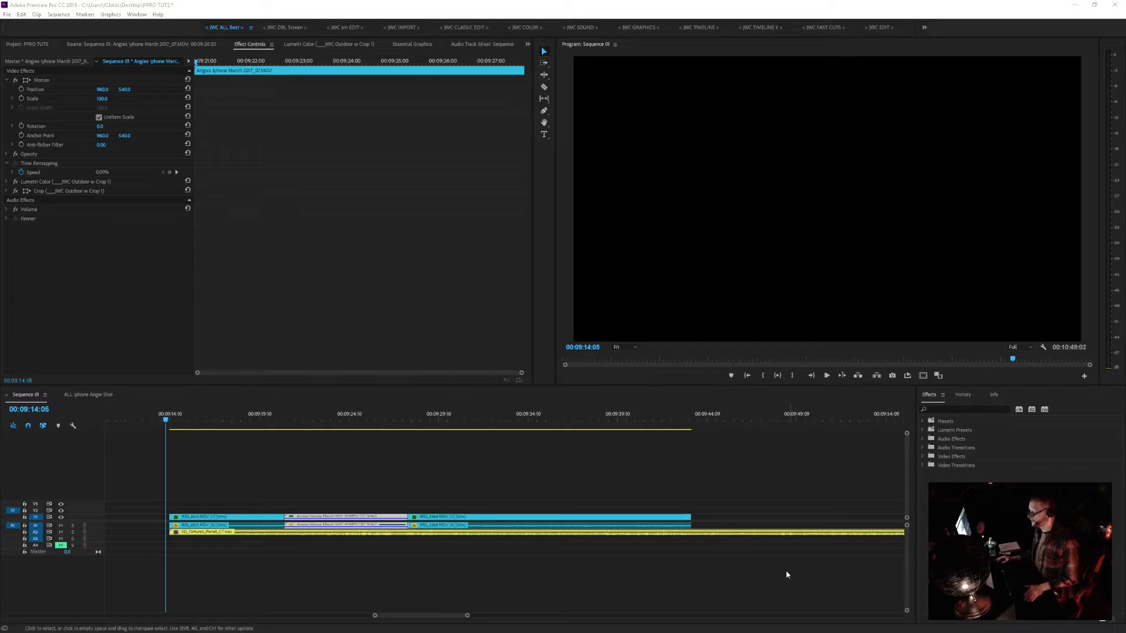
- Expand the video and audio tracks in the timeline until clip thumbnails and waveforms show
drag(166, 420, 229, 552)
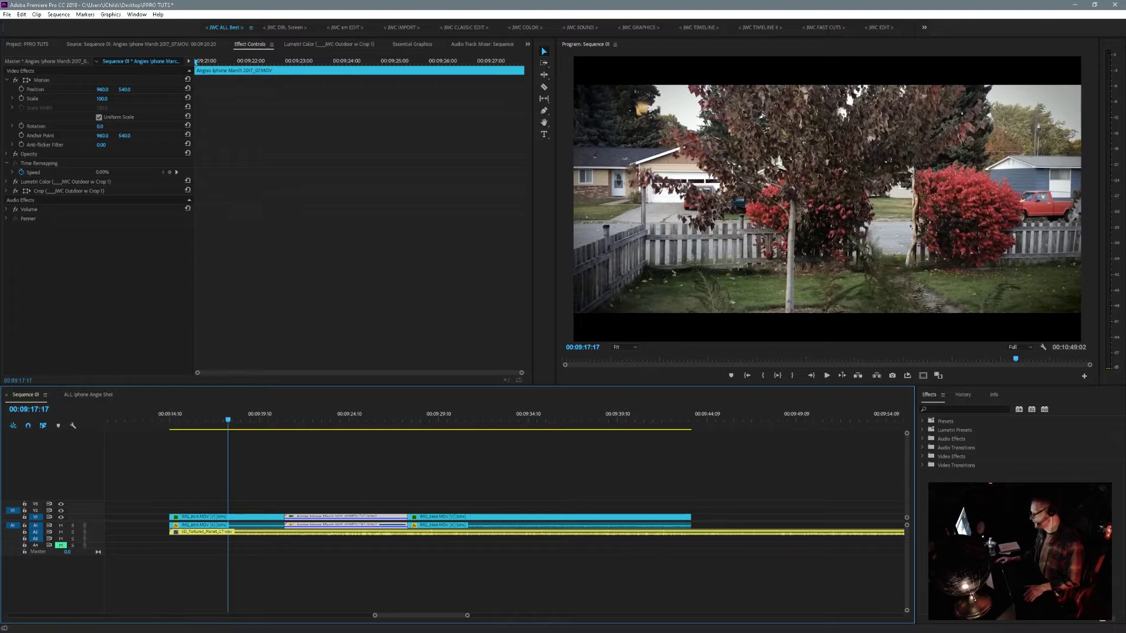
drag(906, 436, 908, 448)
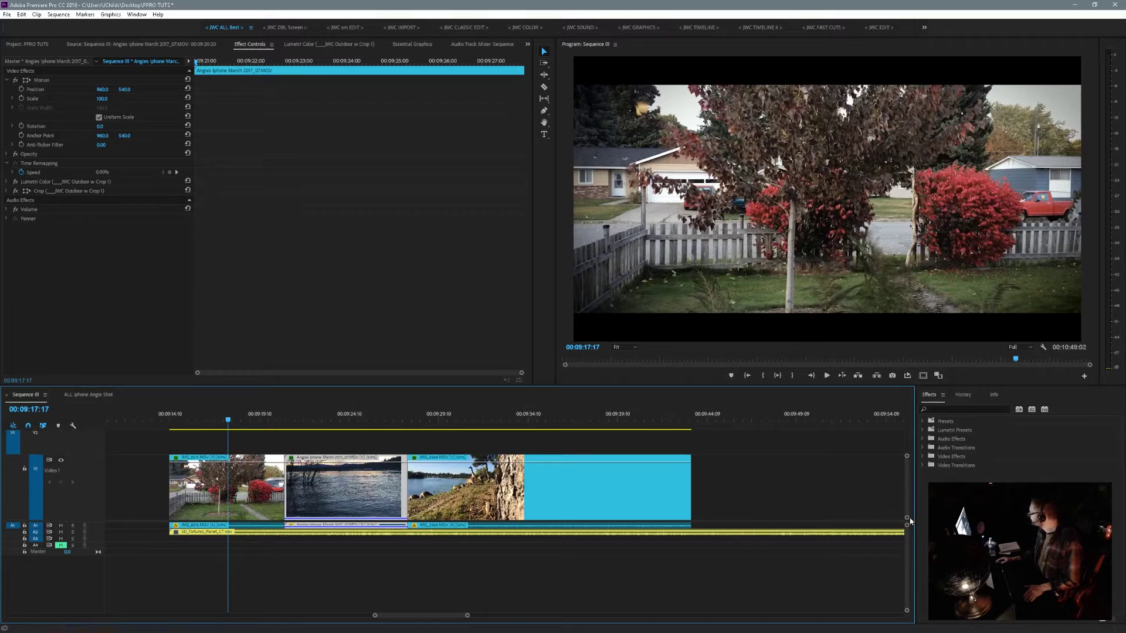
drag(907, 528, 907, 534)
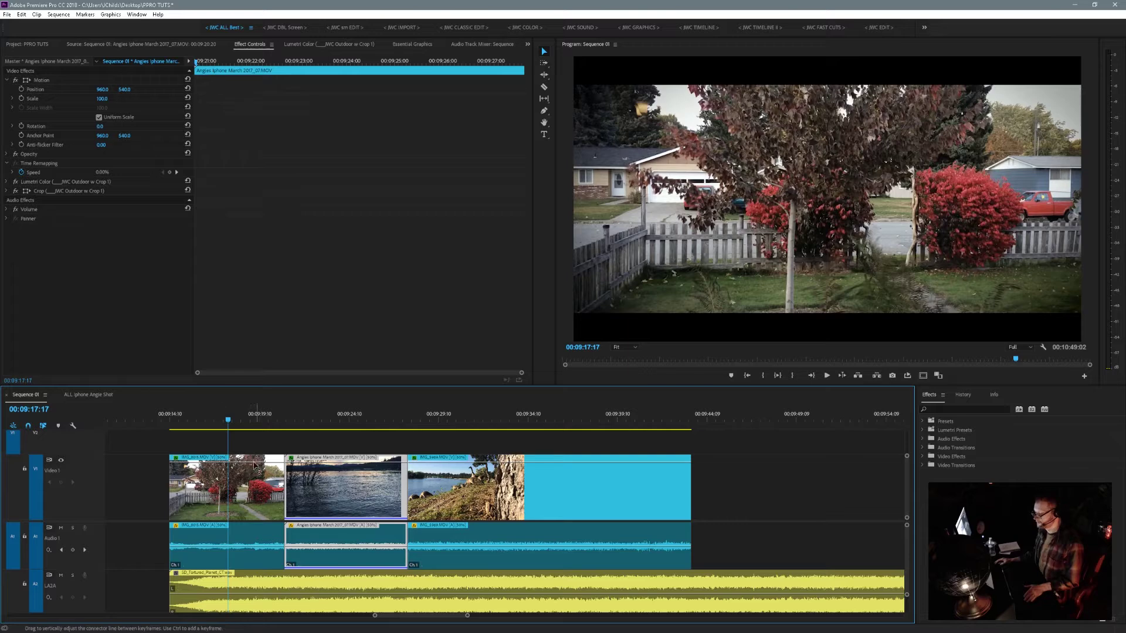
- Fade out the last clip on Video 1 by adding two opacity keyframes and lowering the second one at the clip's end
click(609, 463)
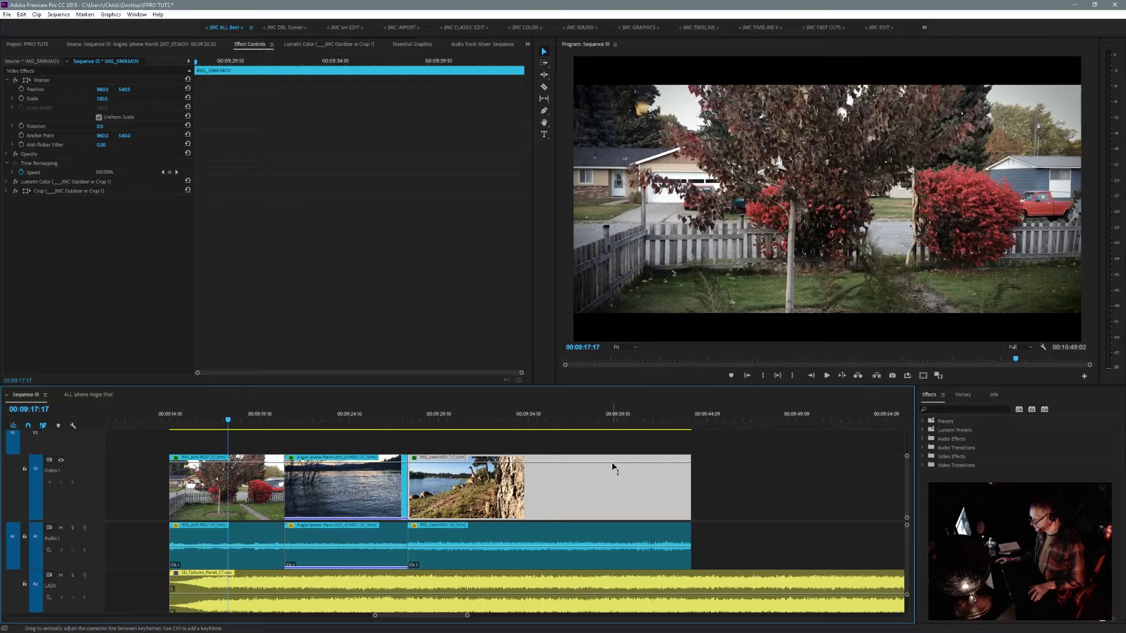
ctrl+click(613, 463)
ctrl+click(685, 463)
drag(685, 463, 691, 518)
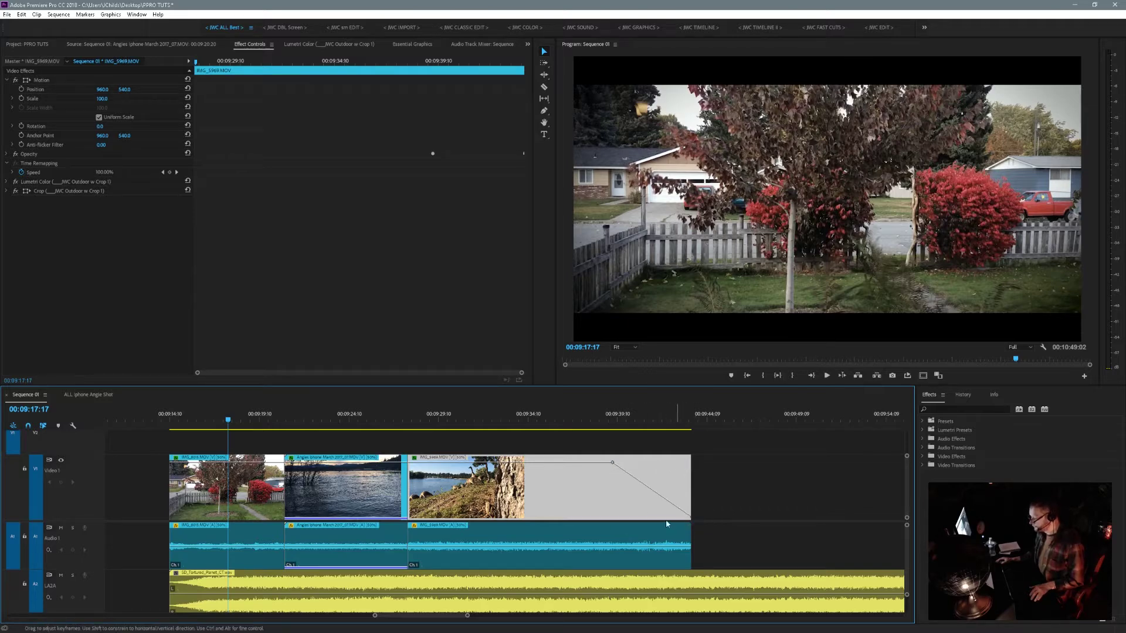
- Play the end of the last clip to preview its fade-out
click(593, 416)
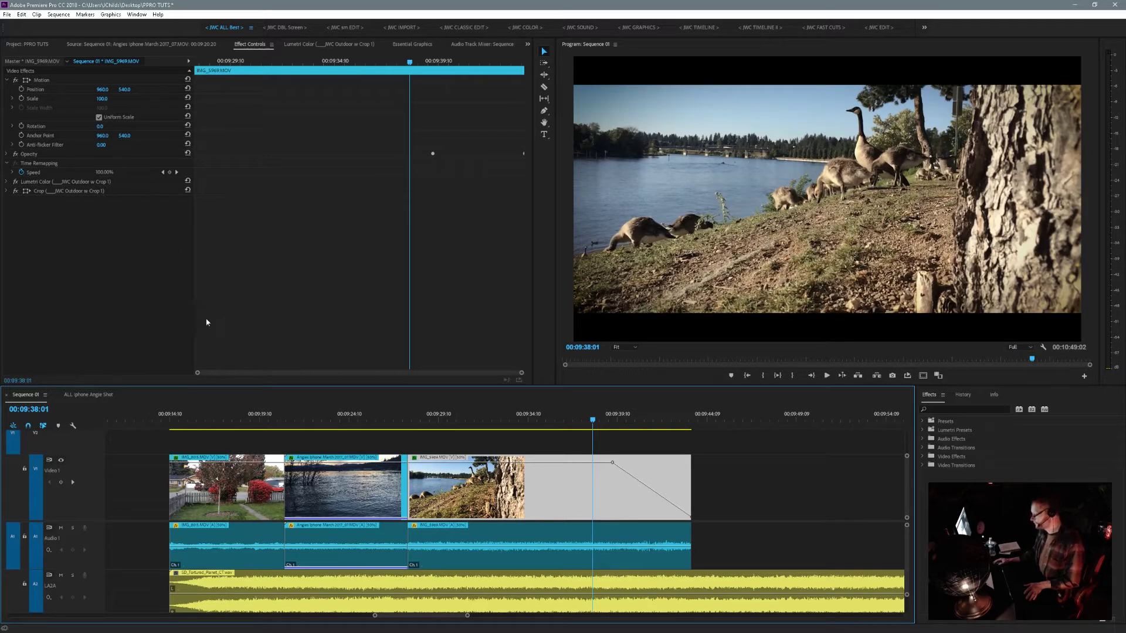
click(580, 421)
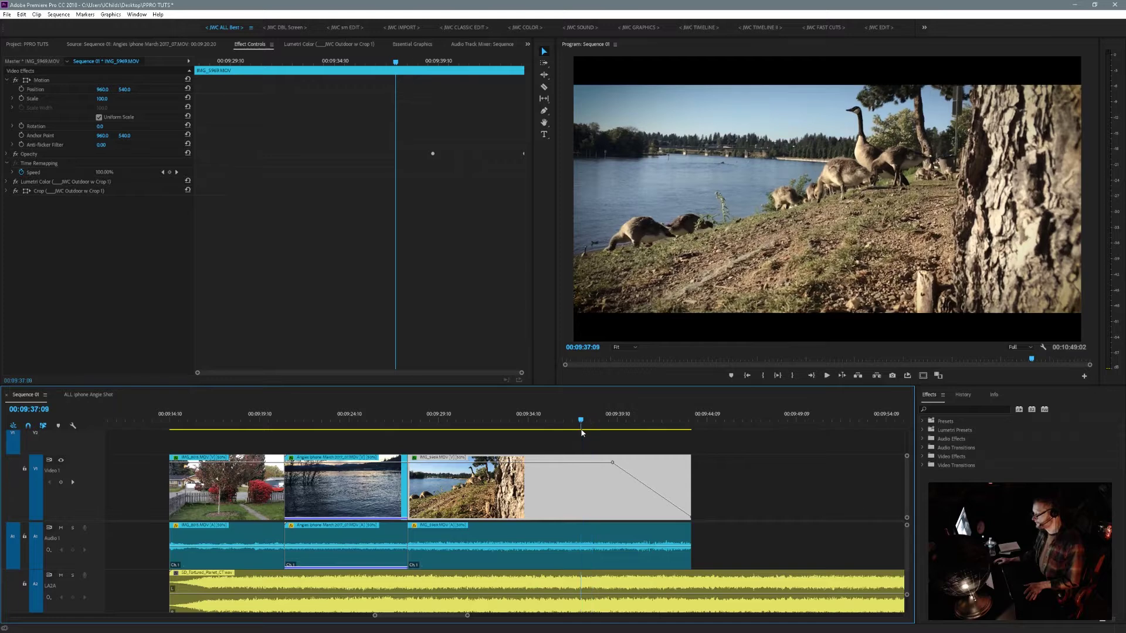
key(space)
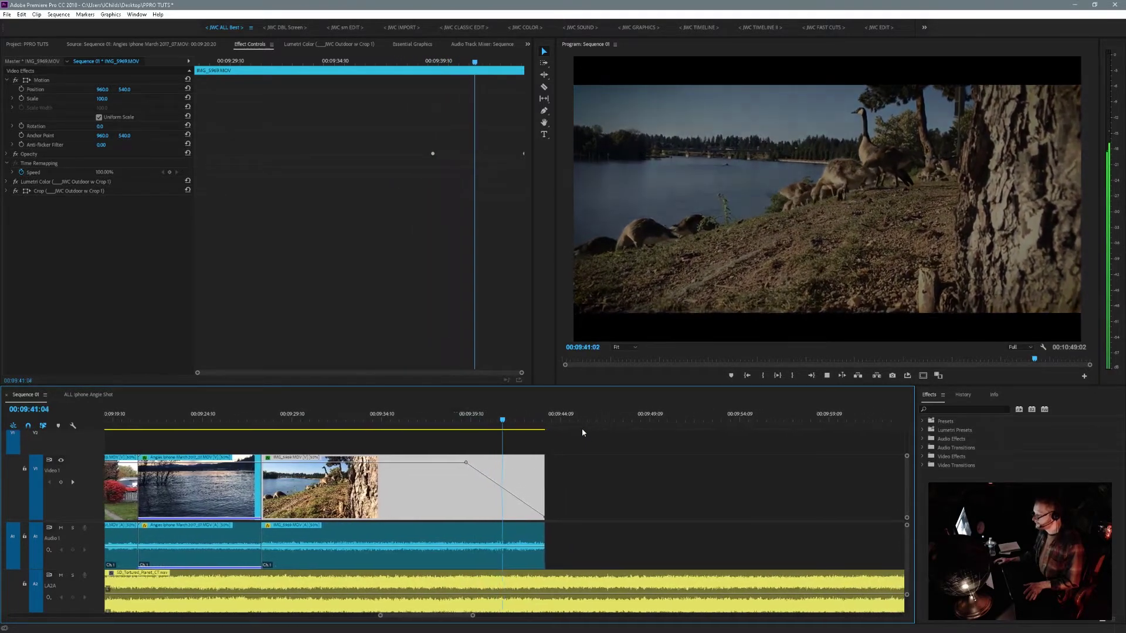
key(space)
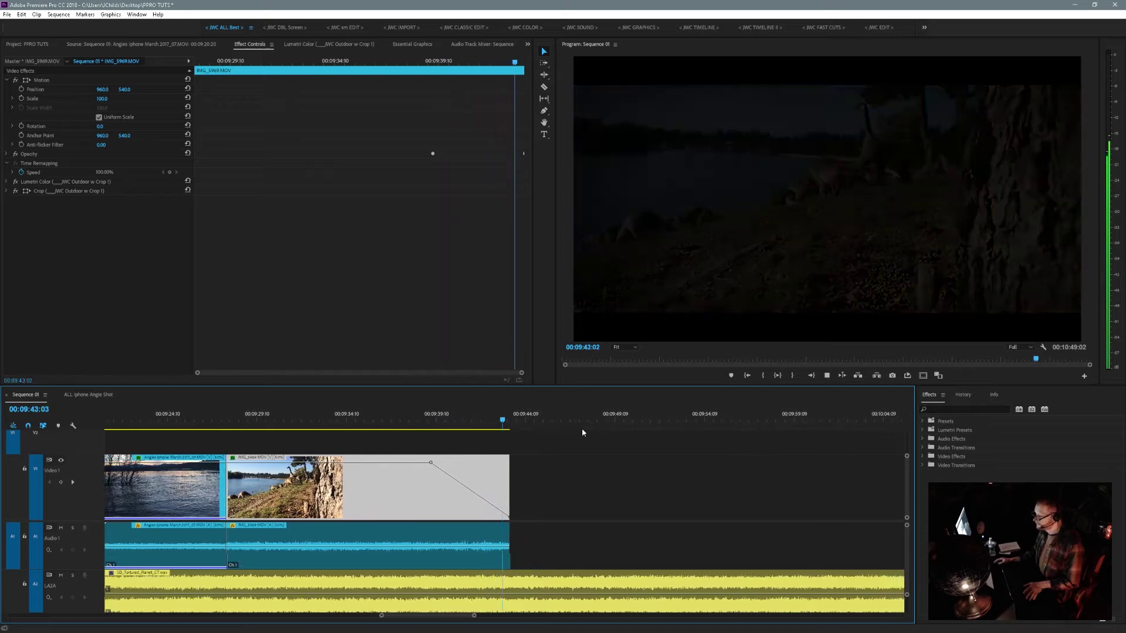
- Undo the opacity keyframes added to the last clip
key(ctrl+z)
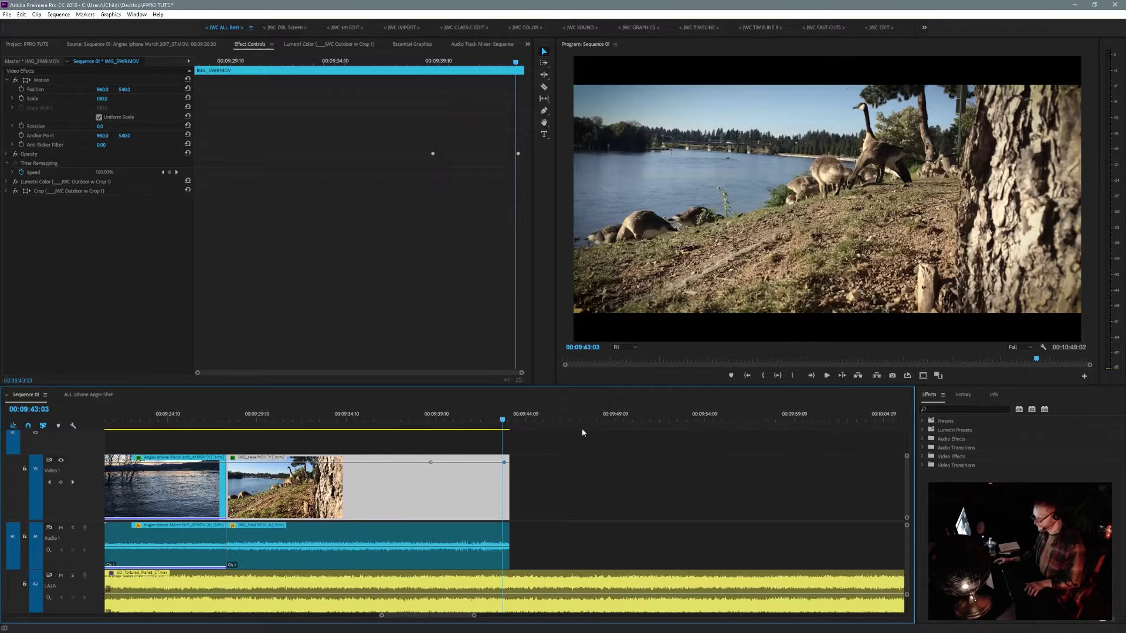
key(ctrl+z)
key(ctrl+z)
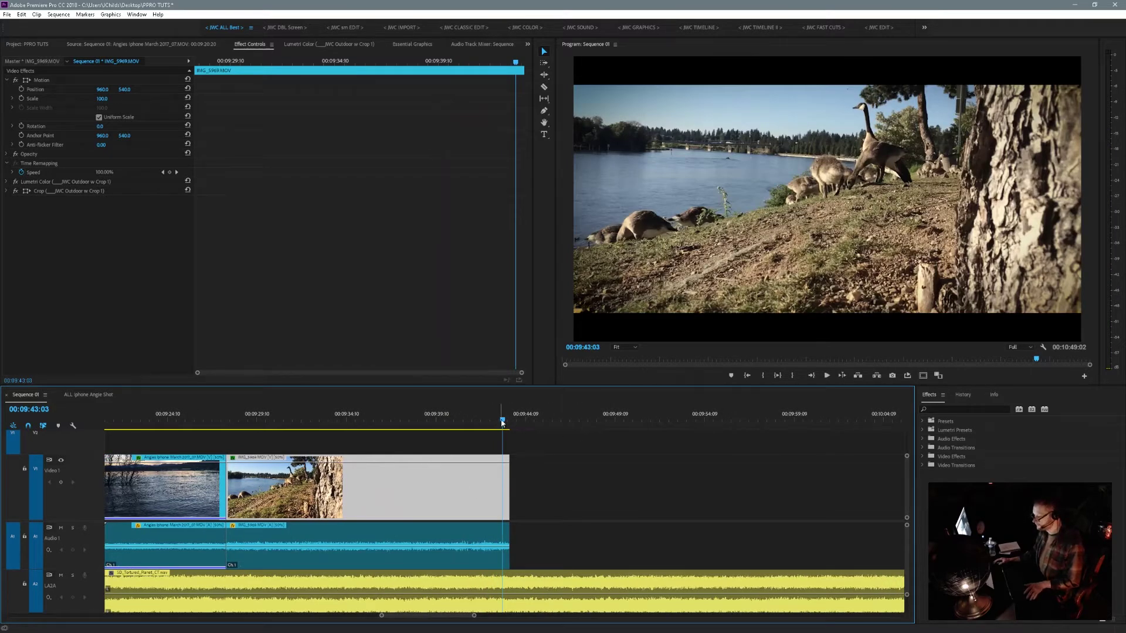
- Examine which effect properties can be keyframed on the last clip through its fx badge
drag(503, 420, 391, 477)
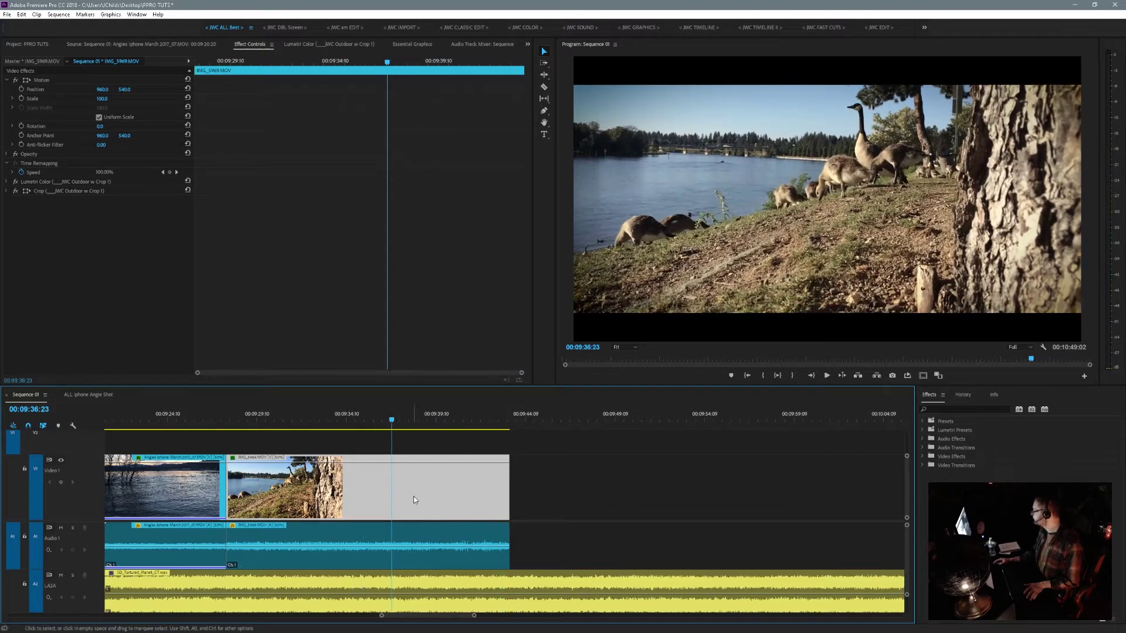
mouse_move(408, 462)
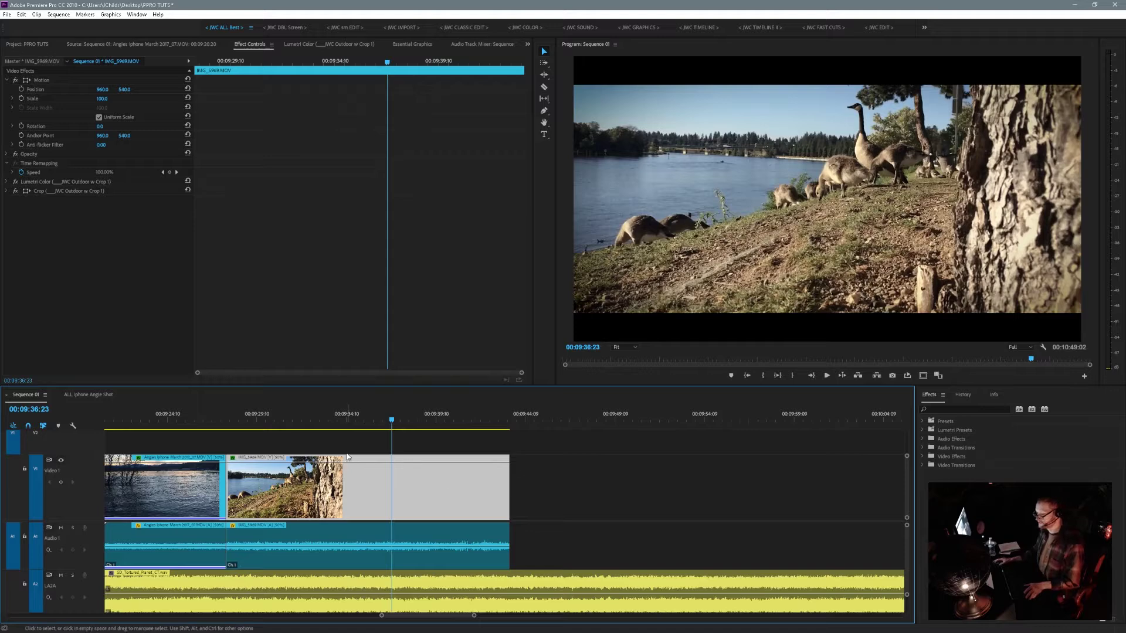
click(233, 459)
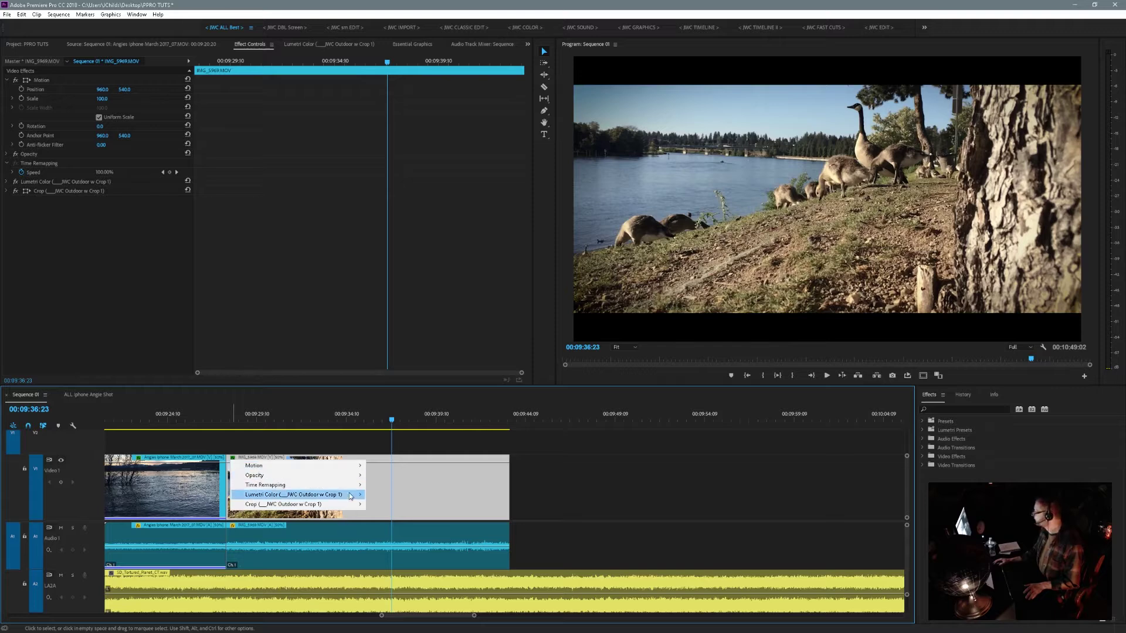
click(418, 466)
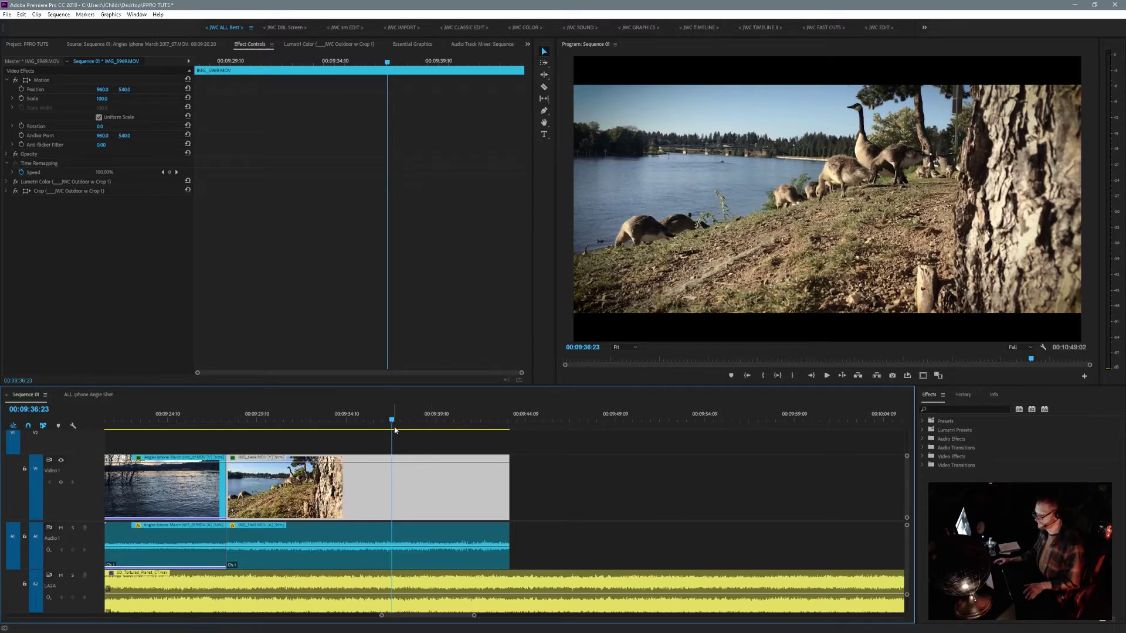
- Play and scrub through the clips in the sequence to review the footage
drag(392, 421, 243, 526)
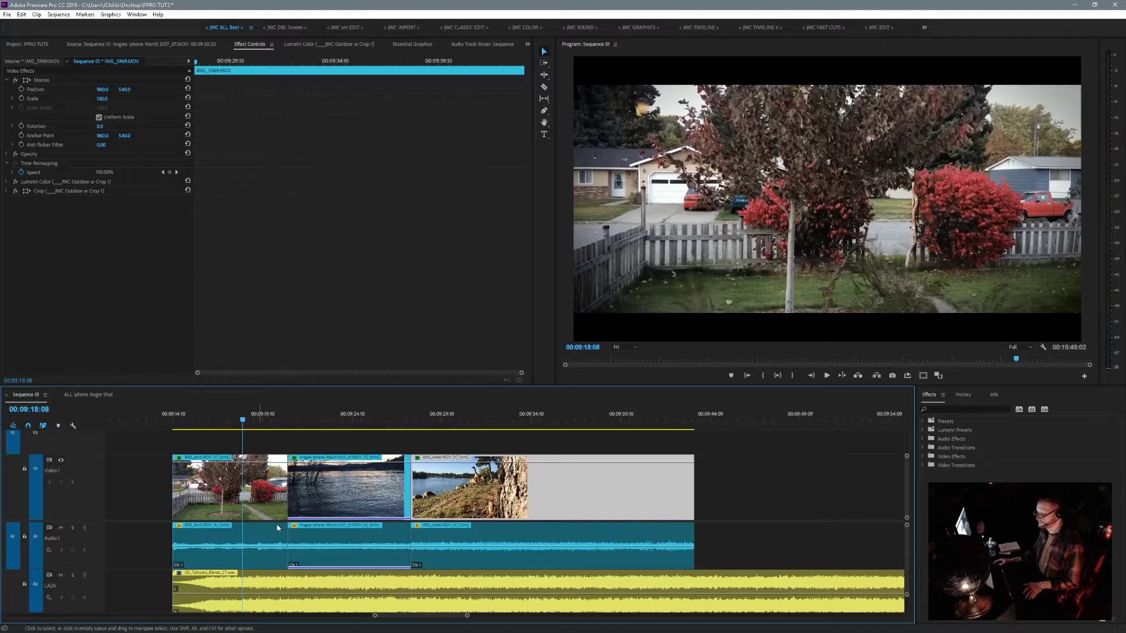
key(space)
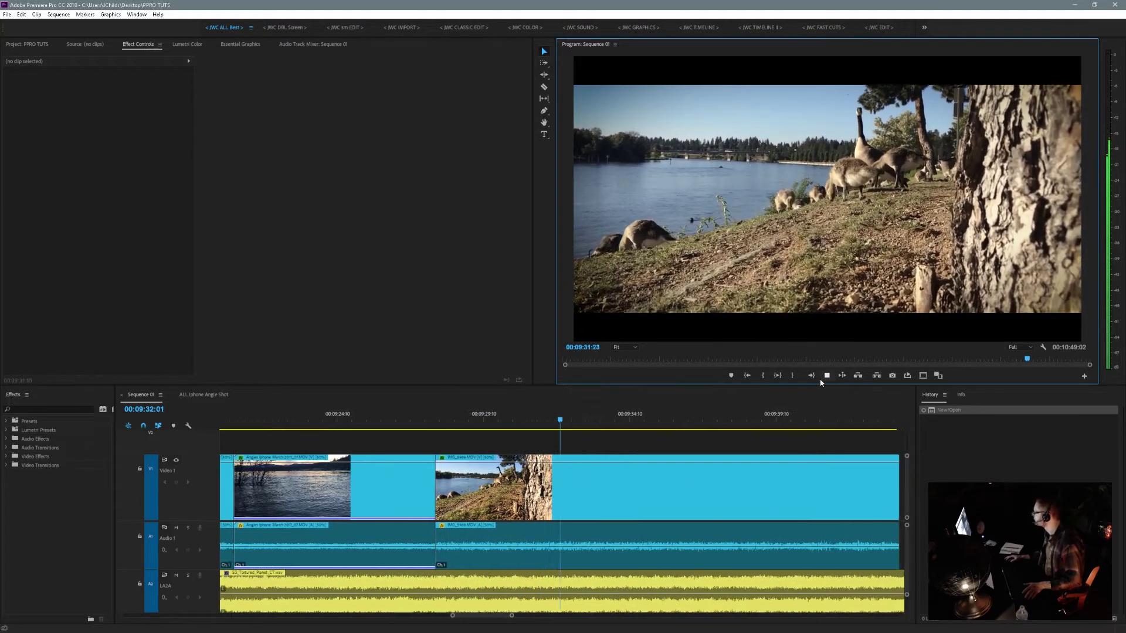
click(821, 379)
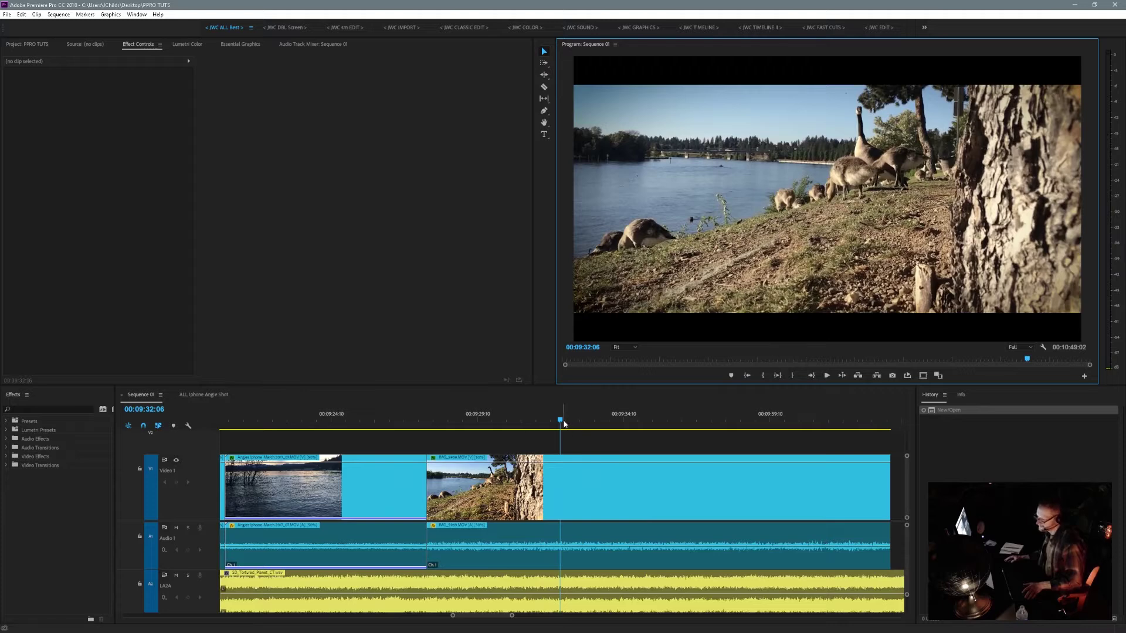
drag(562, 424, 362, 423)
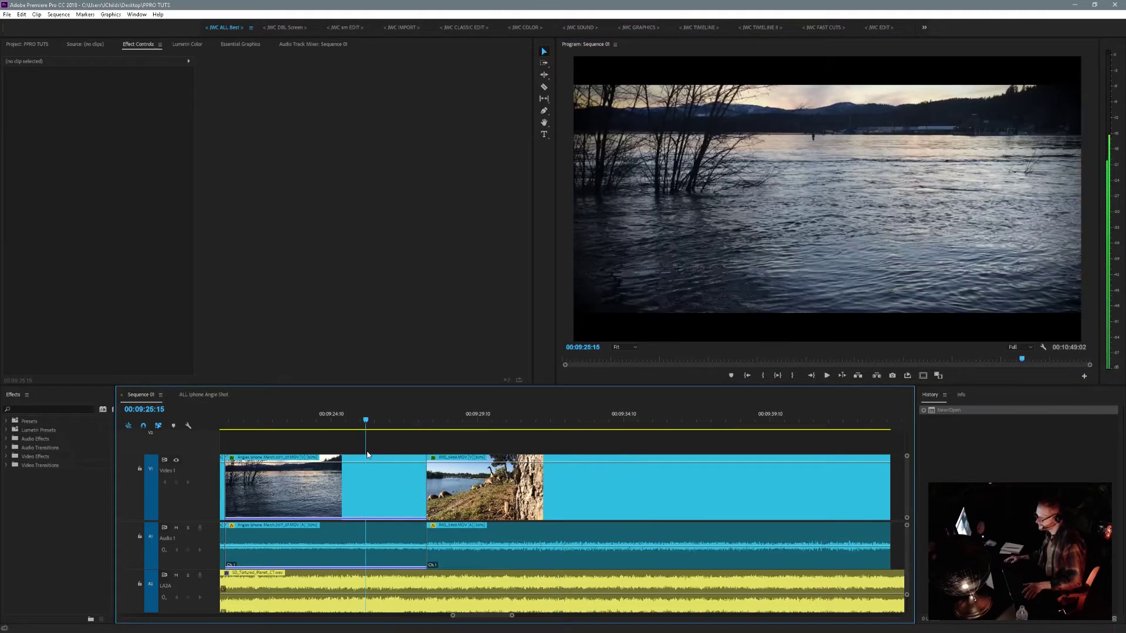
drag(301, 467, 428, 544)
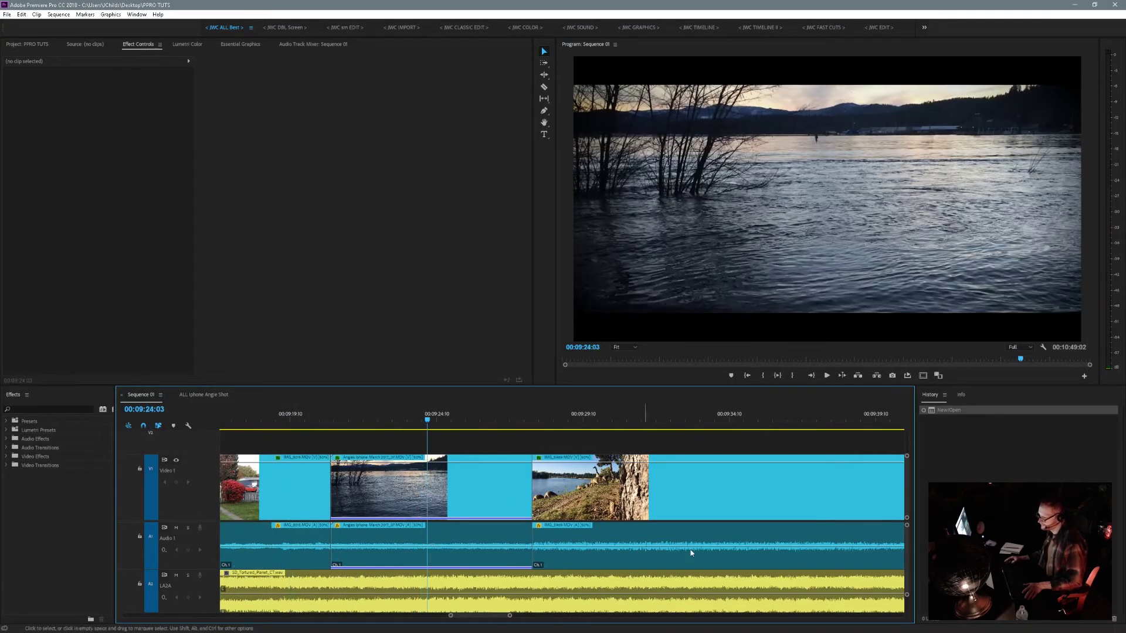
- Delete the last clip with the geese by the lake from the sequence, together with its audio
click(715, 507)
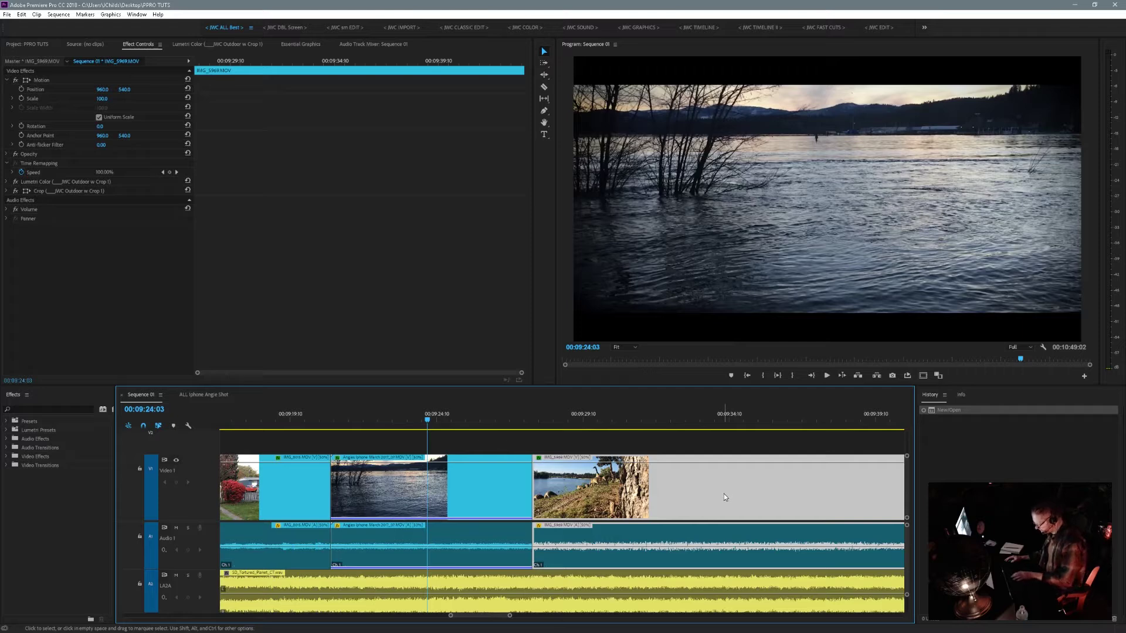
key(Delete)
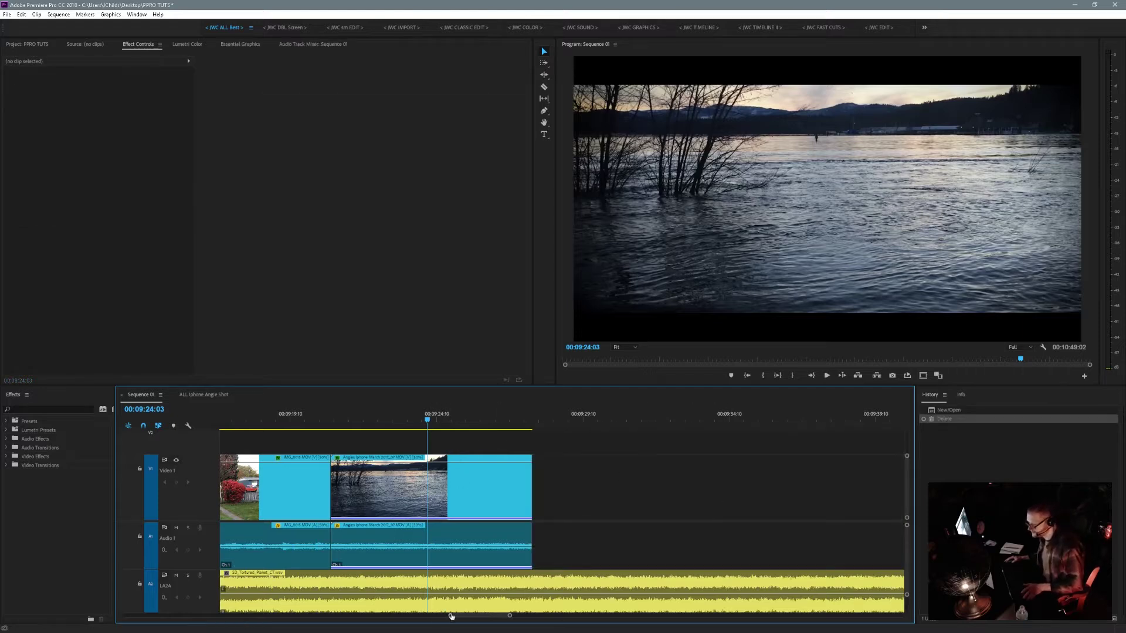
drag(451, 616, 445, 614)
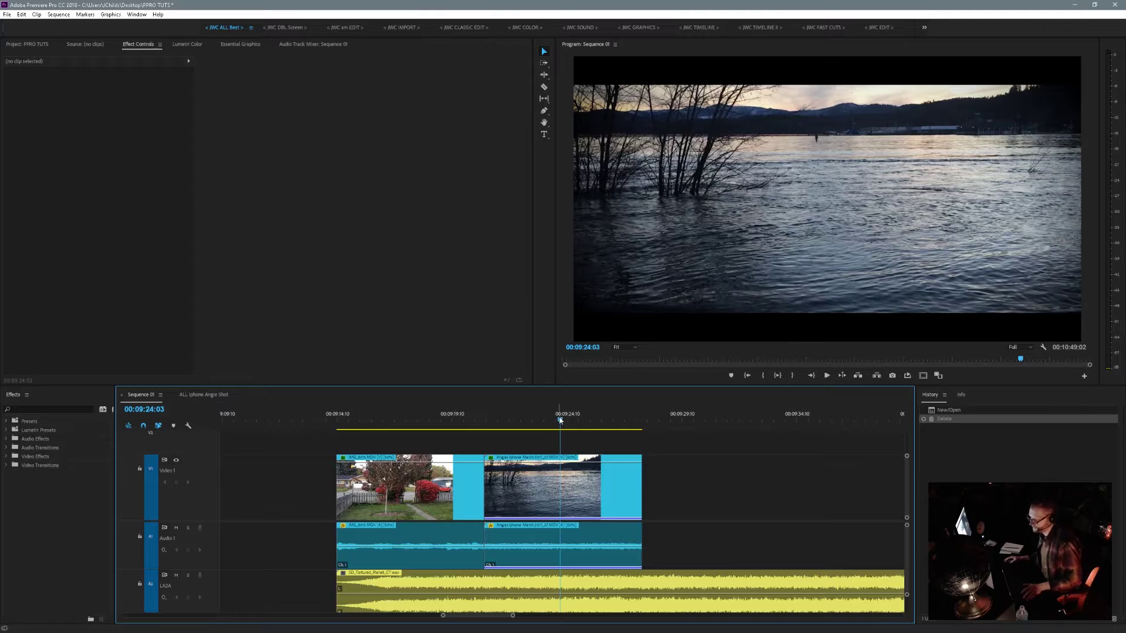
- Inspect the Clip Speed / Duration settings of the tree clip and of the lake clip after it
click(533, 419)
drag(527, 427, 450, 441)
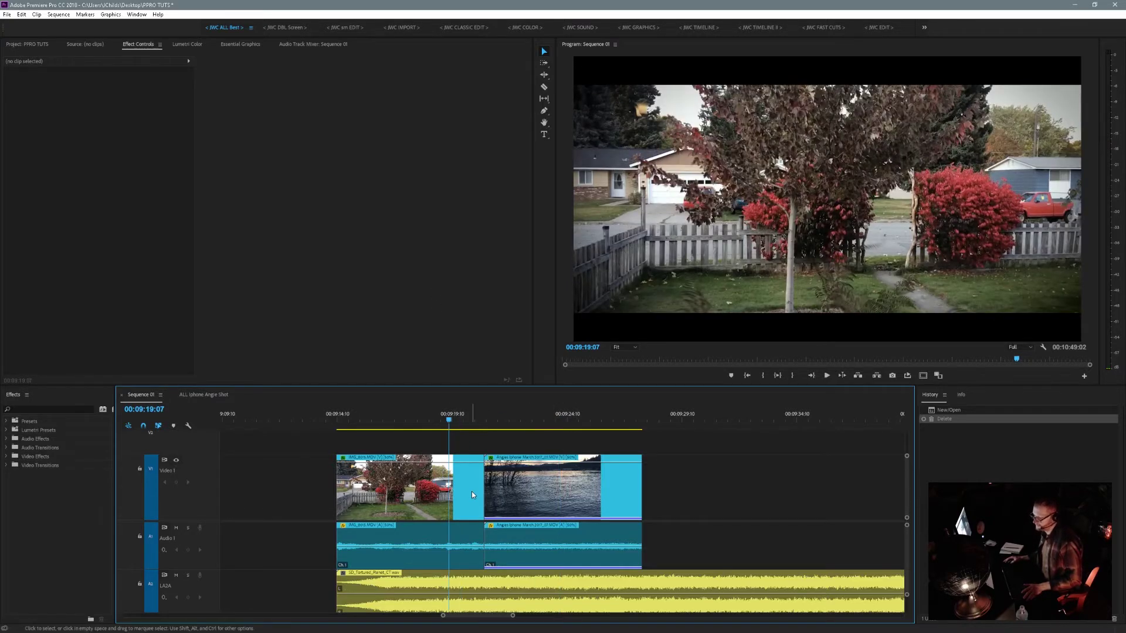
click(467, 488)
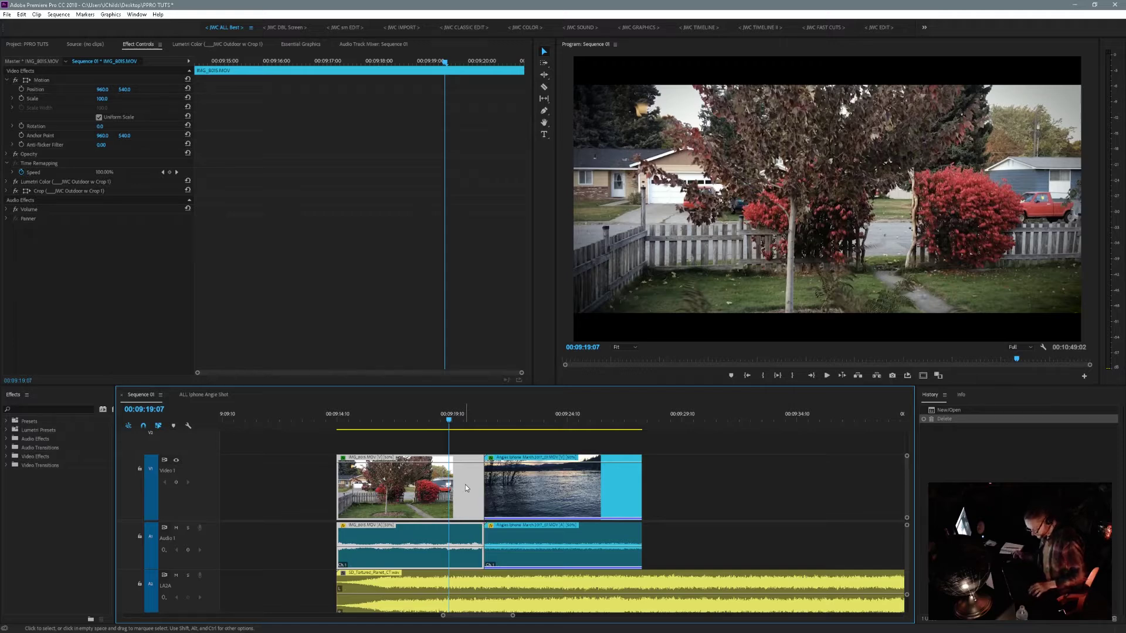
key(ctrl+r)
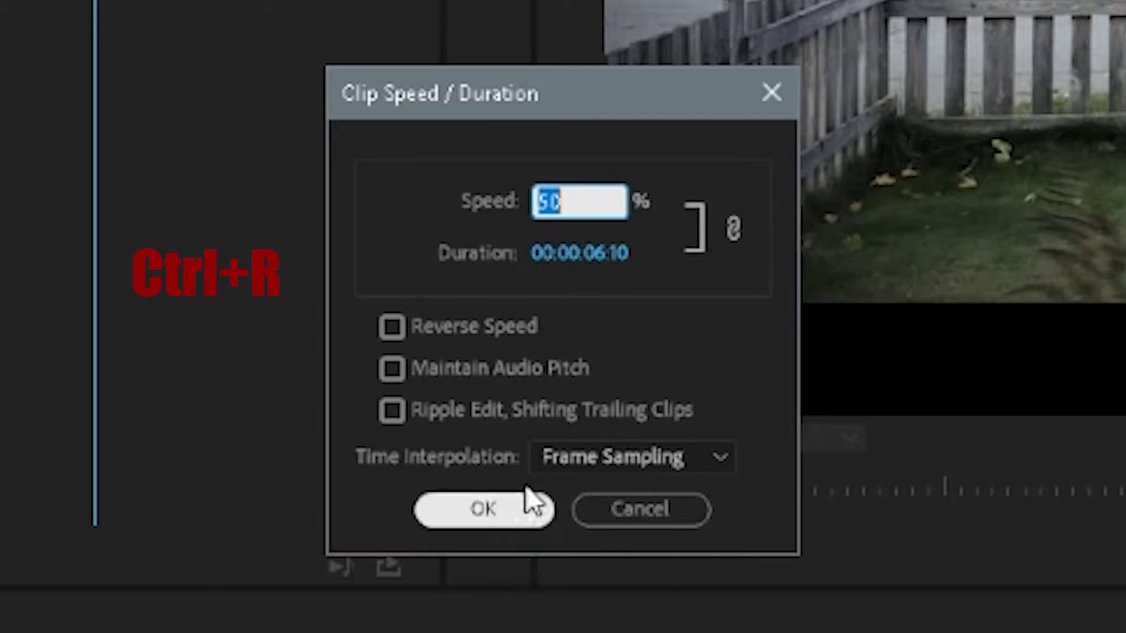
click(516, 516)
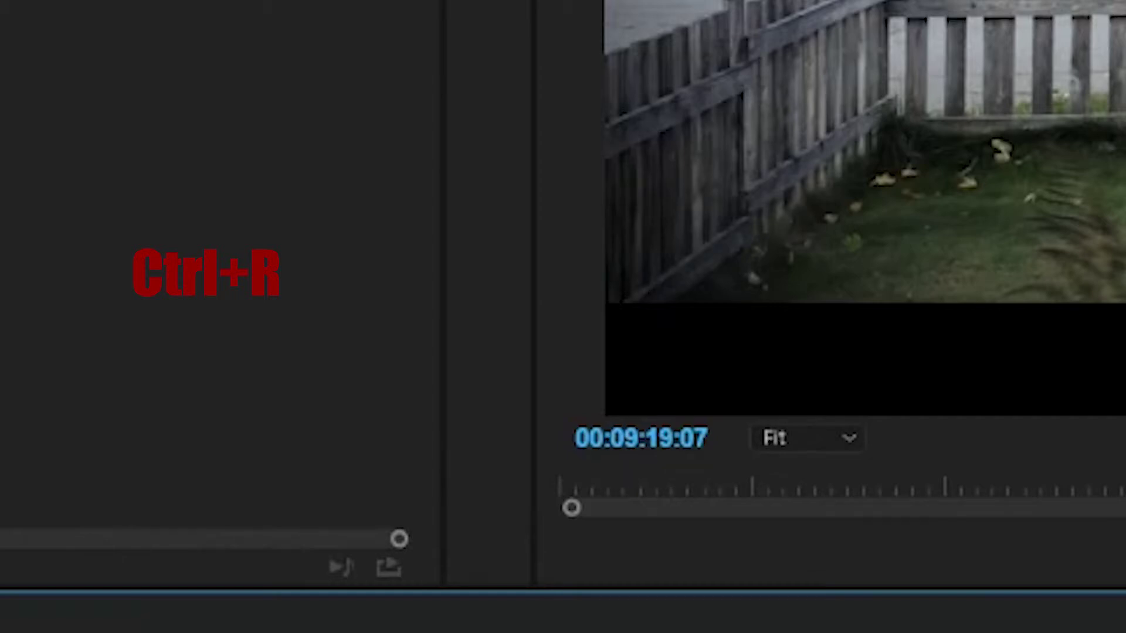
key(ctrl+r)
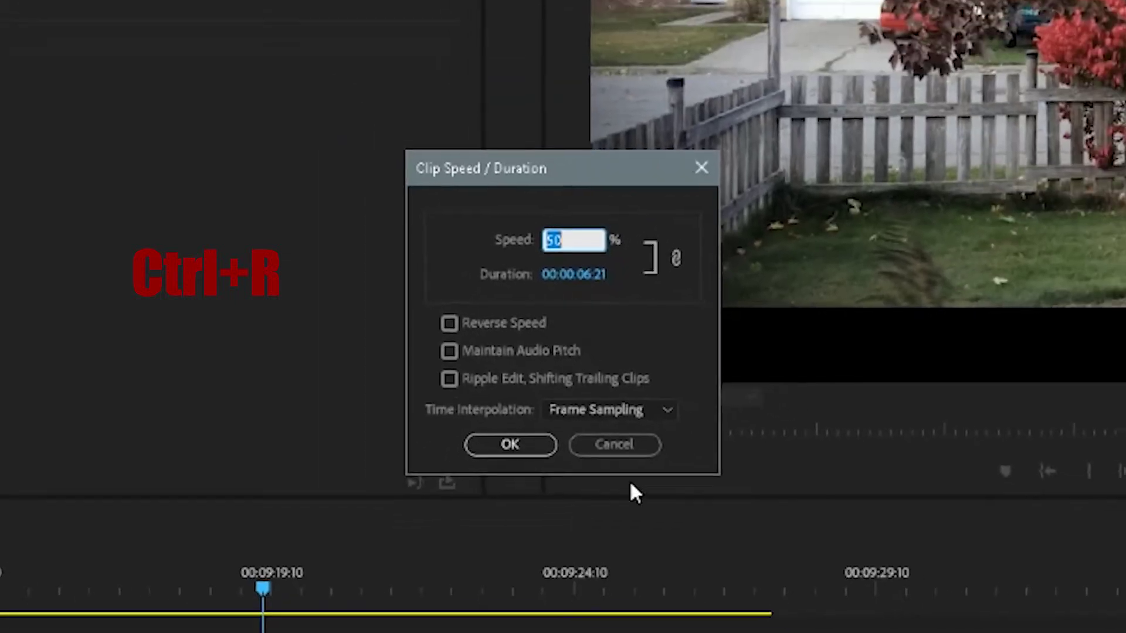
click(621, 462)
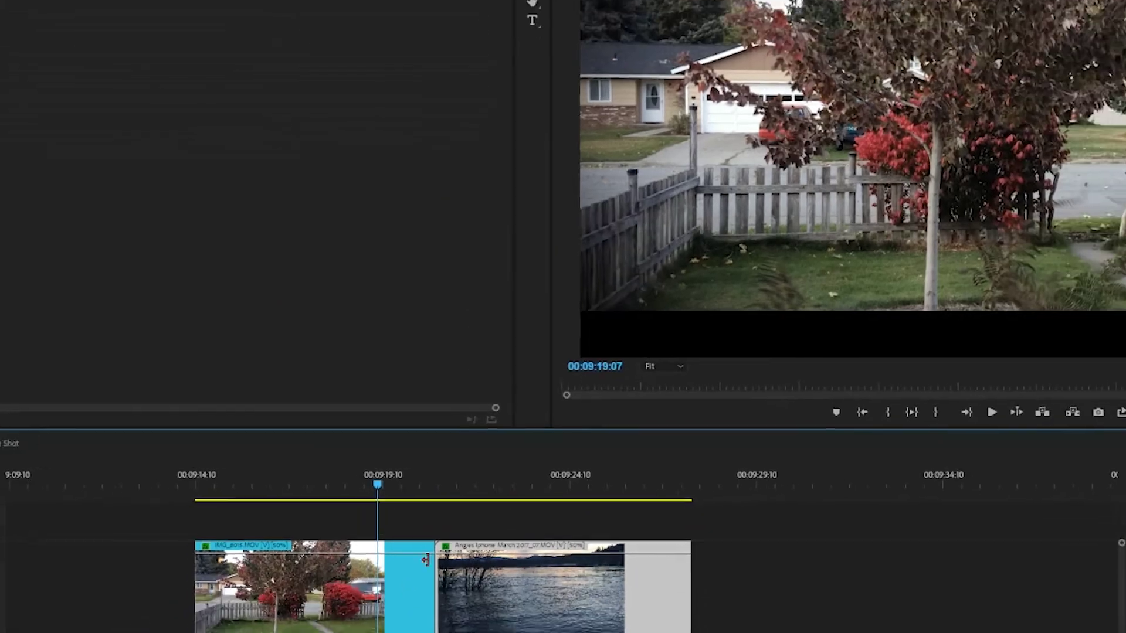
- Try a speed of 100 percent on the first clip and undo the change
click(398, 591)
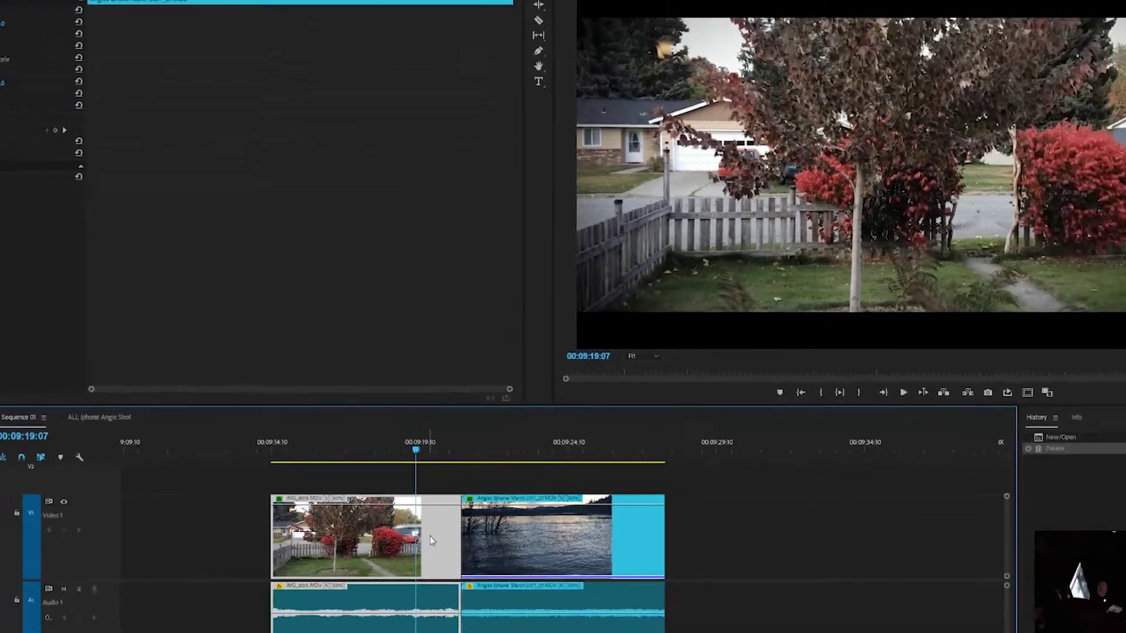
key(ctrl+r)
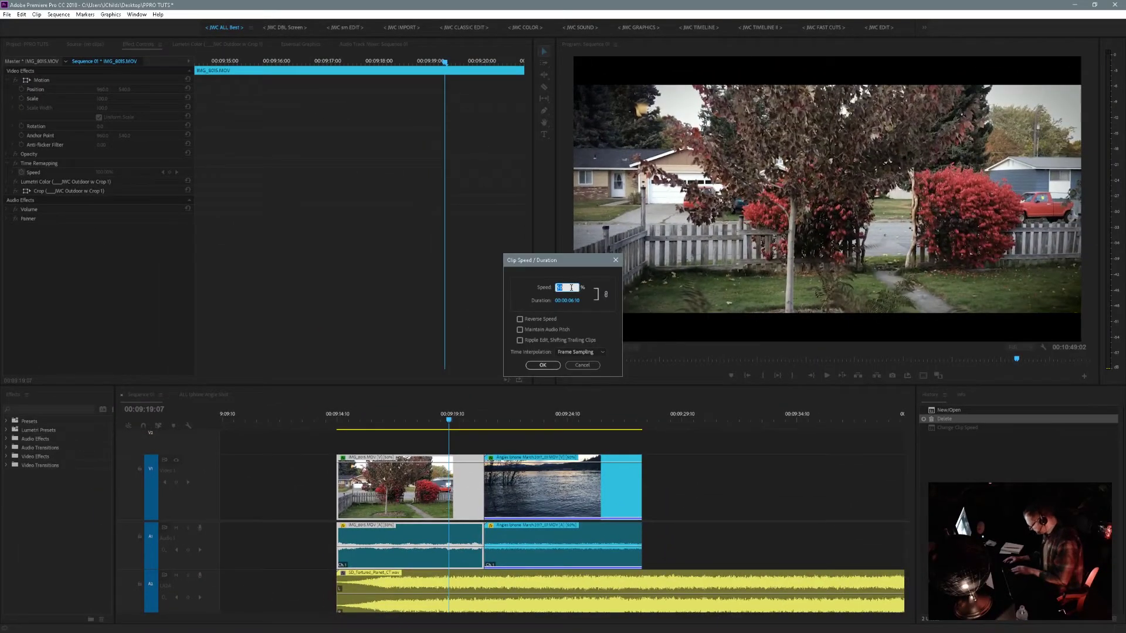
text(100)
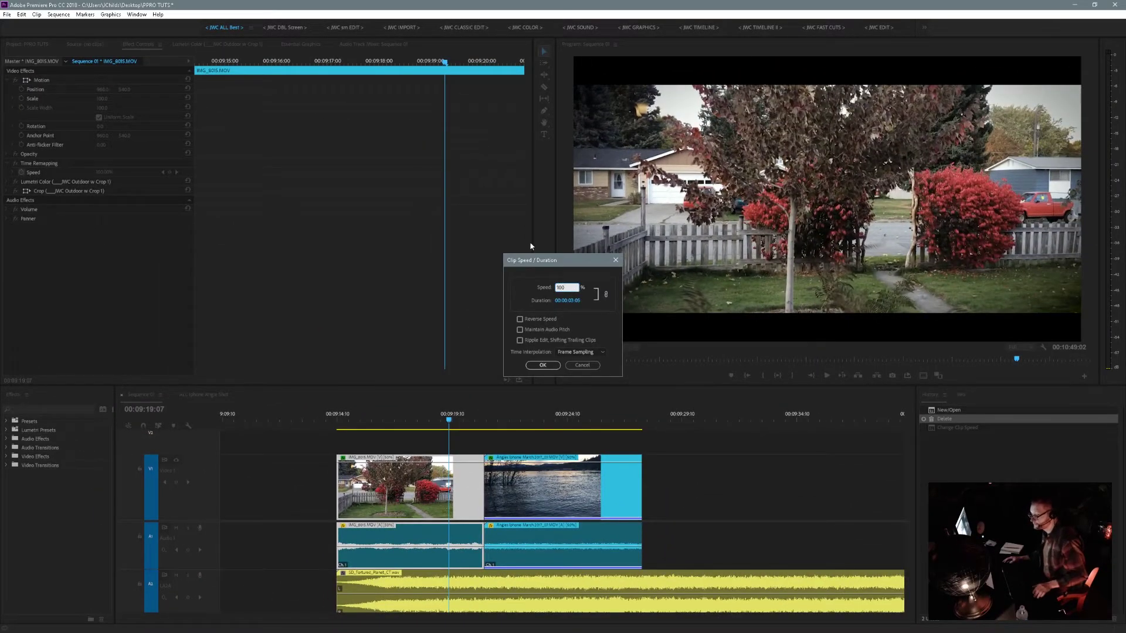
click(543, 365)
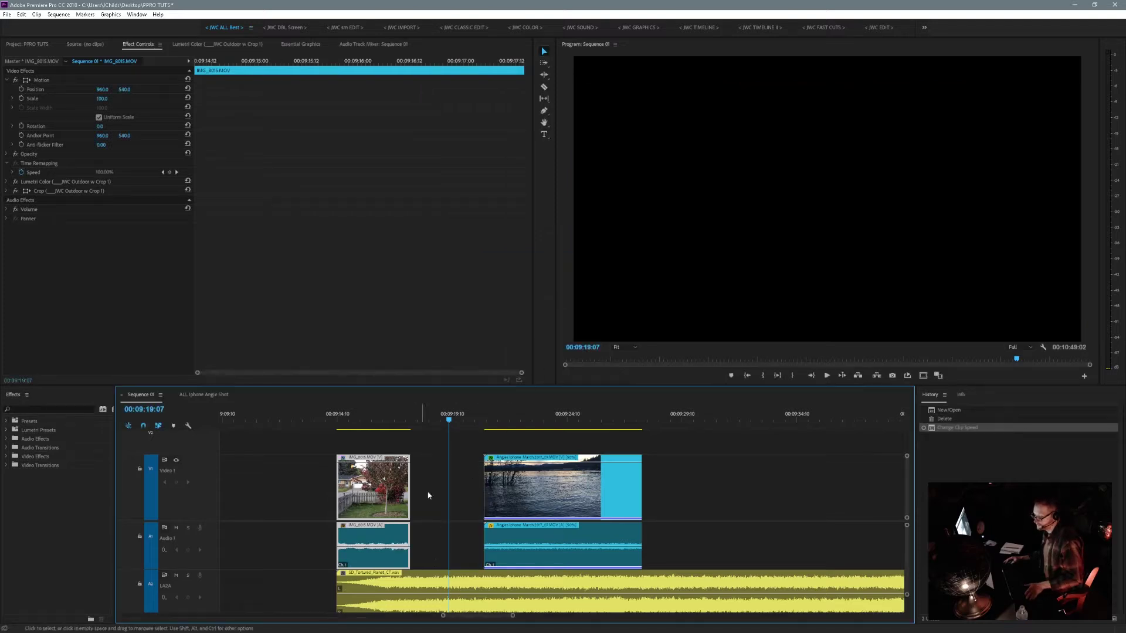
key(ctrl+z)
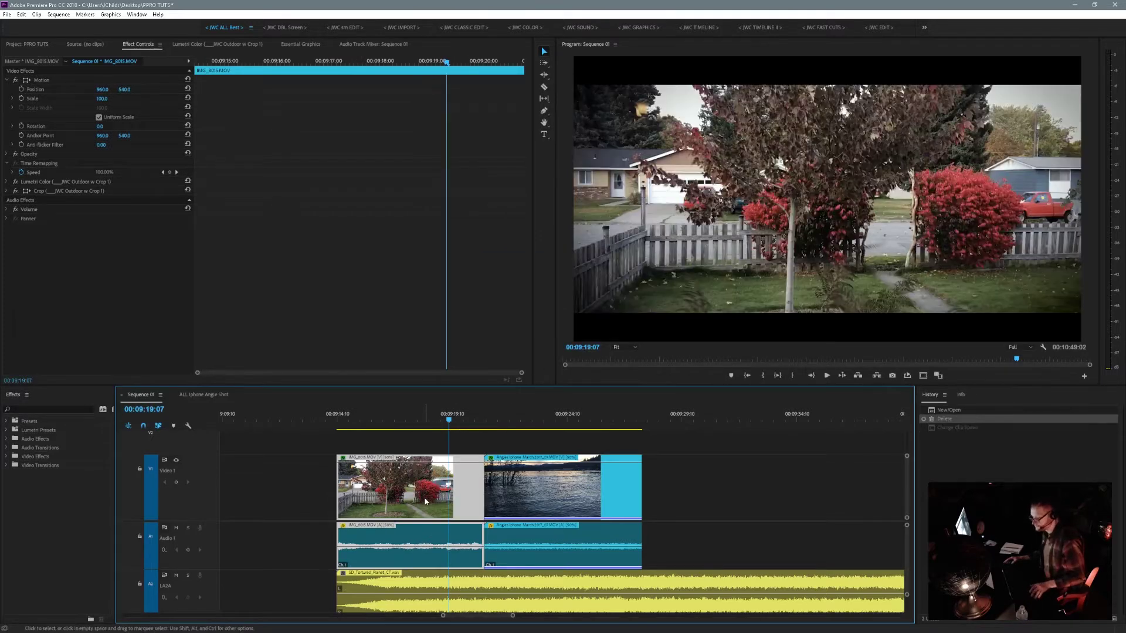
- Try a speed of 100 percent on the tree clip with ripple edit and Frame Sampling interpolation, and undo the change
key(ctrl+r)
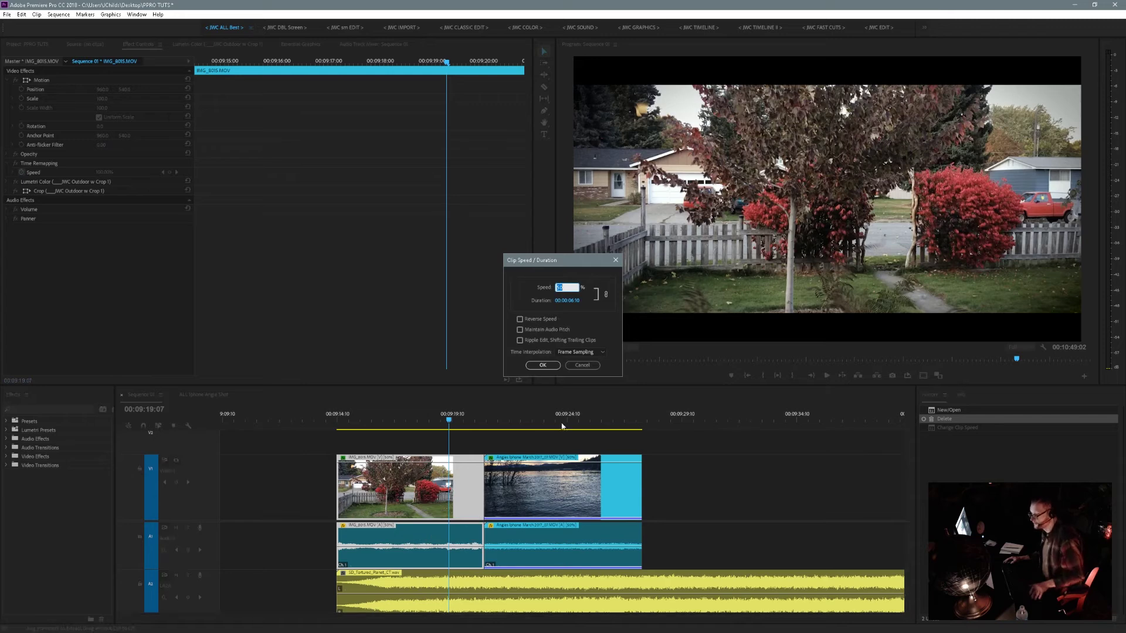
click(520, 342)
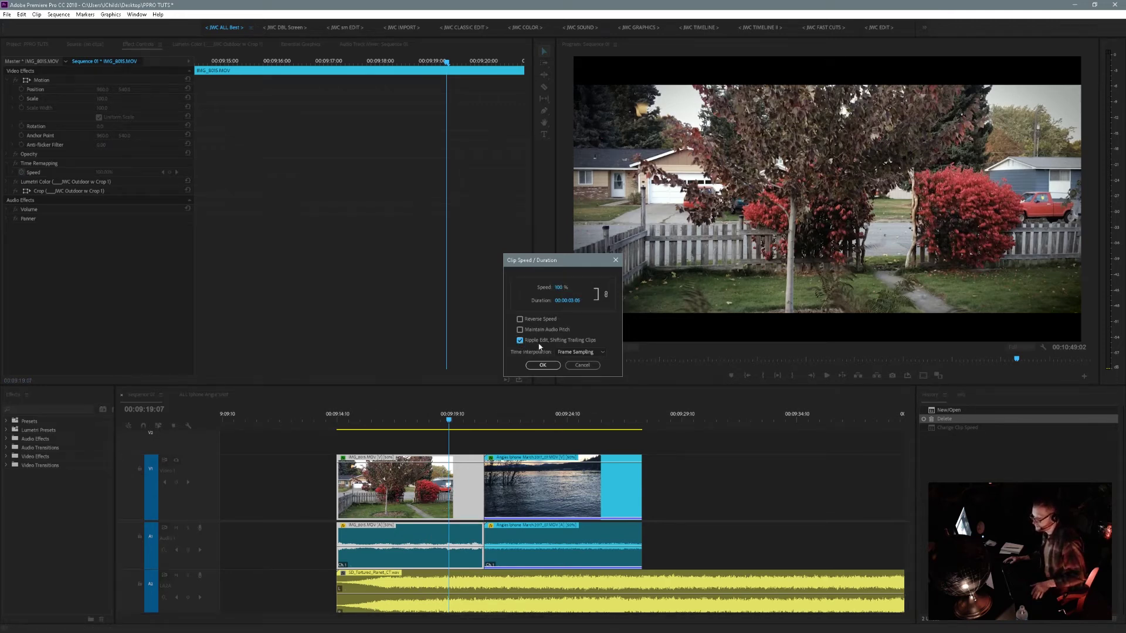
click(596, 353)
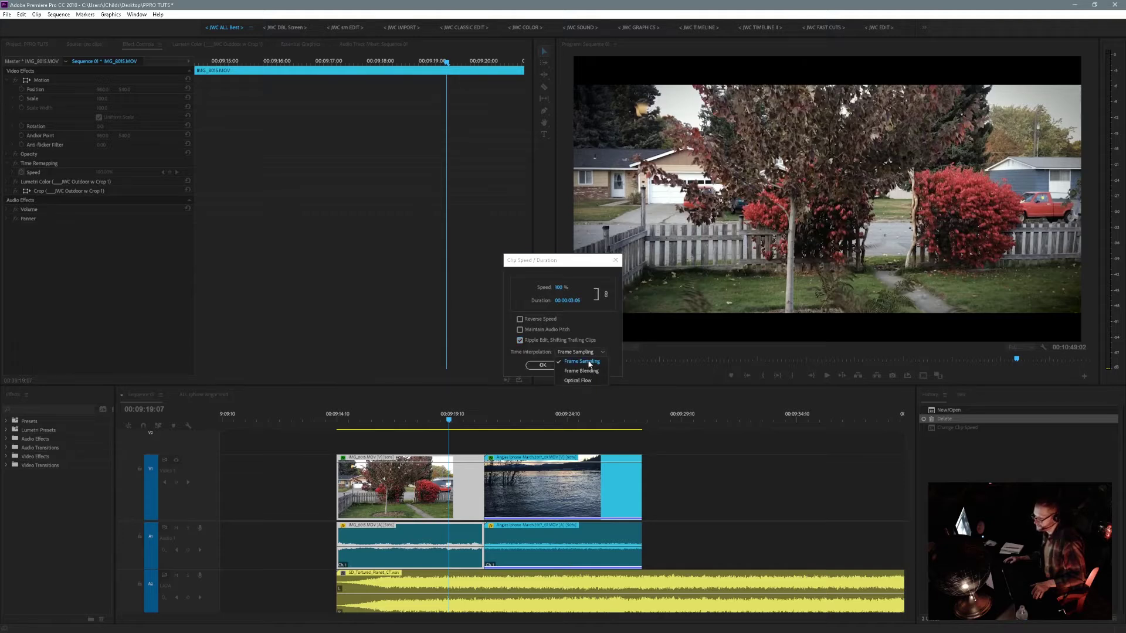
click(590, 361)
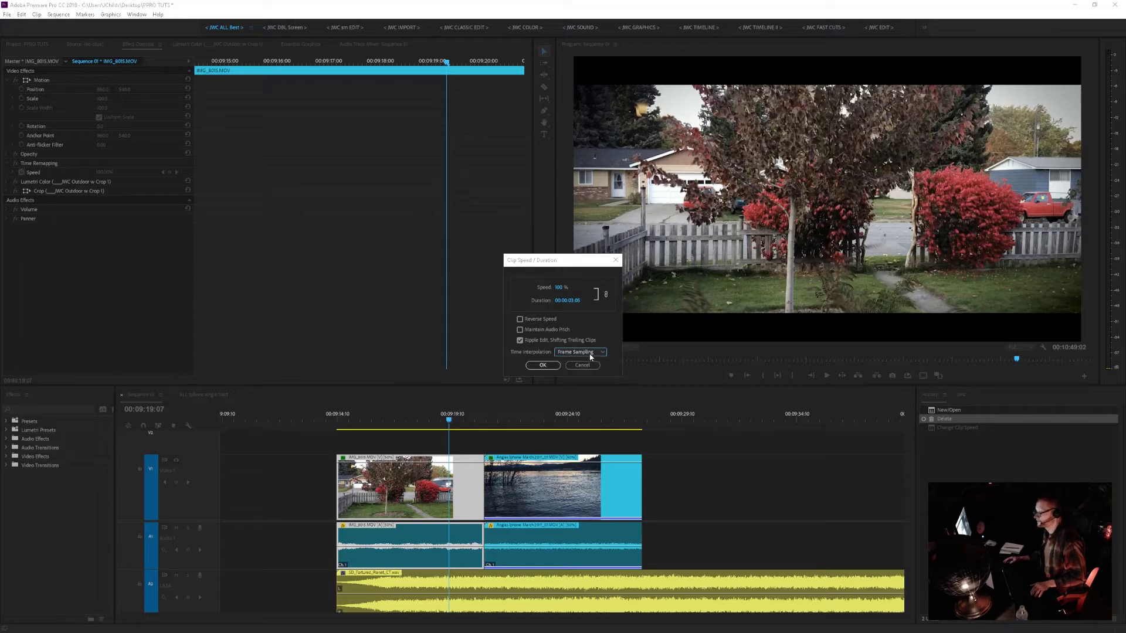
click(545, 366)
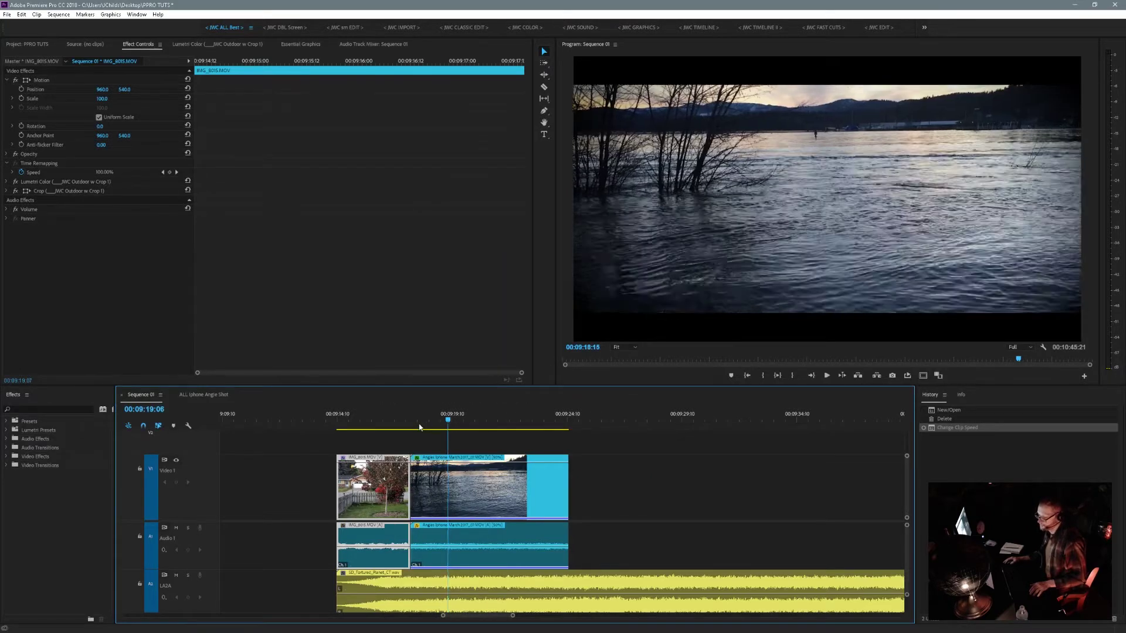
key(ctrl+z)
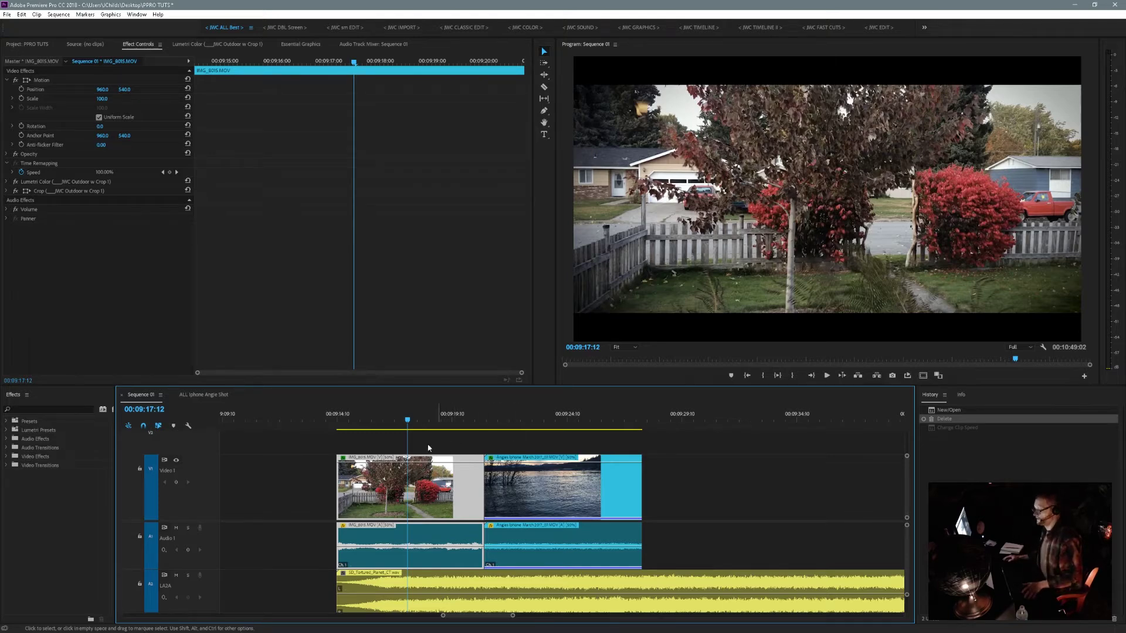
- Select the music clip and play the sequence from near the end of the tree clip into the lake clip
click(483, 575)
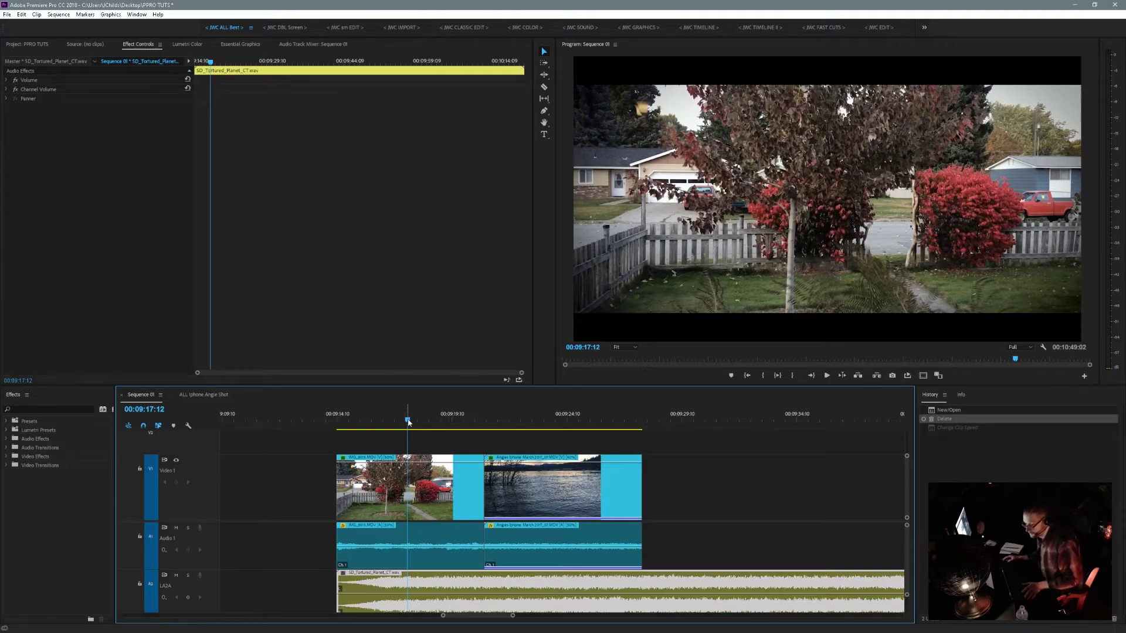
drag(408, 421, 455, 438)
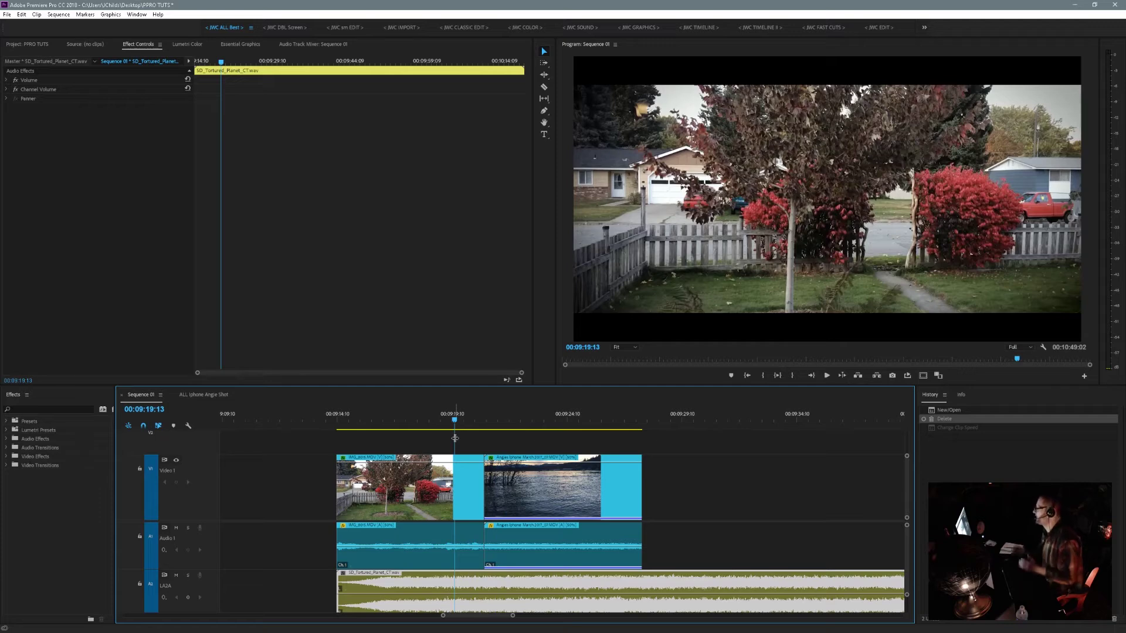
key(space)
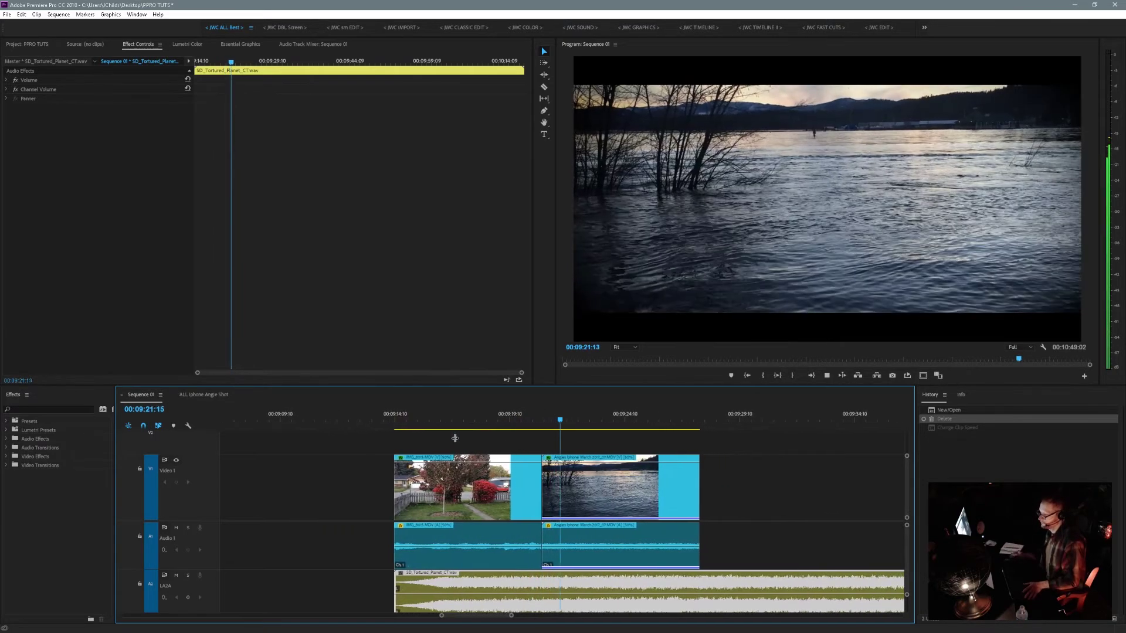
key(space)
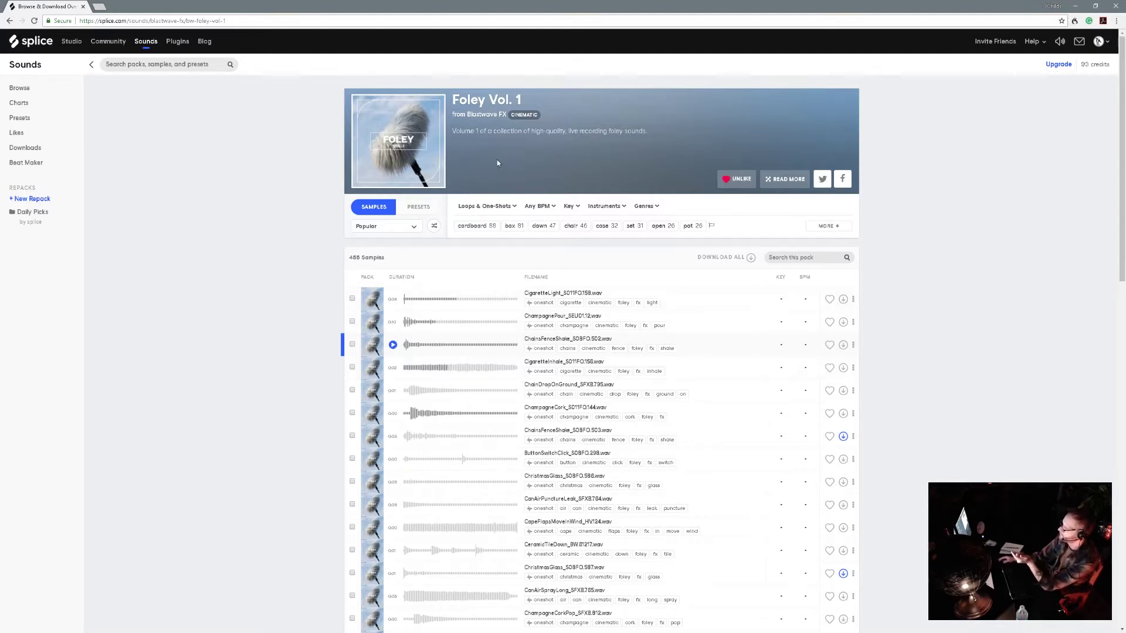
- Audition the samples of the Foley Vol. 1 pack on the Splice website one after another, from CigaretteLight down to CigarettePutOut
click(436, 303)
key(Down)
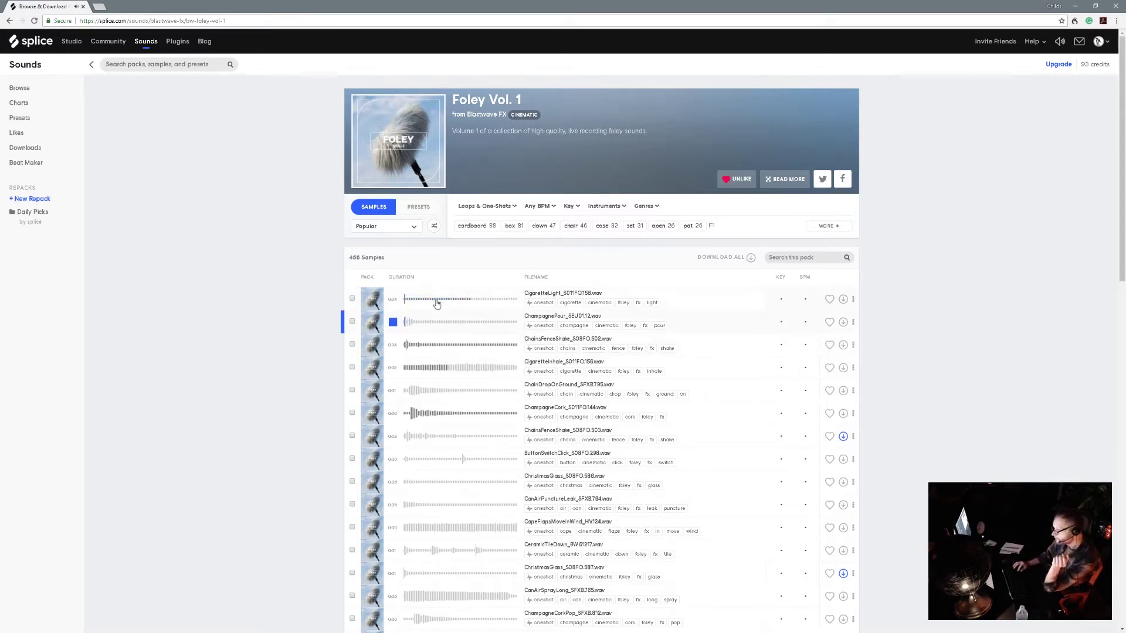
key(Down)
key(Down)
key(Down)
key(Down)
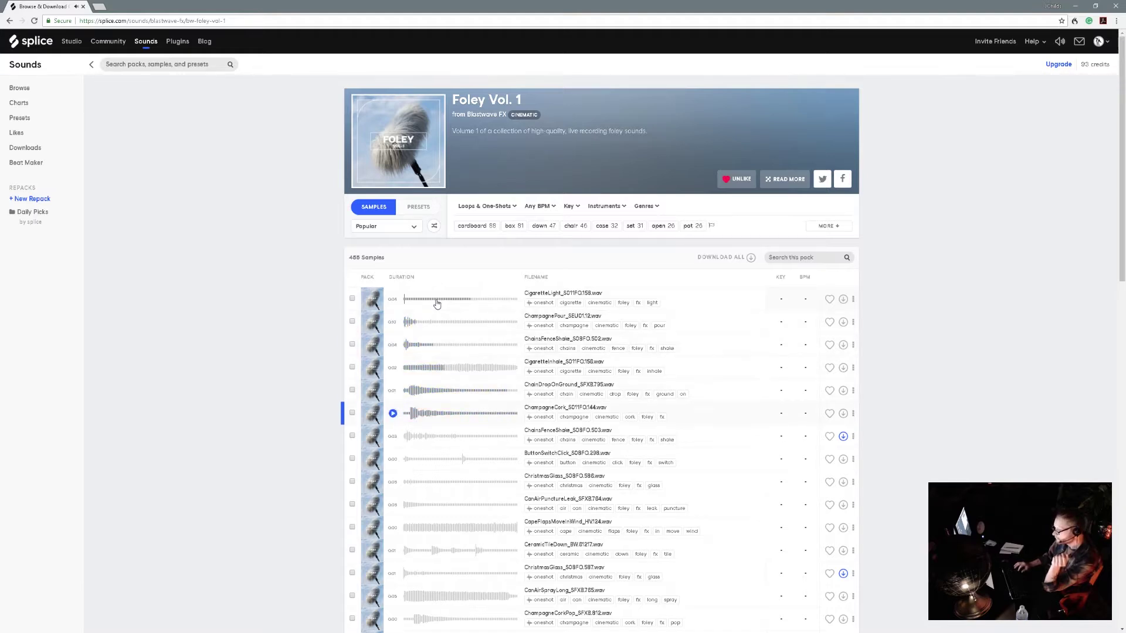
key(Down)
key(Down)
key(Down)
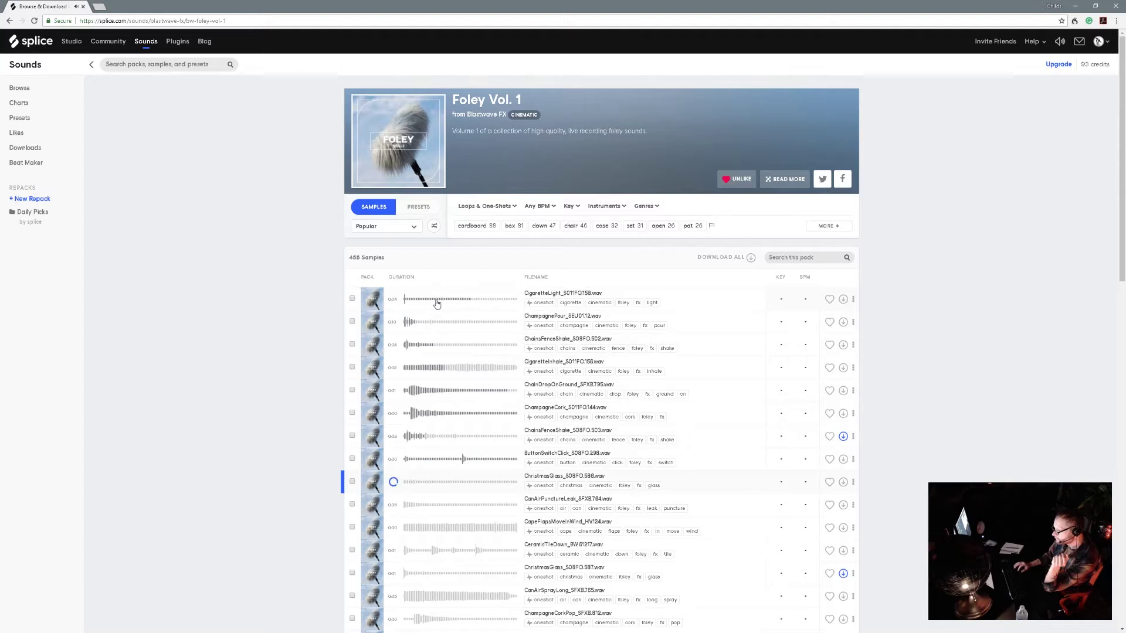
key(Down)
key(Down)
key(Up)
key(Up)
key(Down)
key(Up)
key(Down)
key(Down)
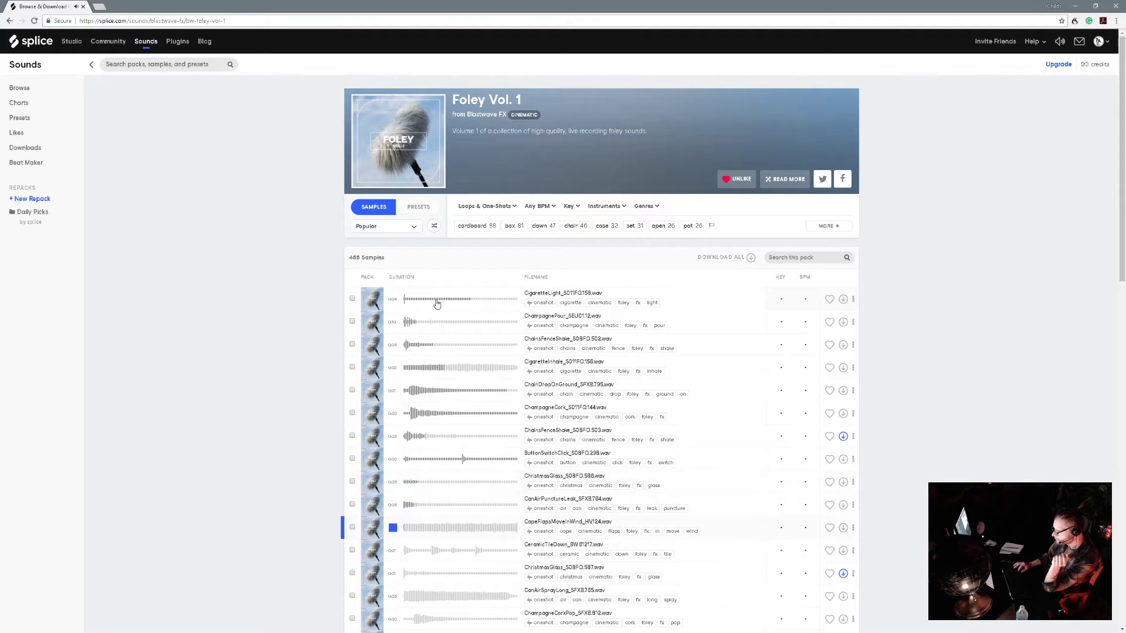
key(Down)
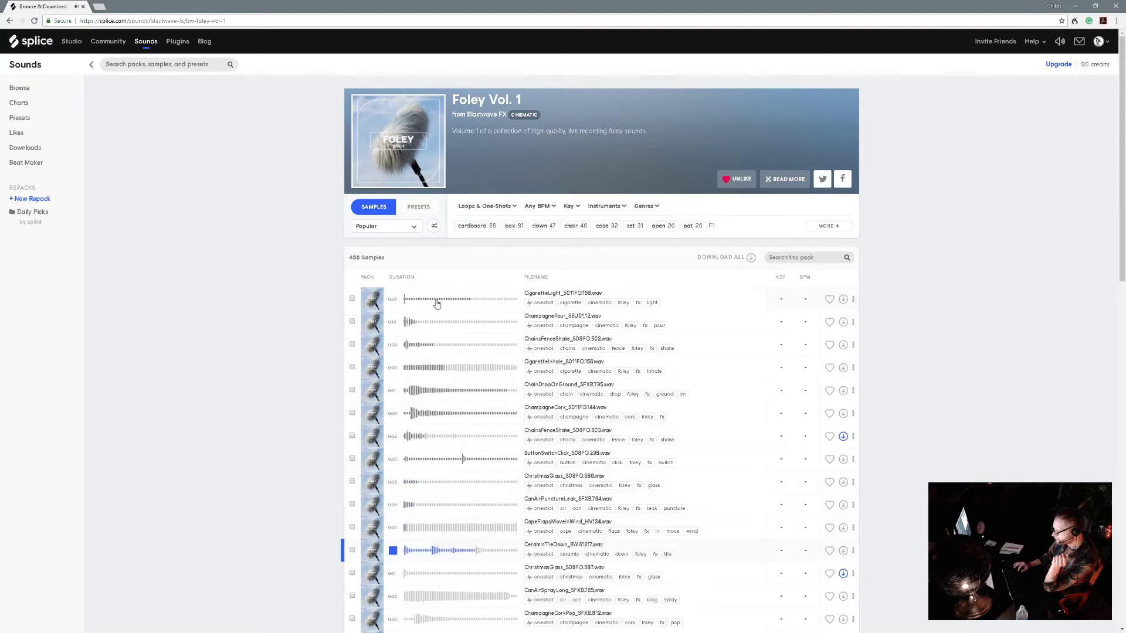
key(Down)
key(Up)
key(Down)
key(Down)
key(Down)
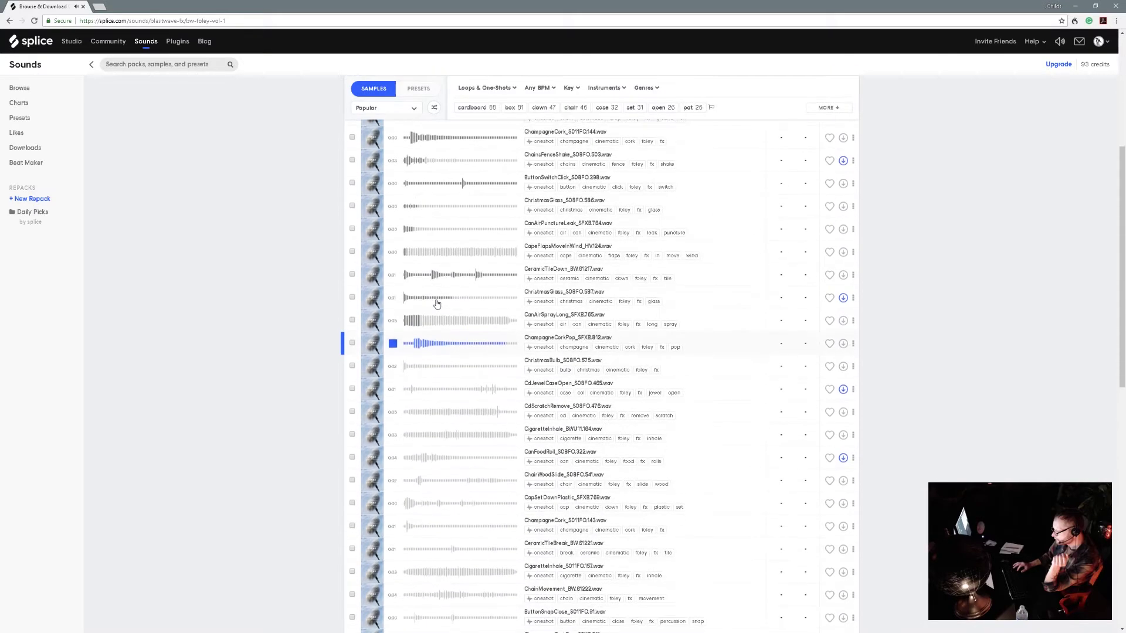
key(Down)
key(Down)
key(Down)
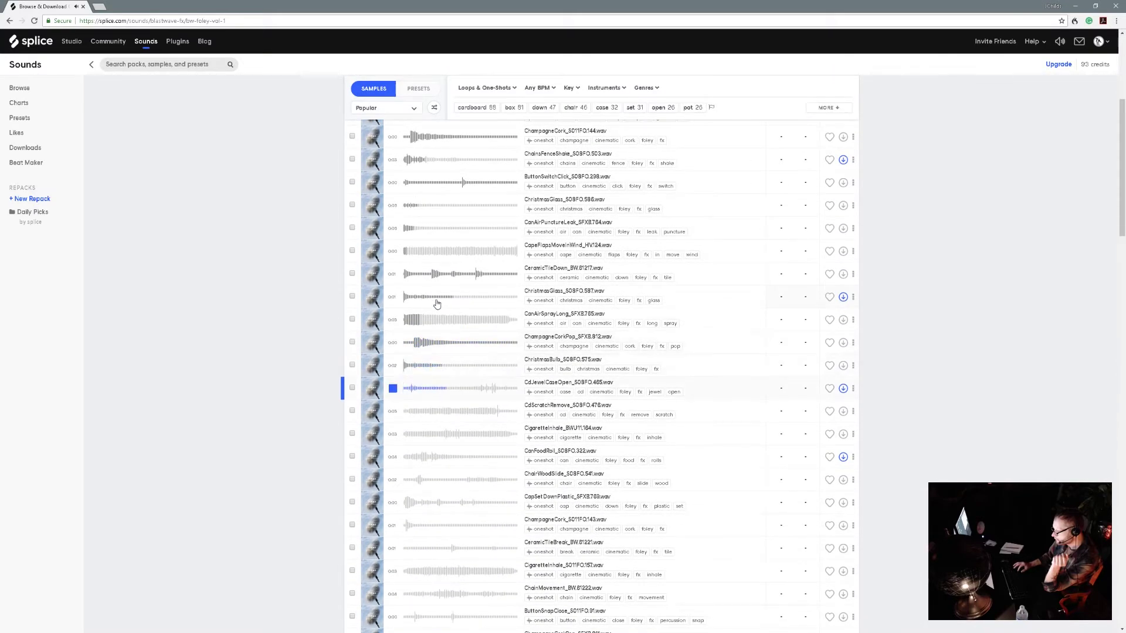
key(Down)
key(Down)
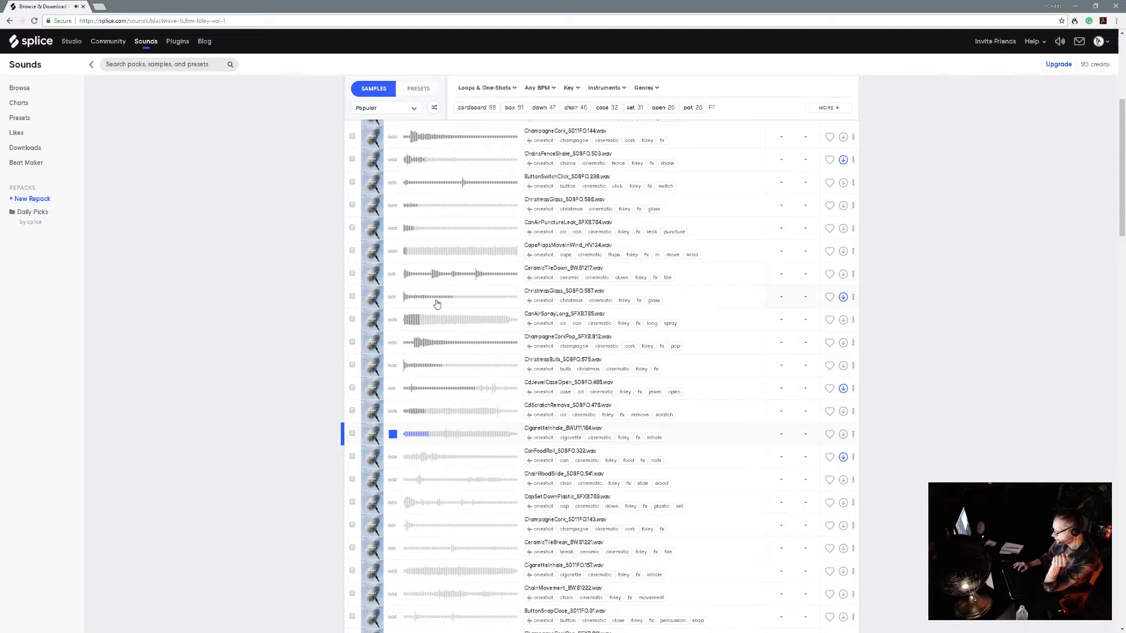
key(Down)
key(Down)
key(Down)
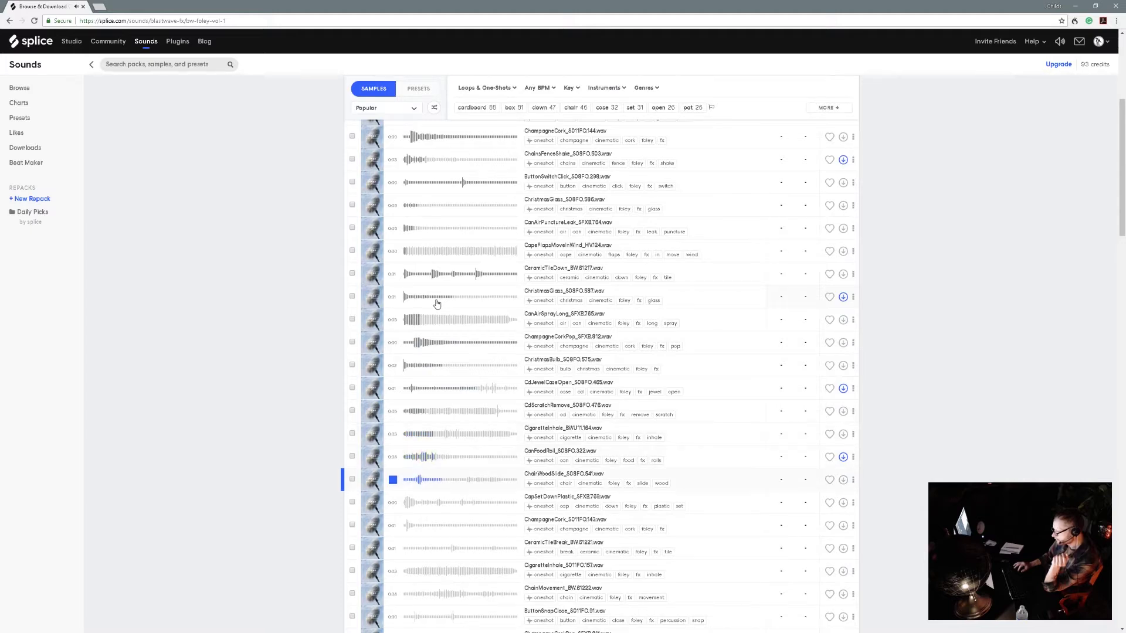
key(Down)
key(Down)
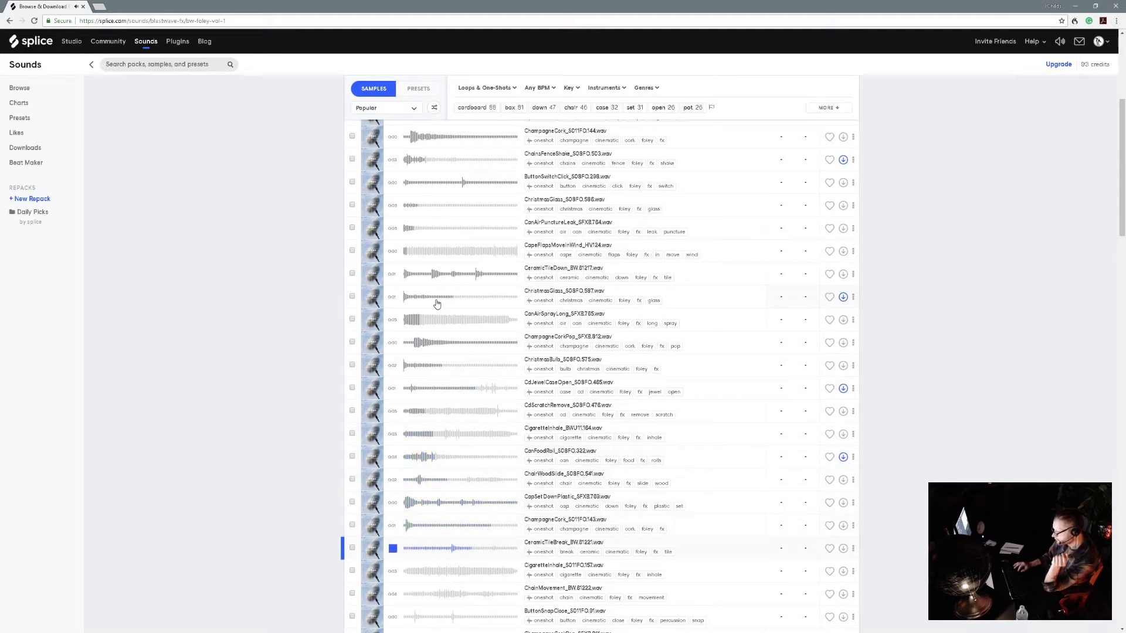
key(Down)
key(Down)
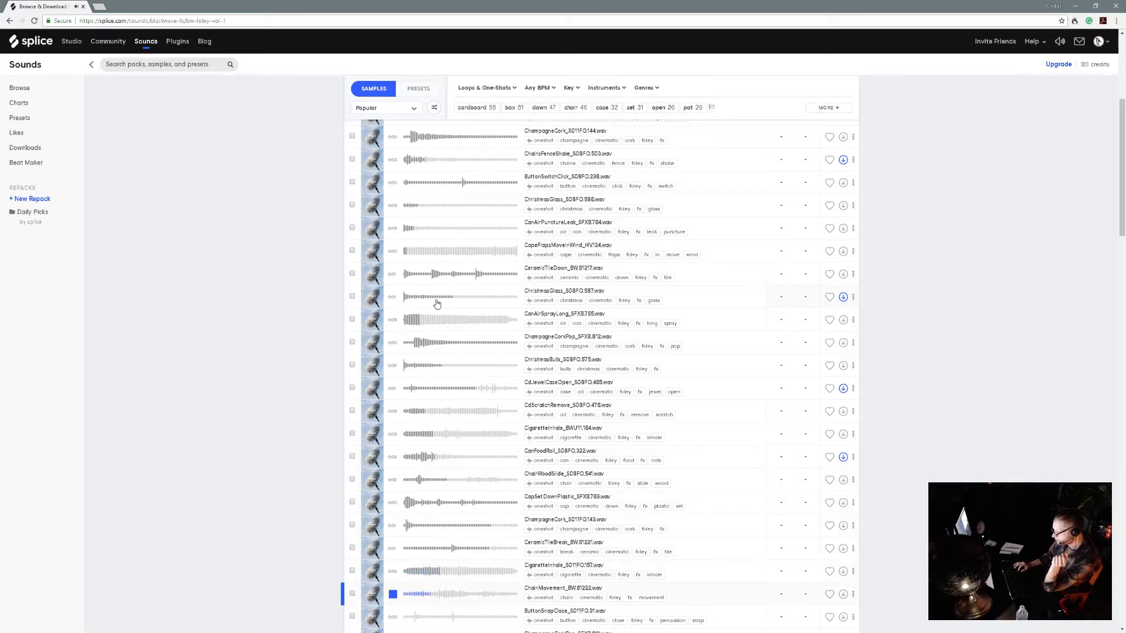
key(Down)
key(Down)
key(Down)
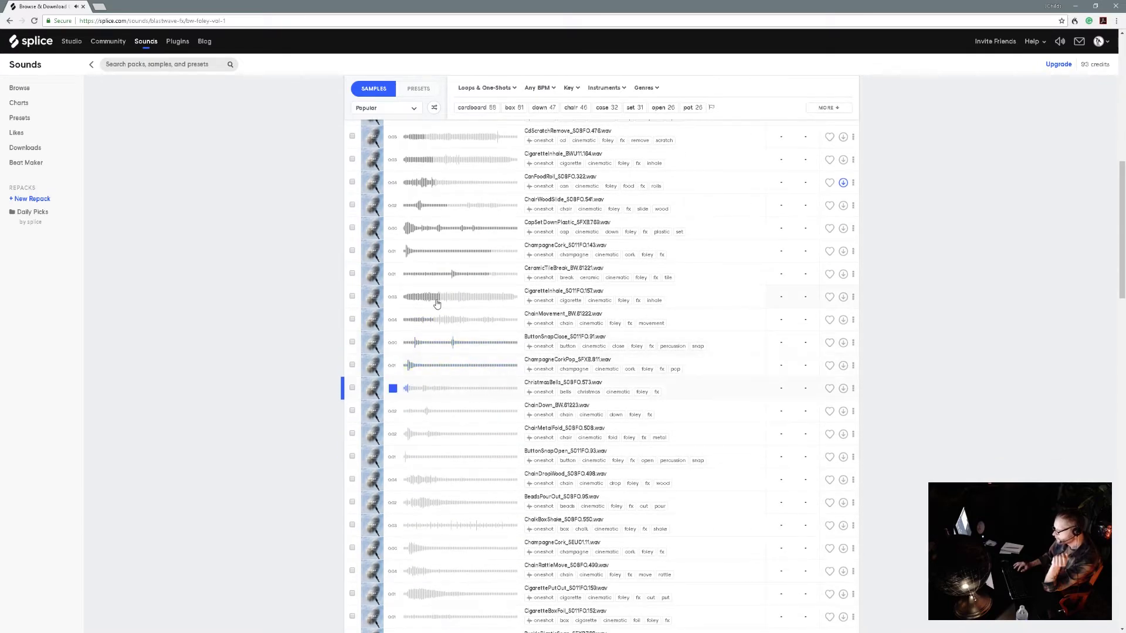
key(Down)
key(Down)
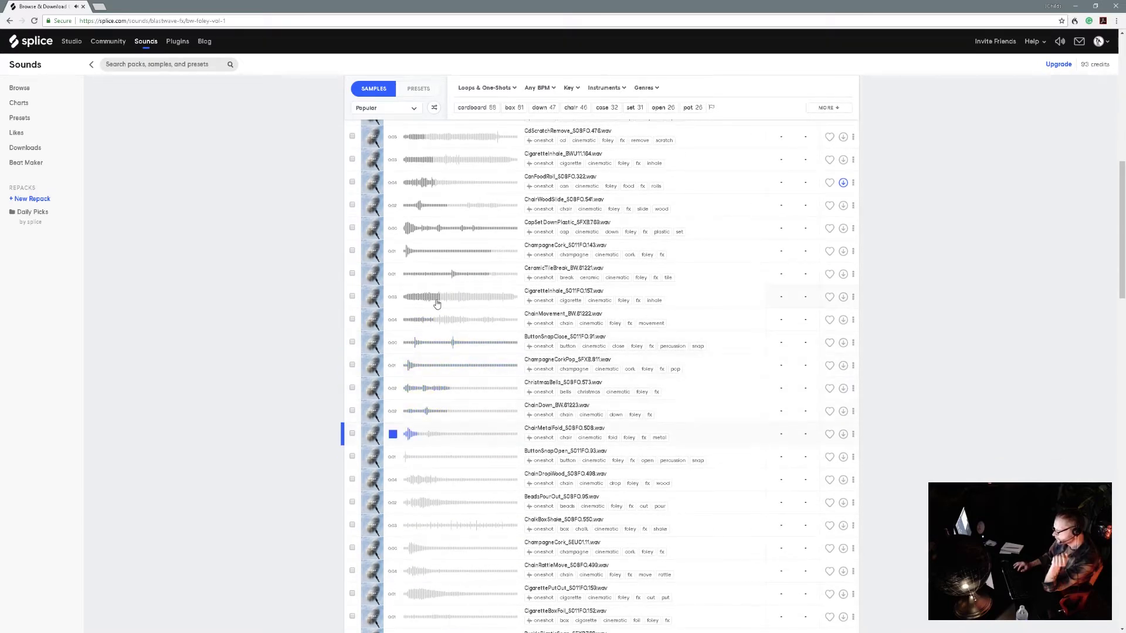
key(Down)
key(Down)
key(Down)
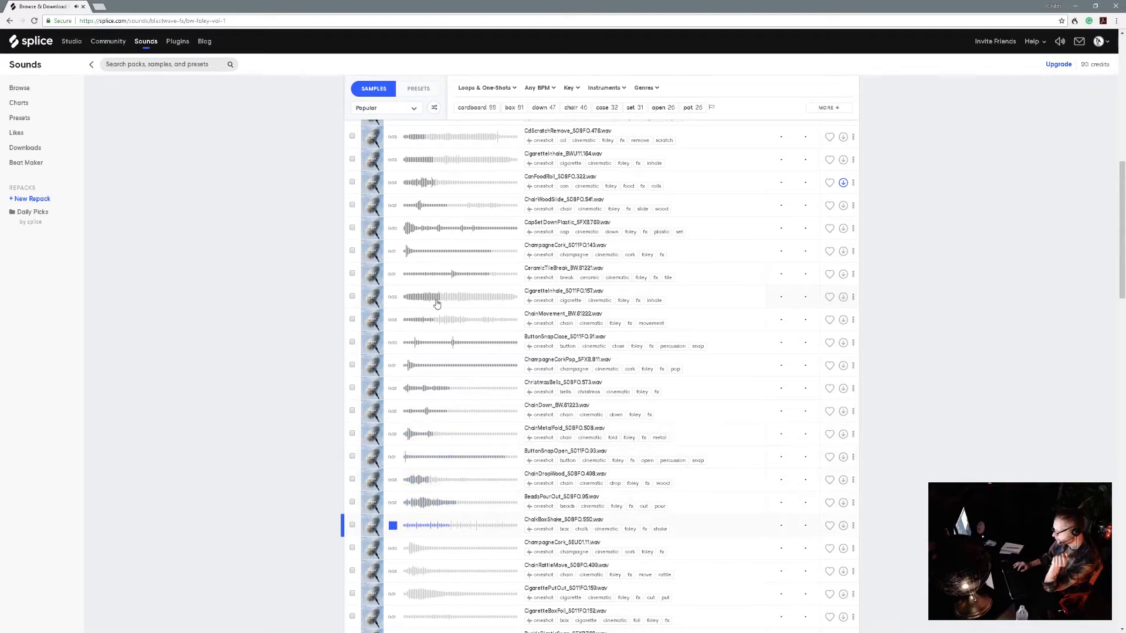
key(Down)
key(Down)
key(Down)
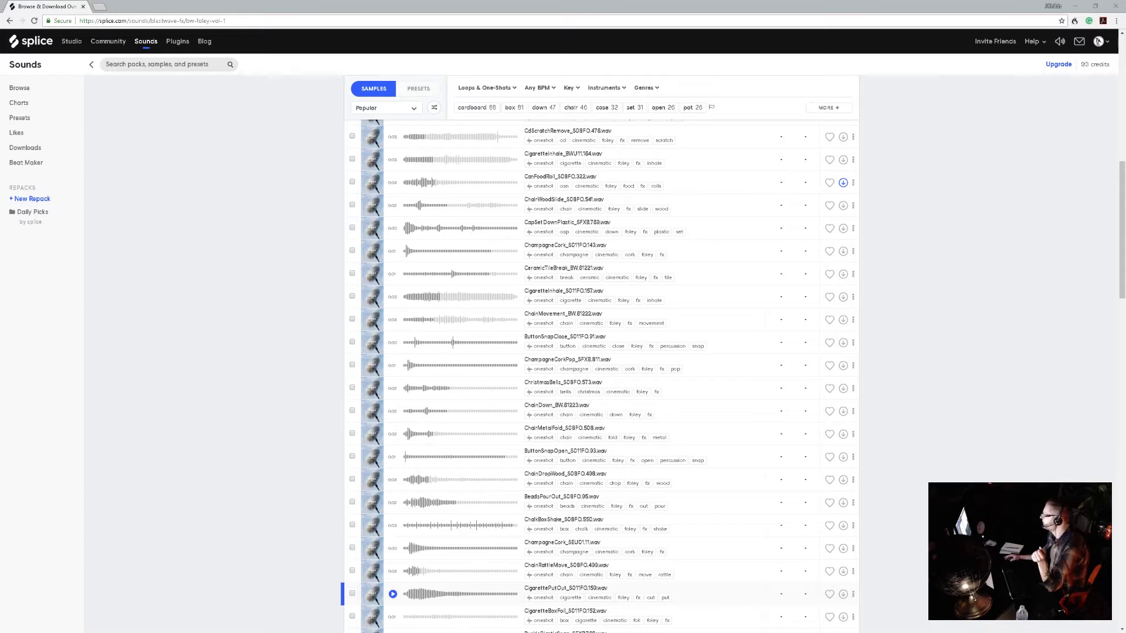
- Switch to the Splice desktop app, close the browser window behind it and look through the recently added samples
drag(1125, 359, 534, 168)
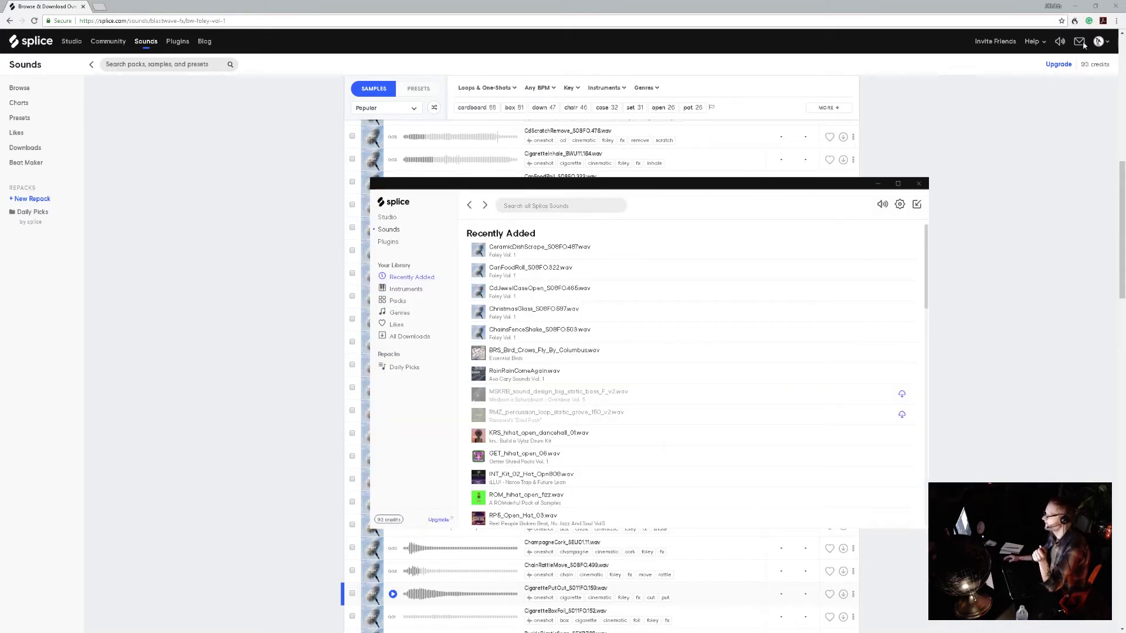
click(1119, 7)
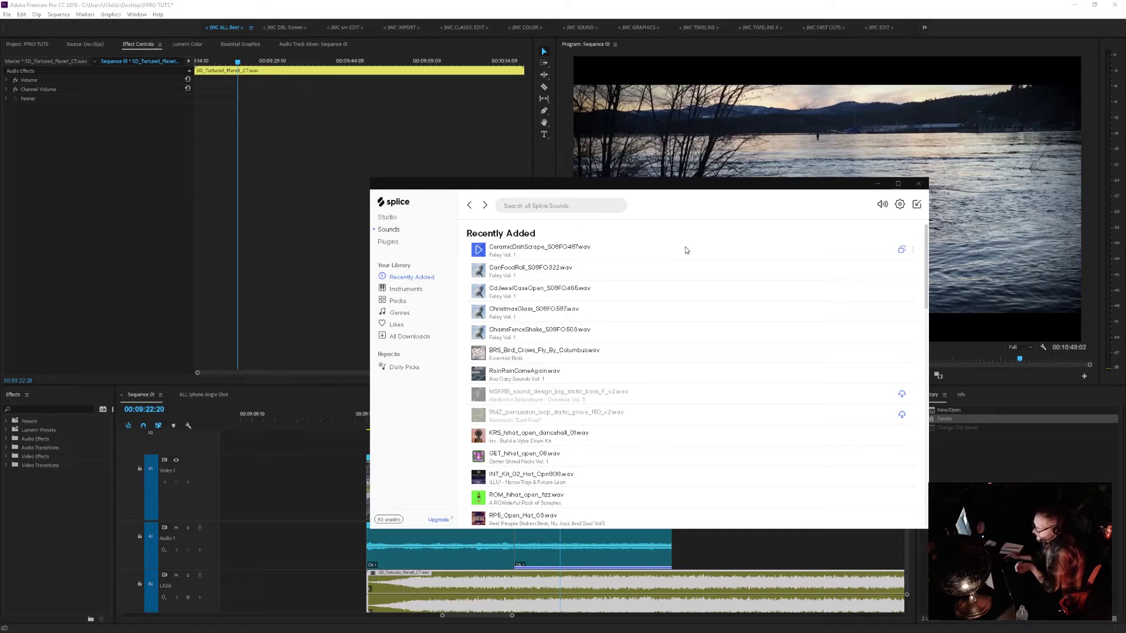
scroll(694, 287, down, 3)
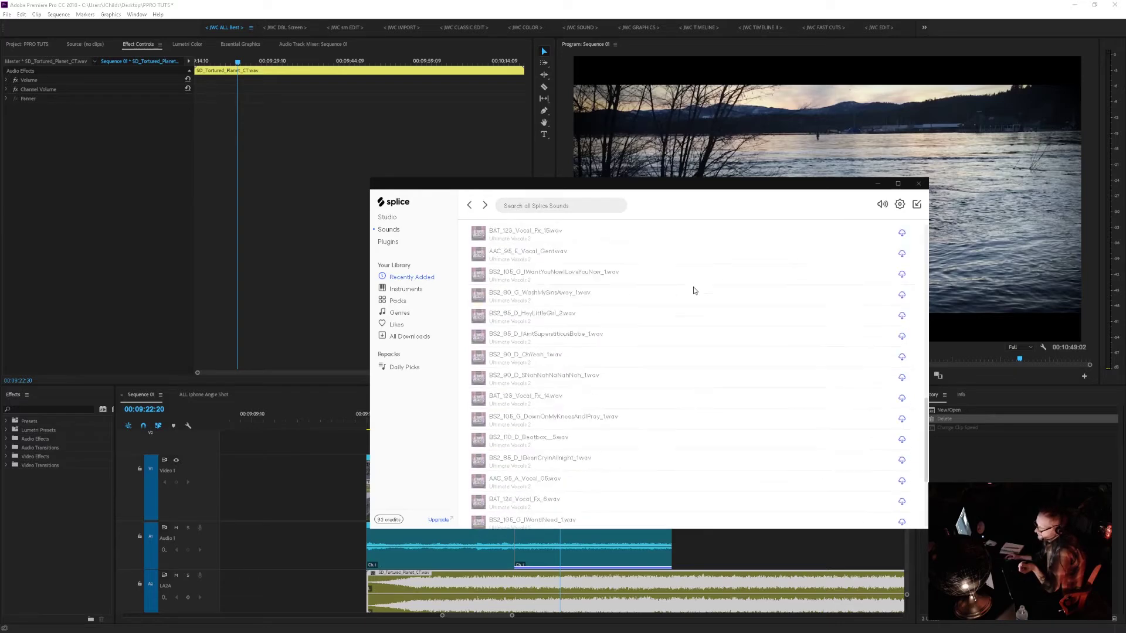
scroll(695, 292, up, 3)
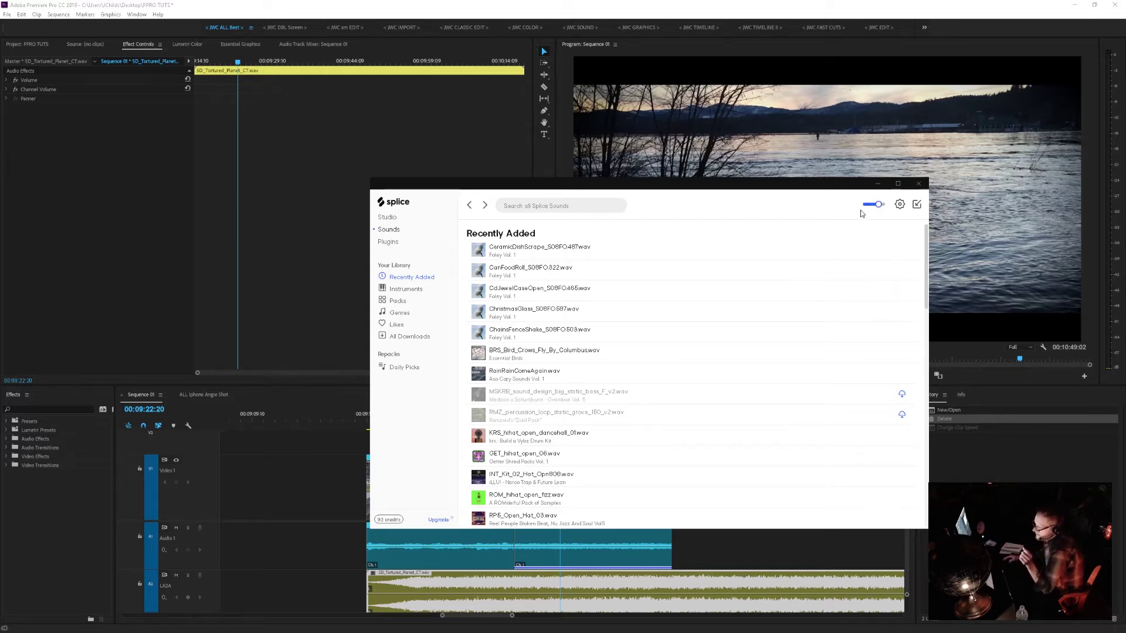
- Inspect the option for setting a new Splice folder in the preferences and cancel the folder selection
click(899, 205)
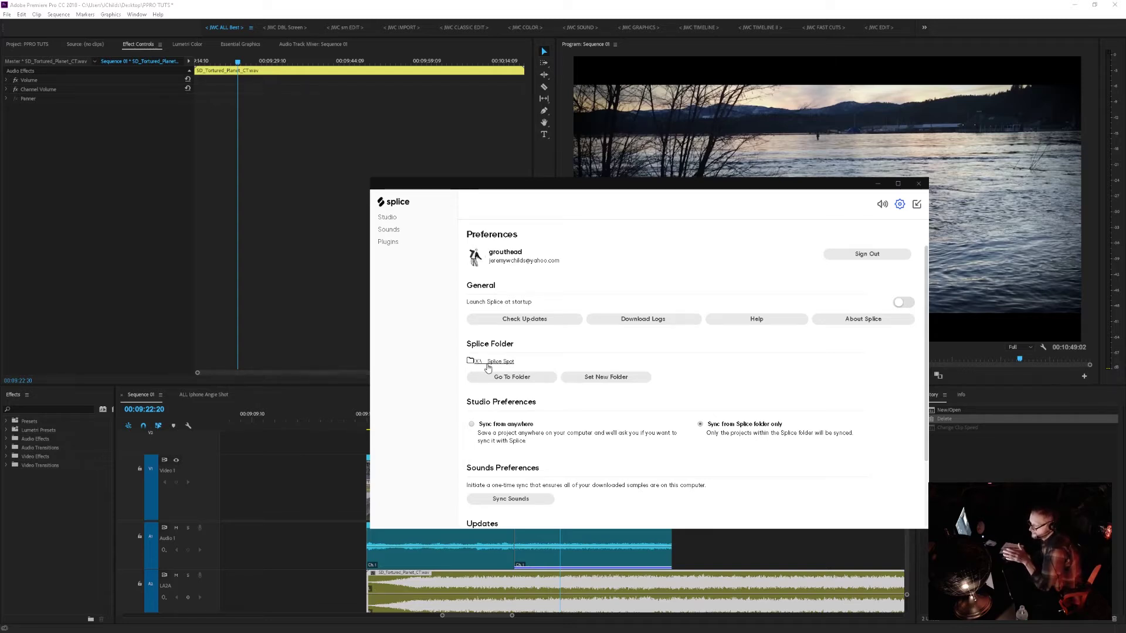
click(610, 379)
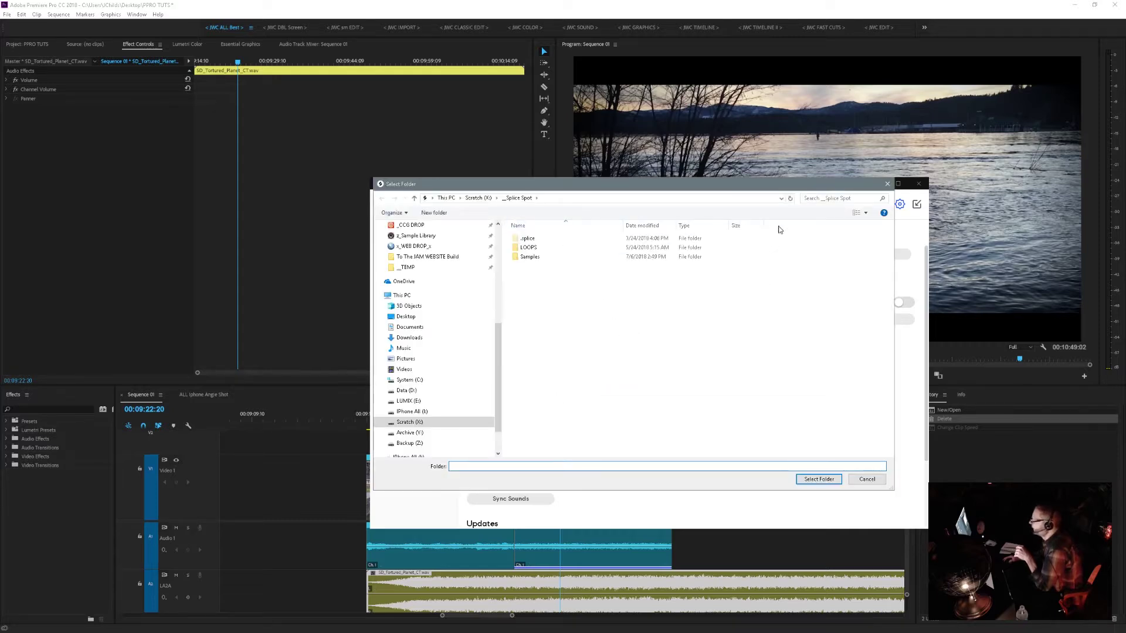
click(887, 186)
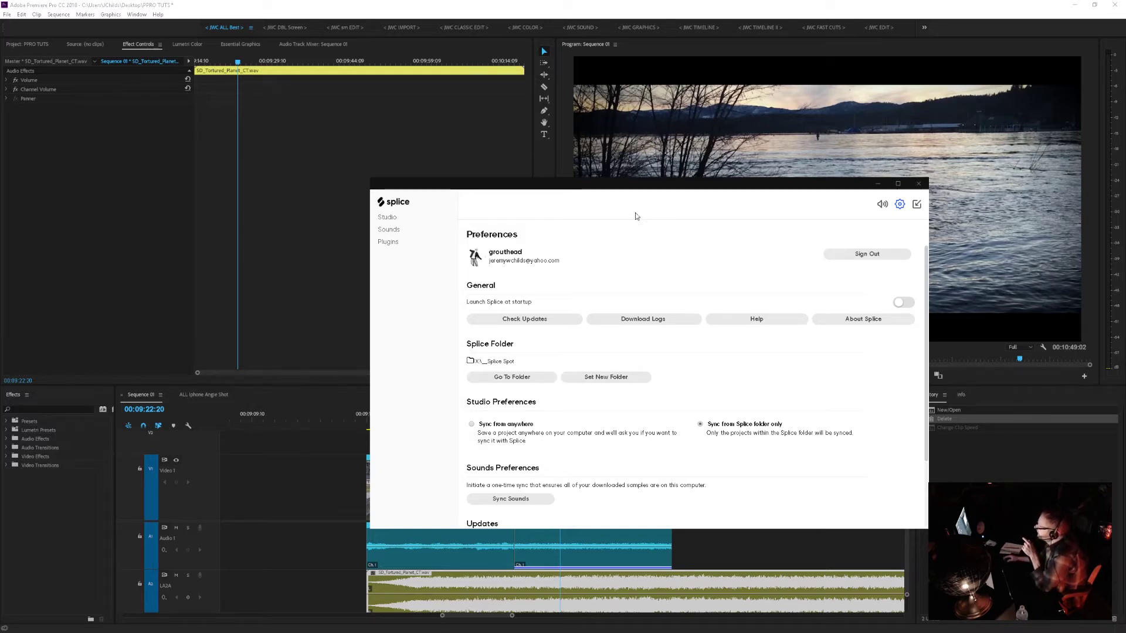
click(900, 205)
click(900, 205)
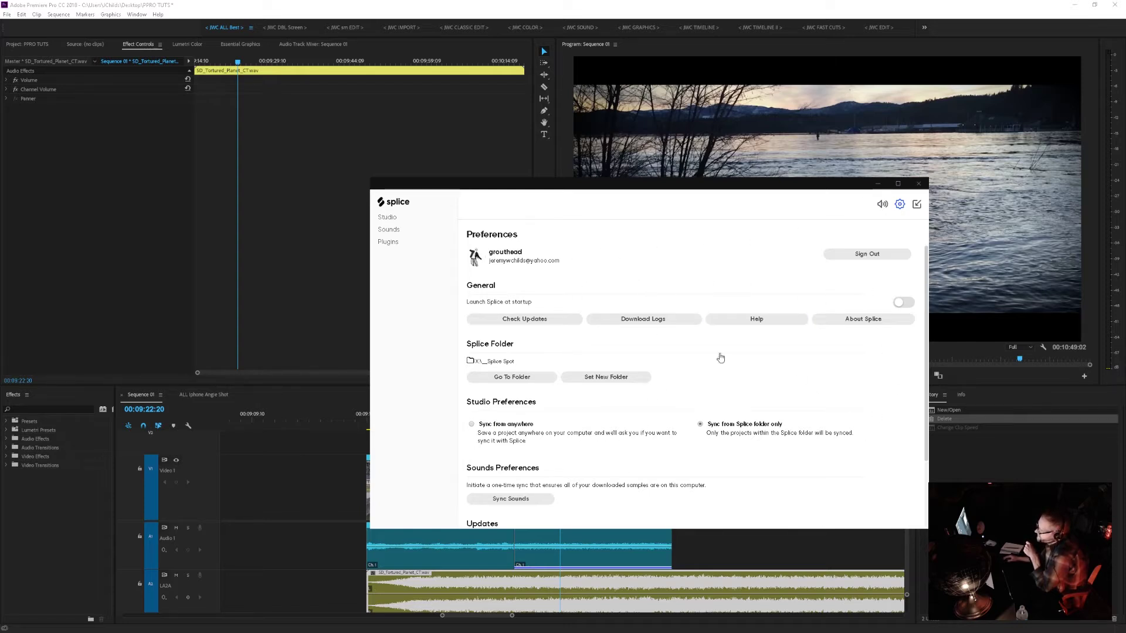
- Return to the Sounds library and display all downloaded samples
click(411, 229)
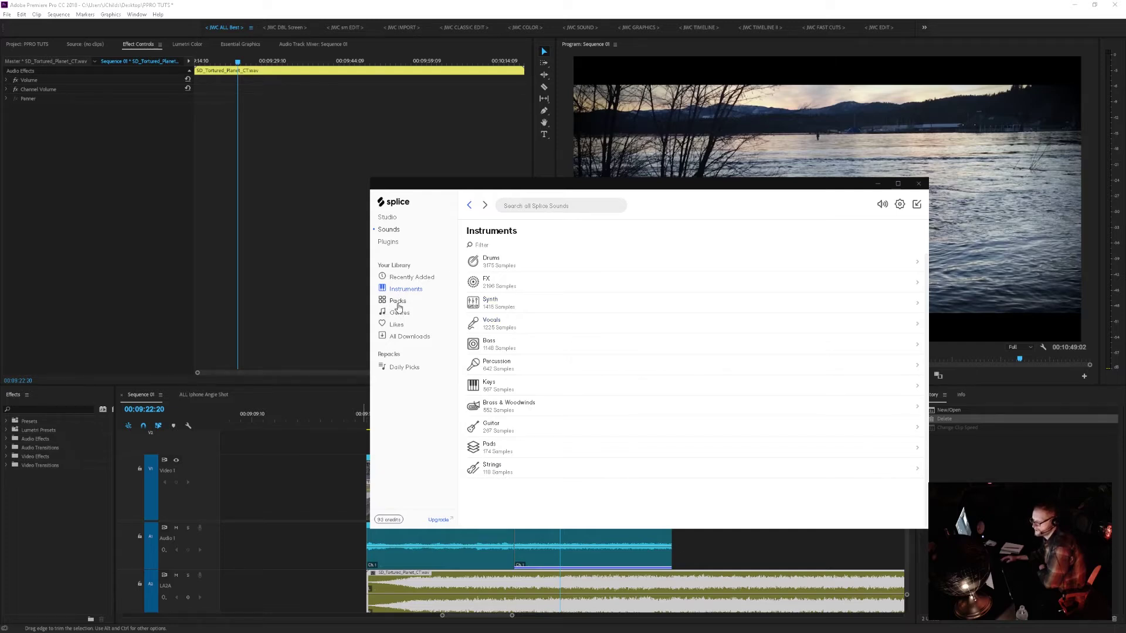
click(404, 337)
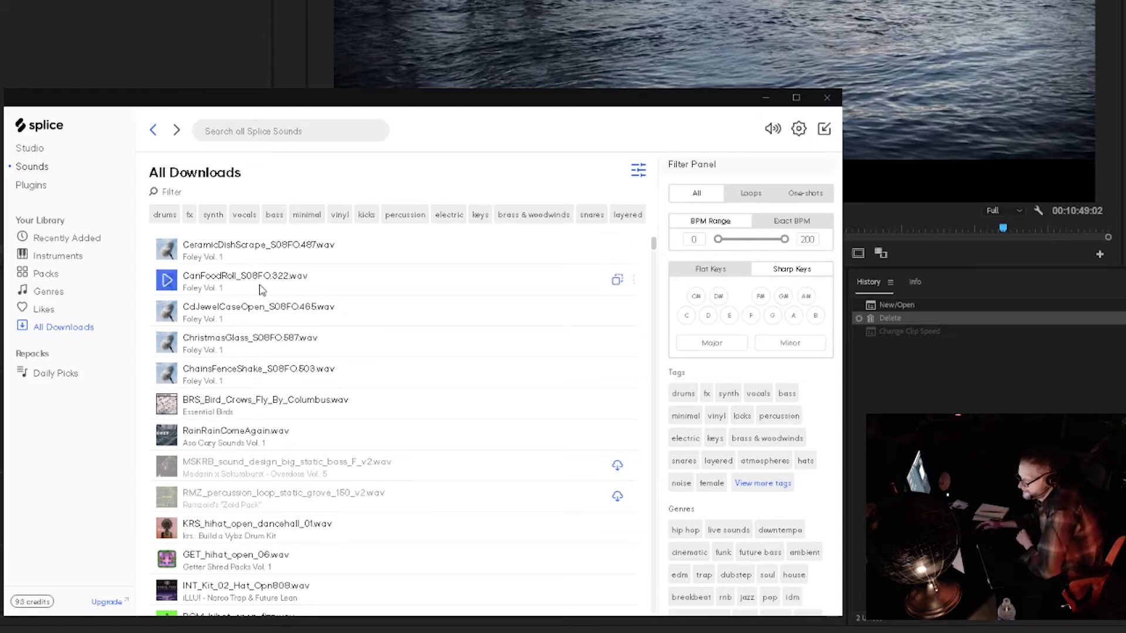
- Filter the downloaded samples to a BPM range of 121 to 153
scroll(258, 301, down, 8)
scroll(259, 301, down, 10)
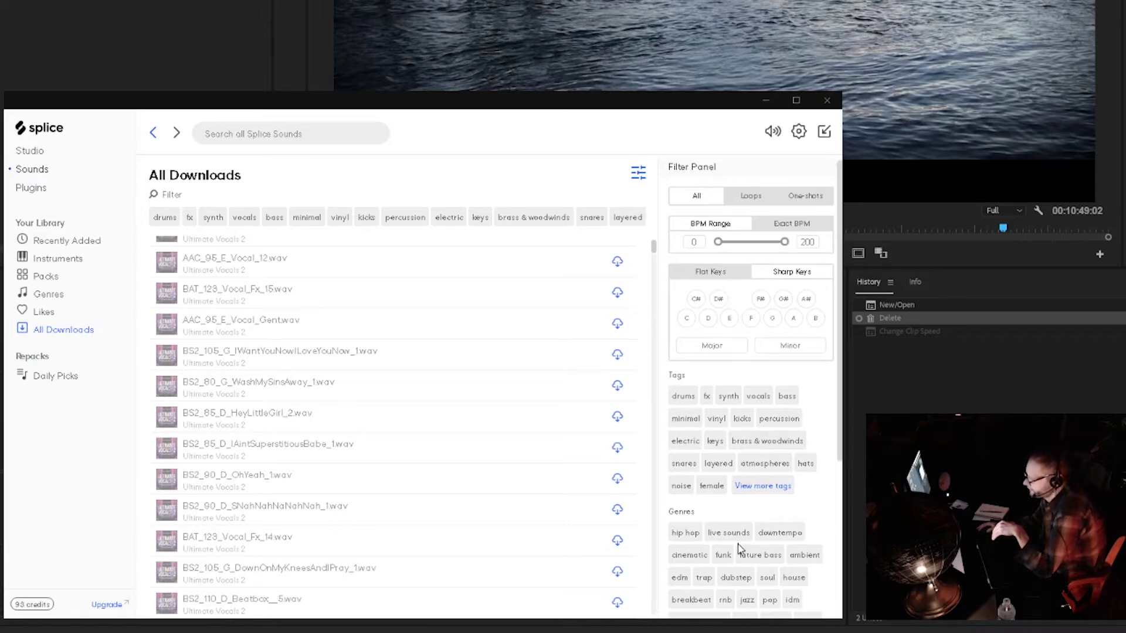
drag(719, 243, 770, 243)
click(750, 271)
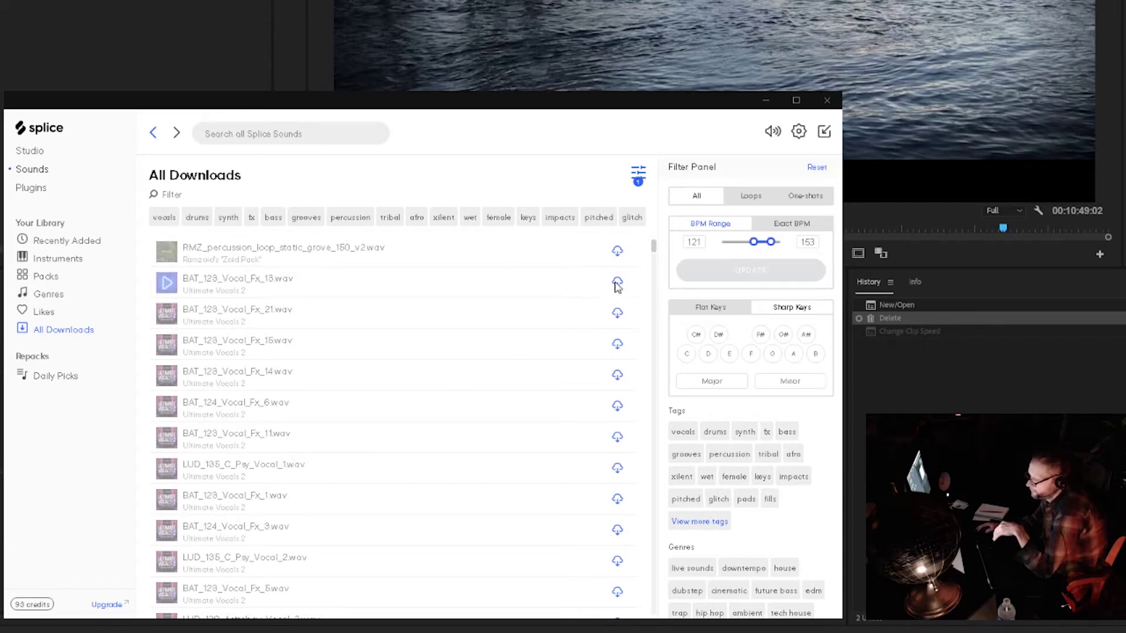
- View only the loops and the one-shots among the filtered downloads, and return to showing all sample types
click(761, 203)
click(801, 197)
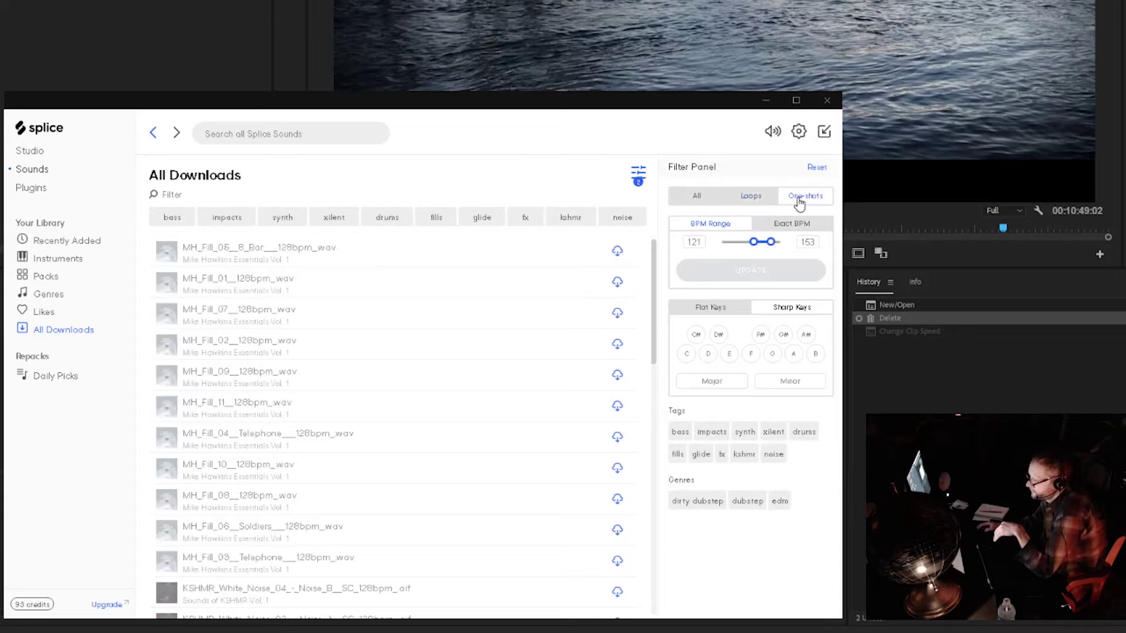
click(718, 202)
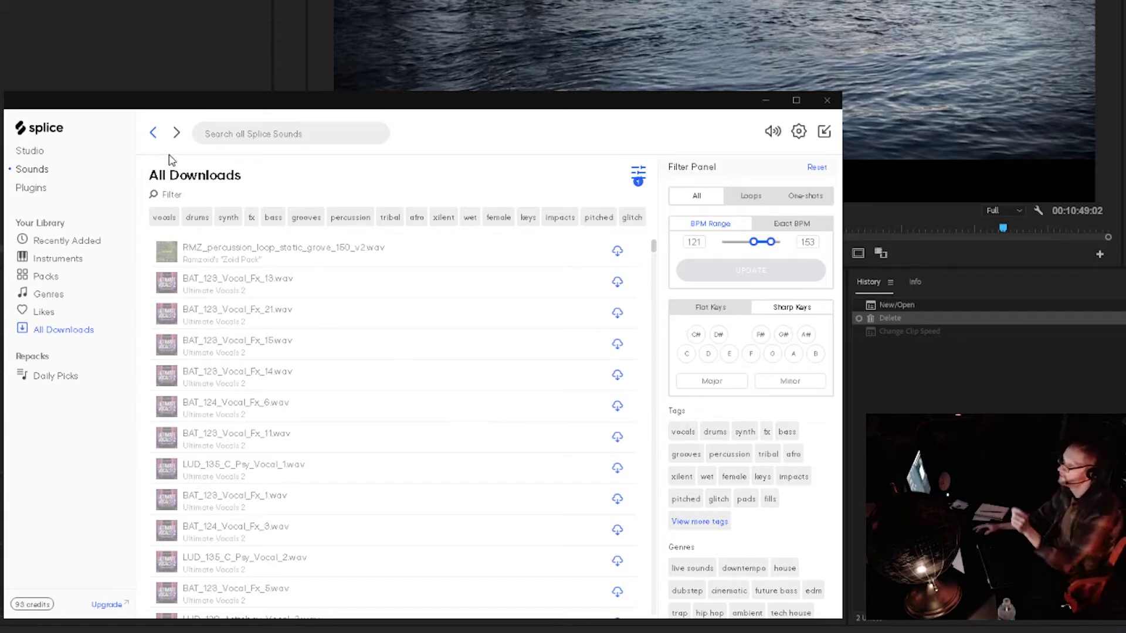
- View the Splice preferences and close the Splice window to return to the video sequence
click(798, 133)
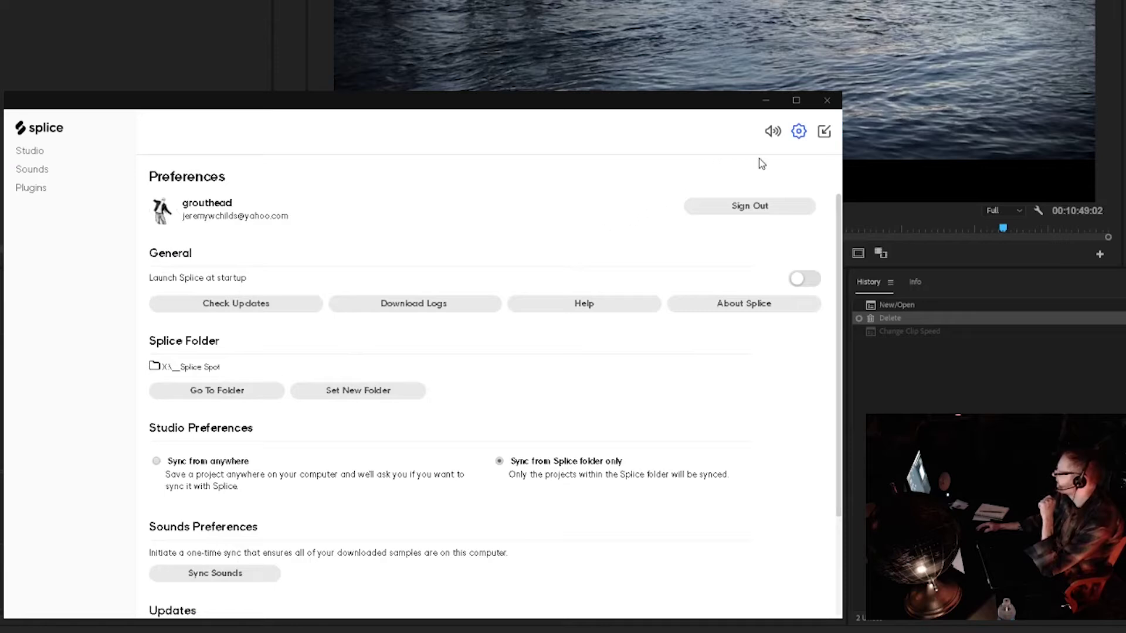
click(827, 101)
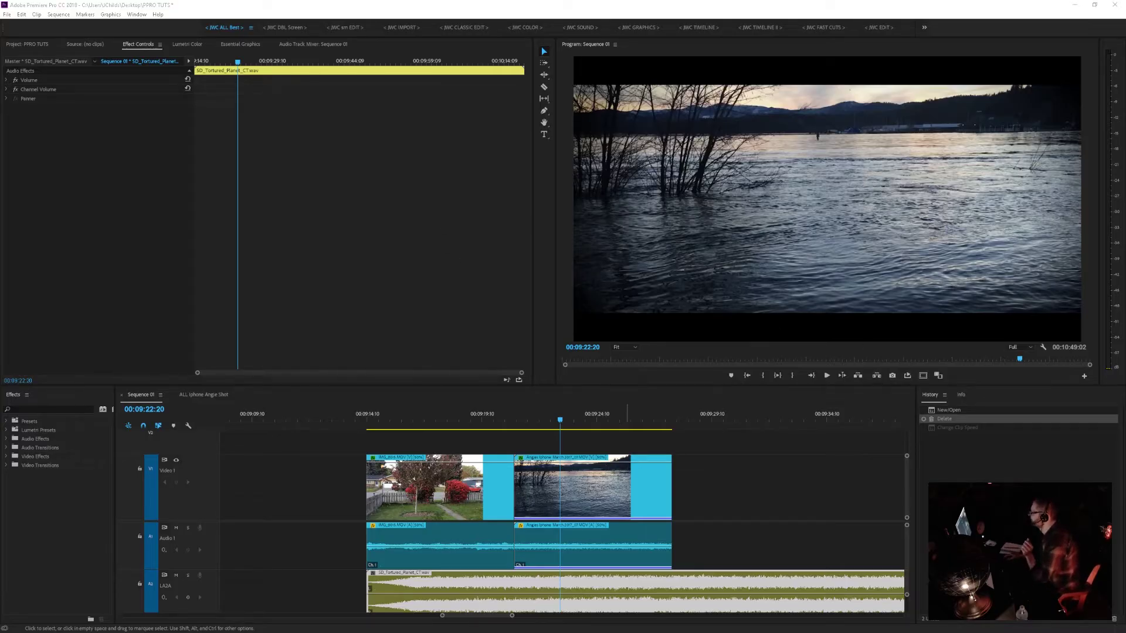
- Switch to the music software's sample browser, try HHS_95_Atlas_Cello 3.wav on the sequence's LA2A track with playback, and undo the placement
key(alt+Tab)
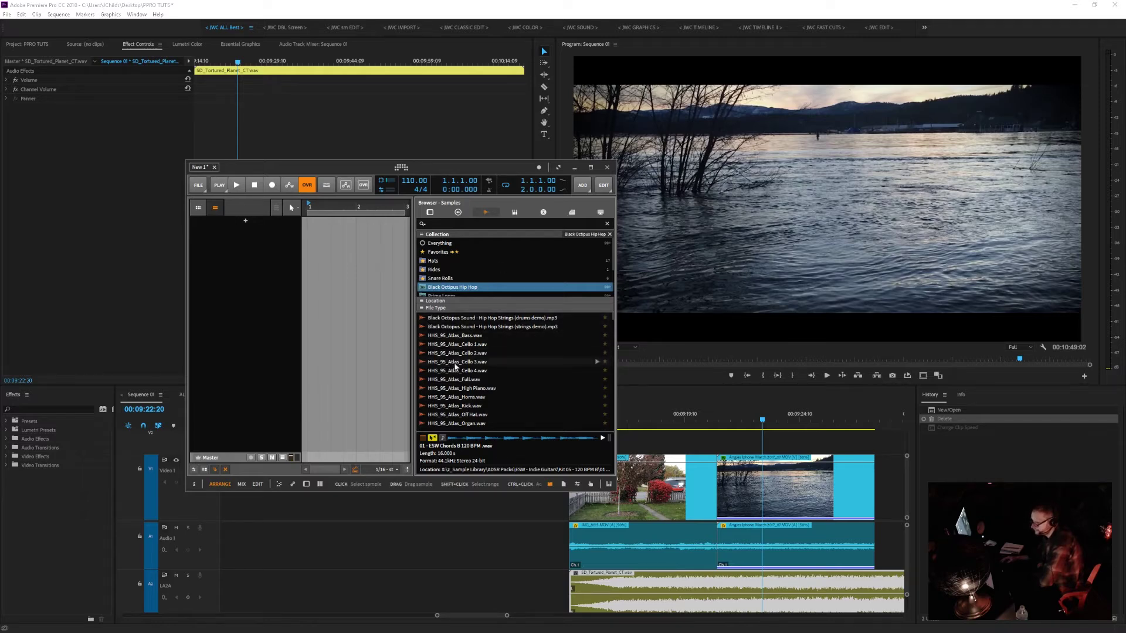
drag(455, 367, 334, 587)
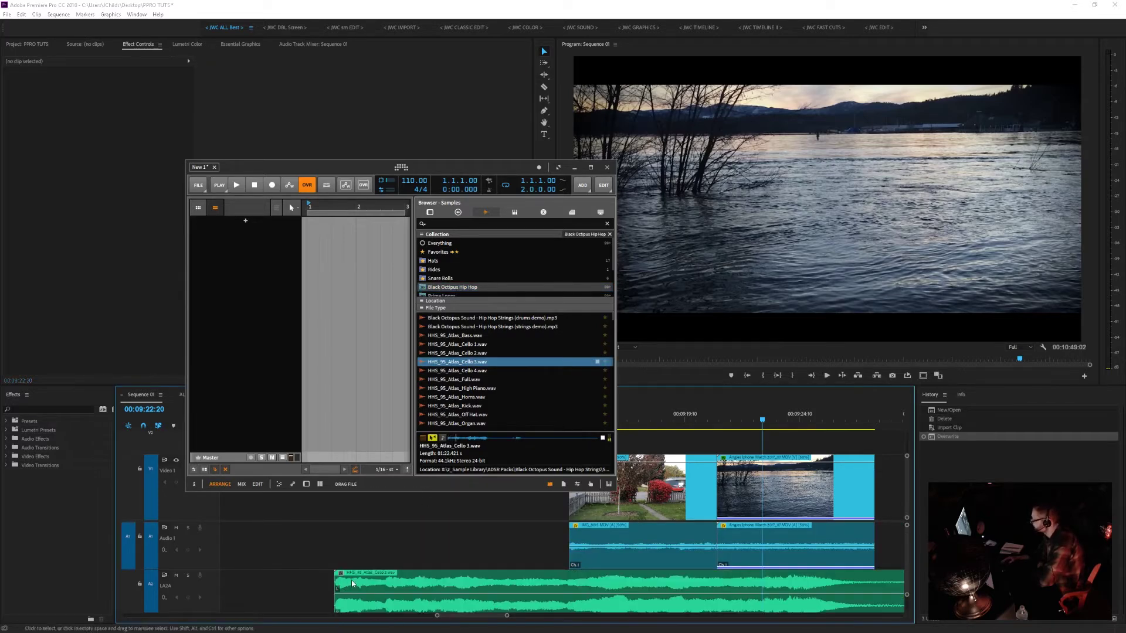
click(608, 167)
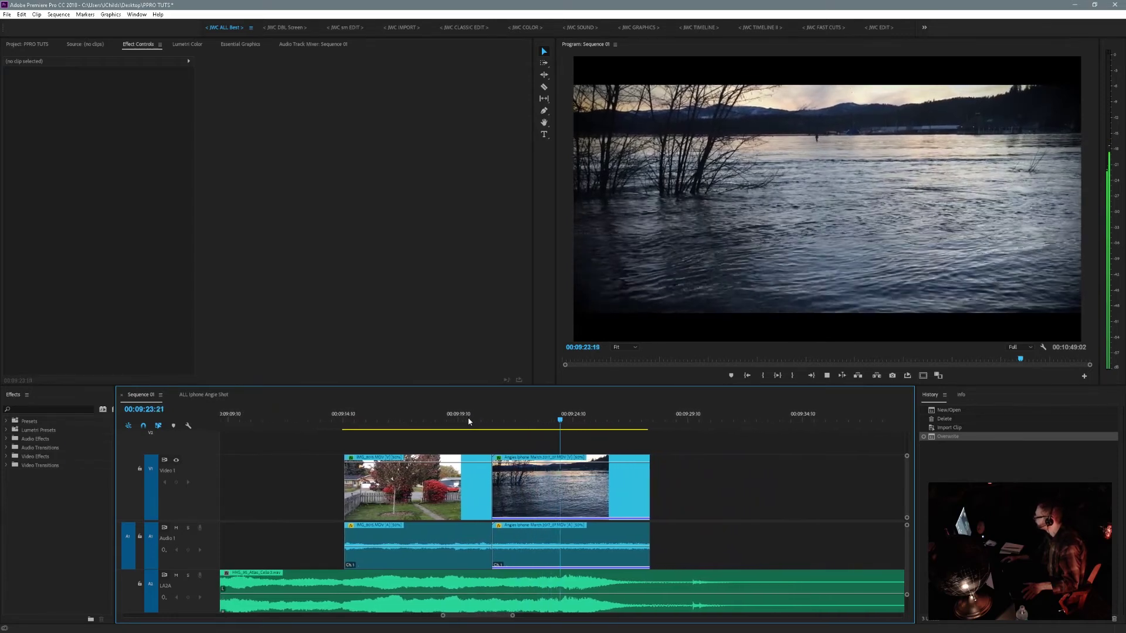
key(space)
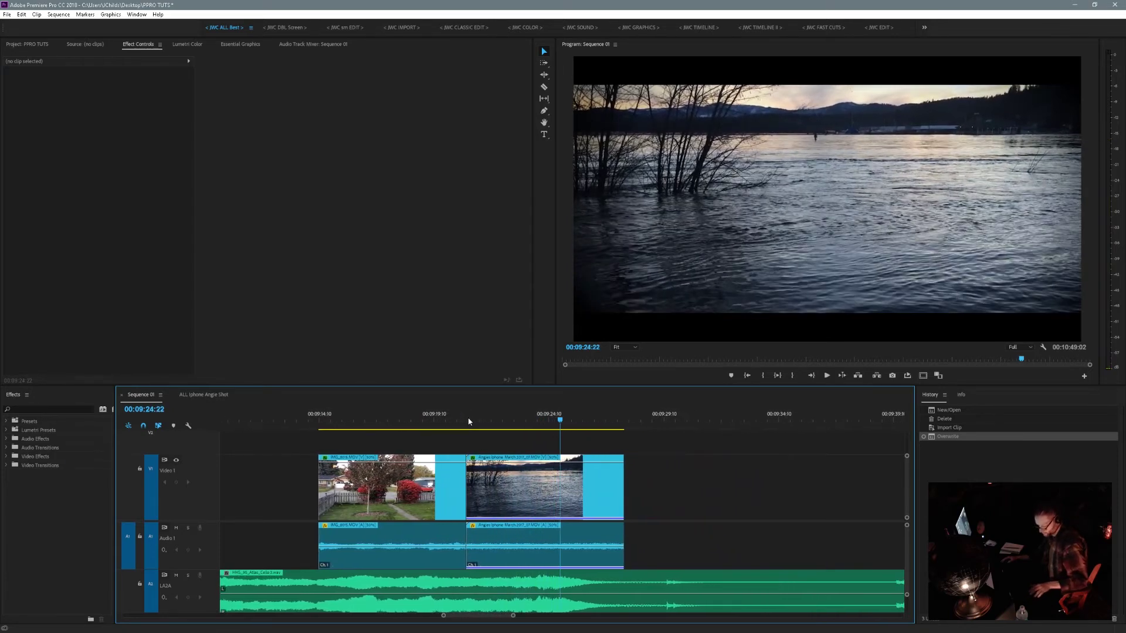
key(ctrl+z)
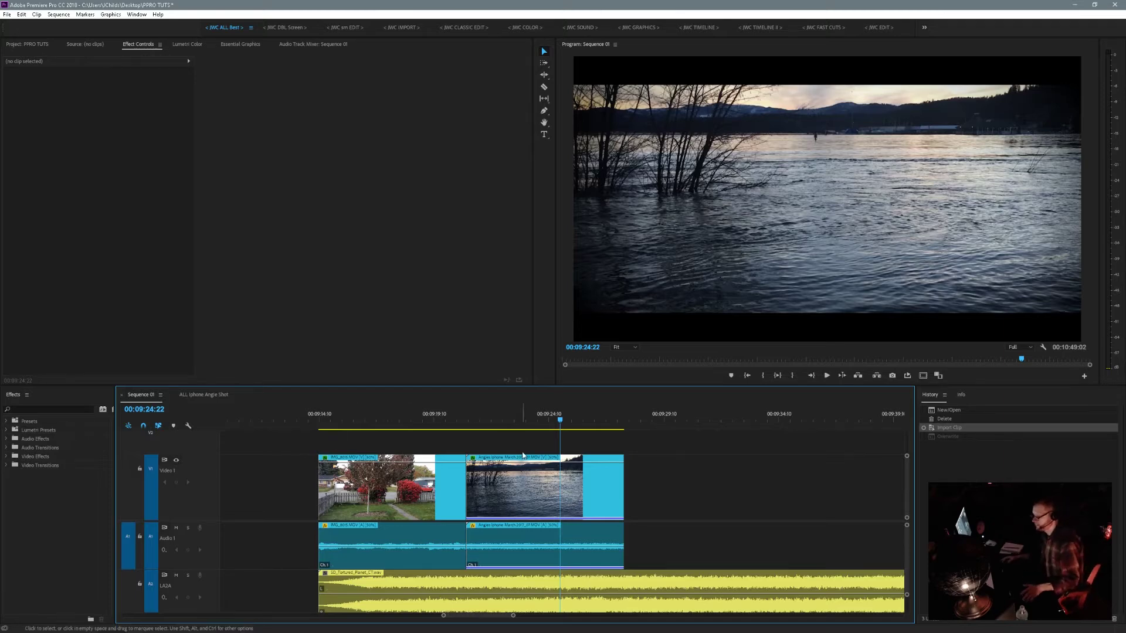
- Play the sequence from 00:09:18:21 until playback runs past the end of the two video clips
drag(561, 421, 421, 421)
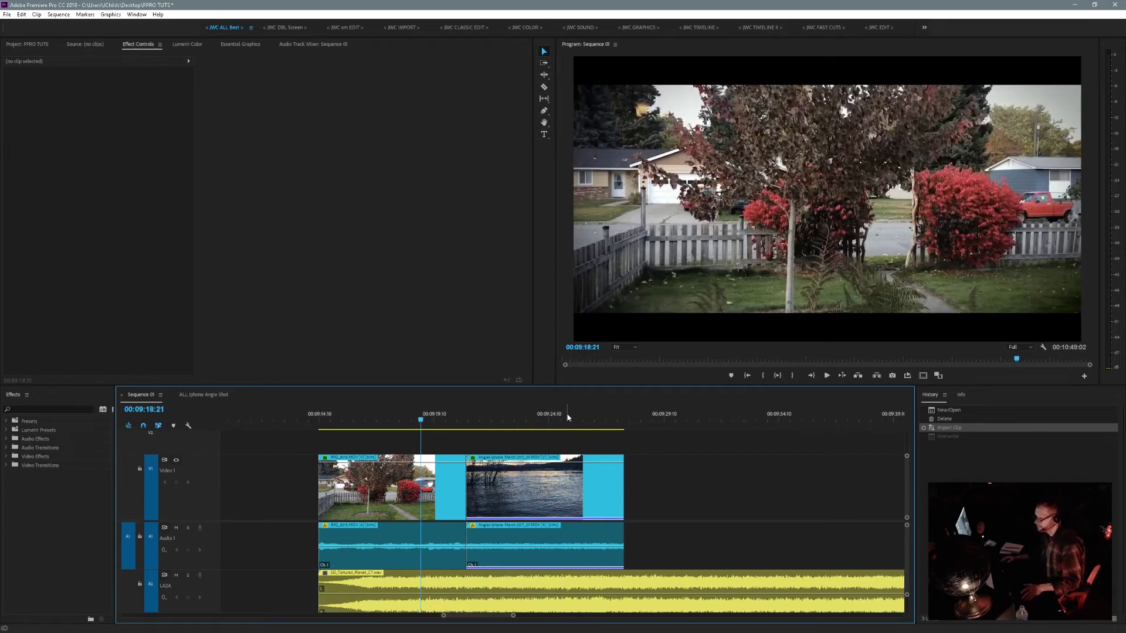
key(space)
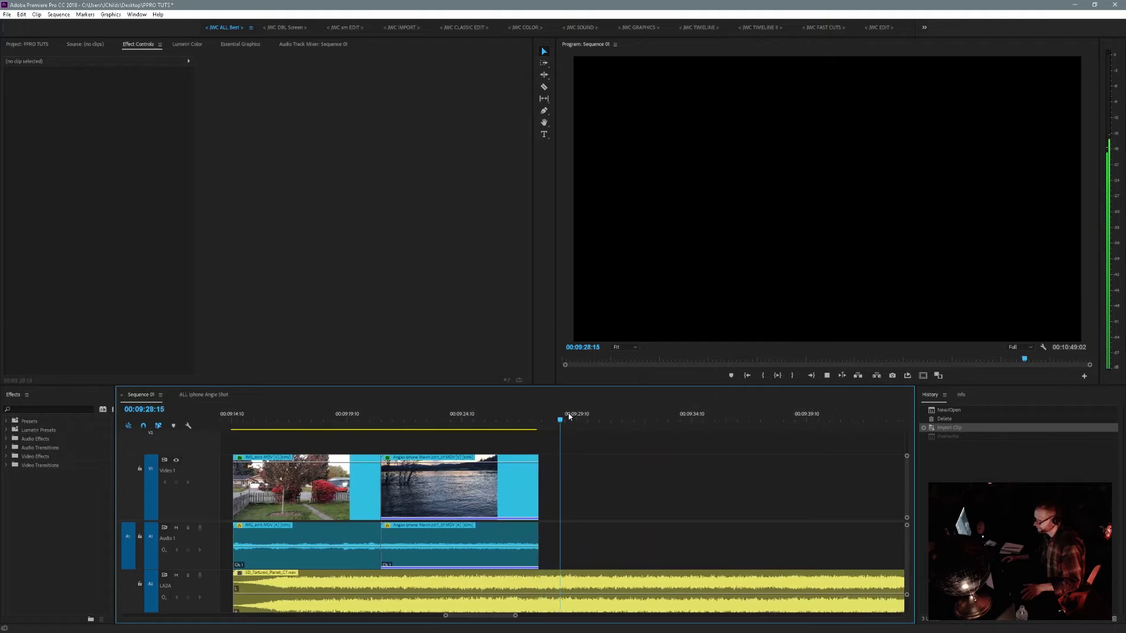
key(space)
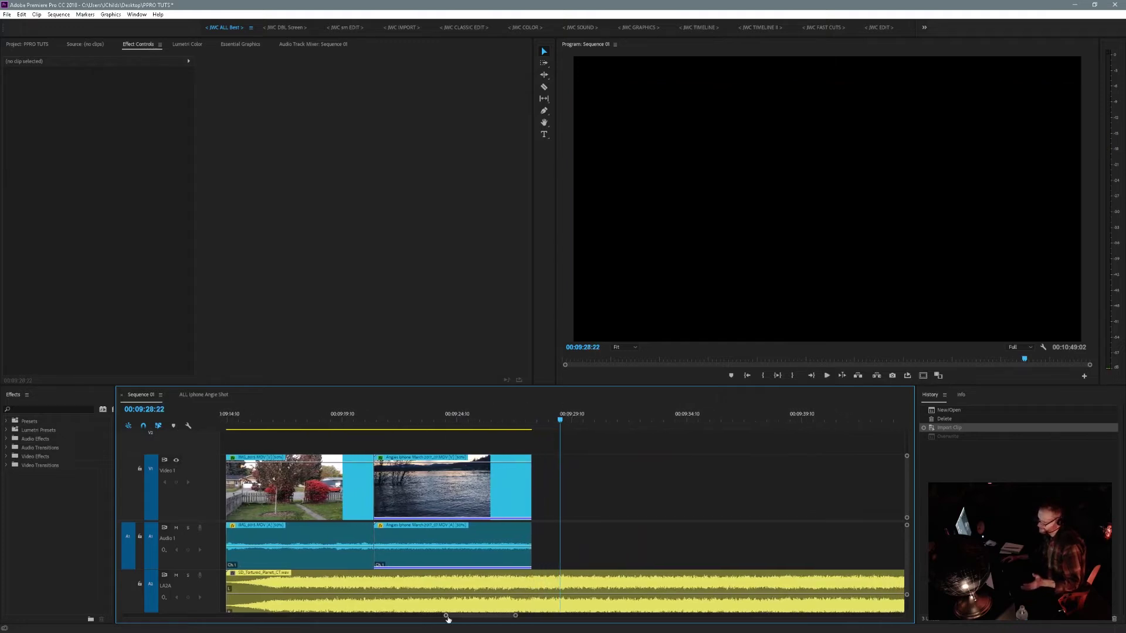
- Select both video clips in the timeline and mark in and out points around the selection
drag(446, 617, 428, 615)
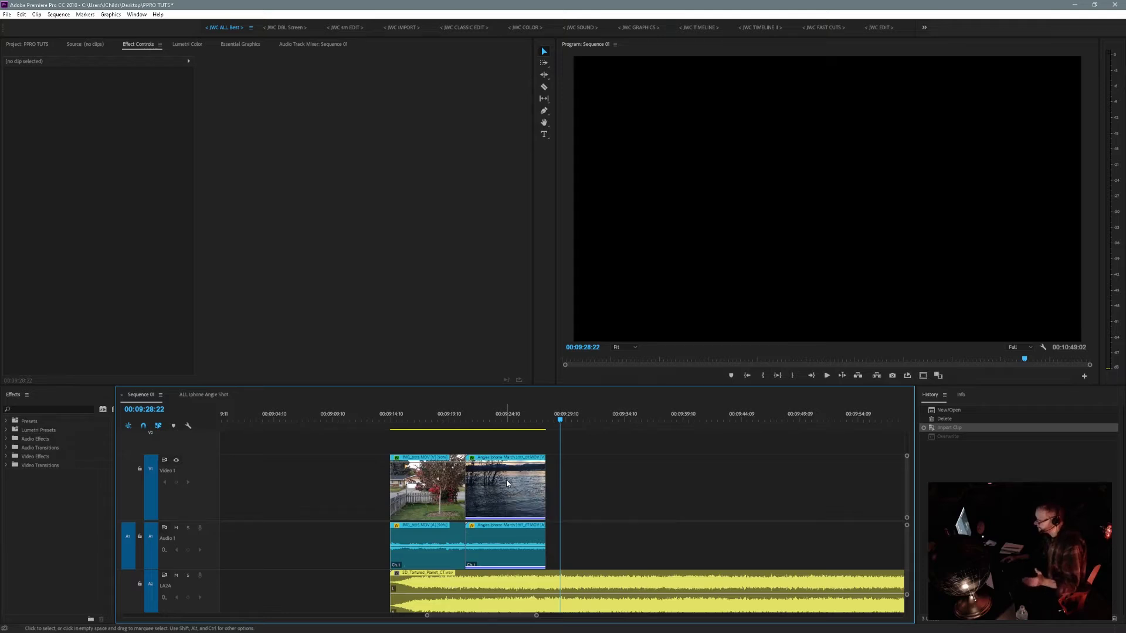
drag(376, 441, 560, 490)
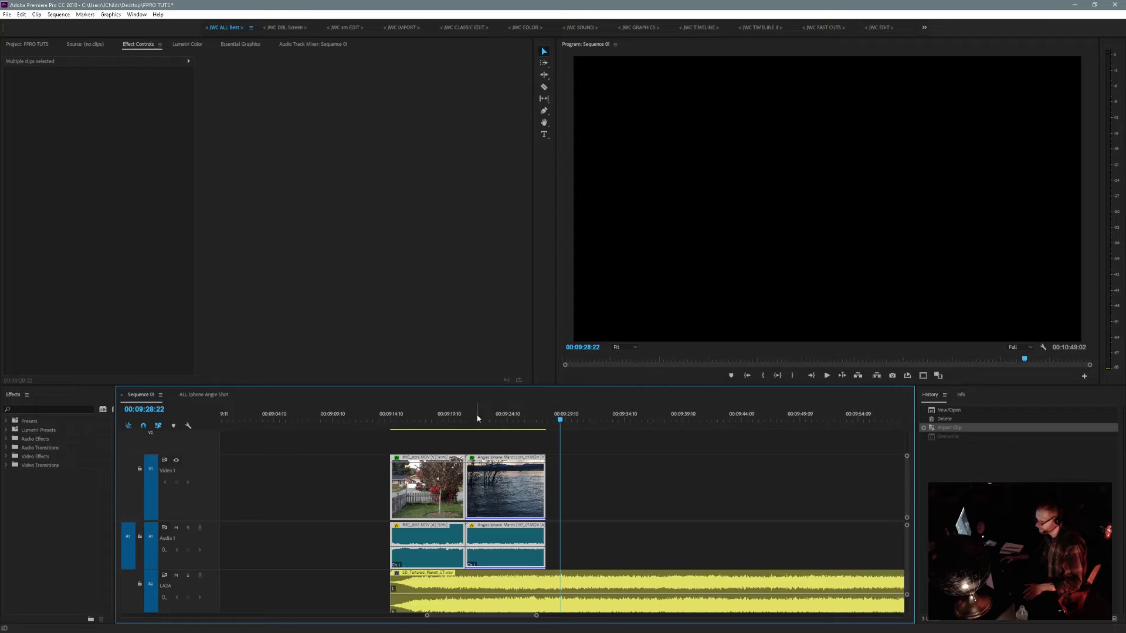
right_click(478, 418)
click(511, 450)
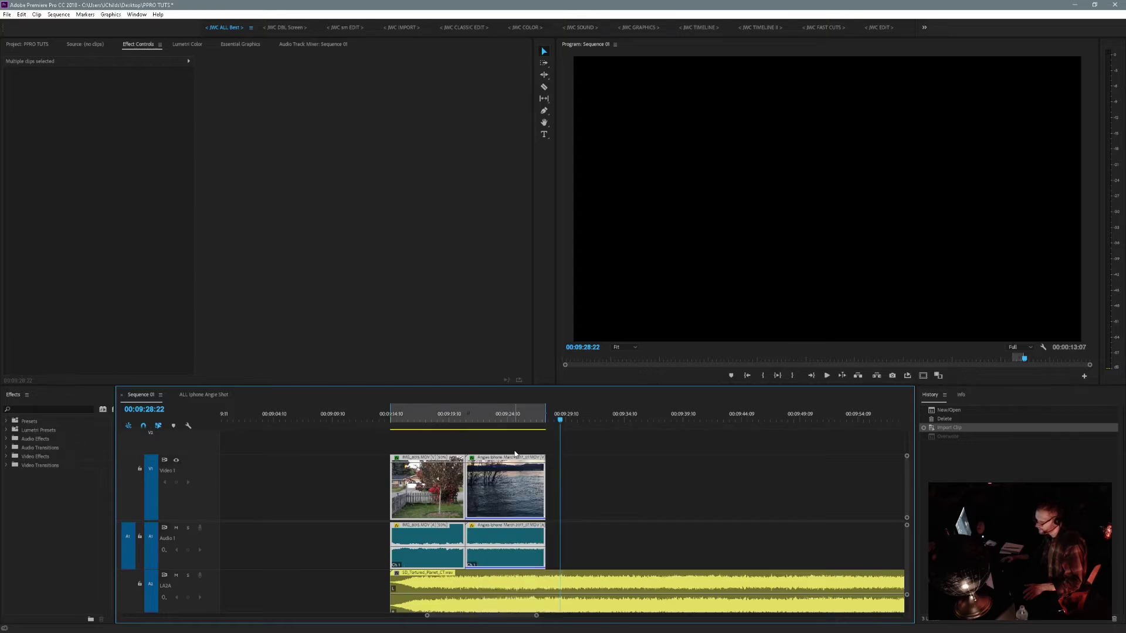
- Enable loop playback in the Program monitor, and view its Button Editor without changing the layout
drag(560, 420, 454, 427)
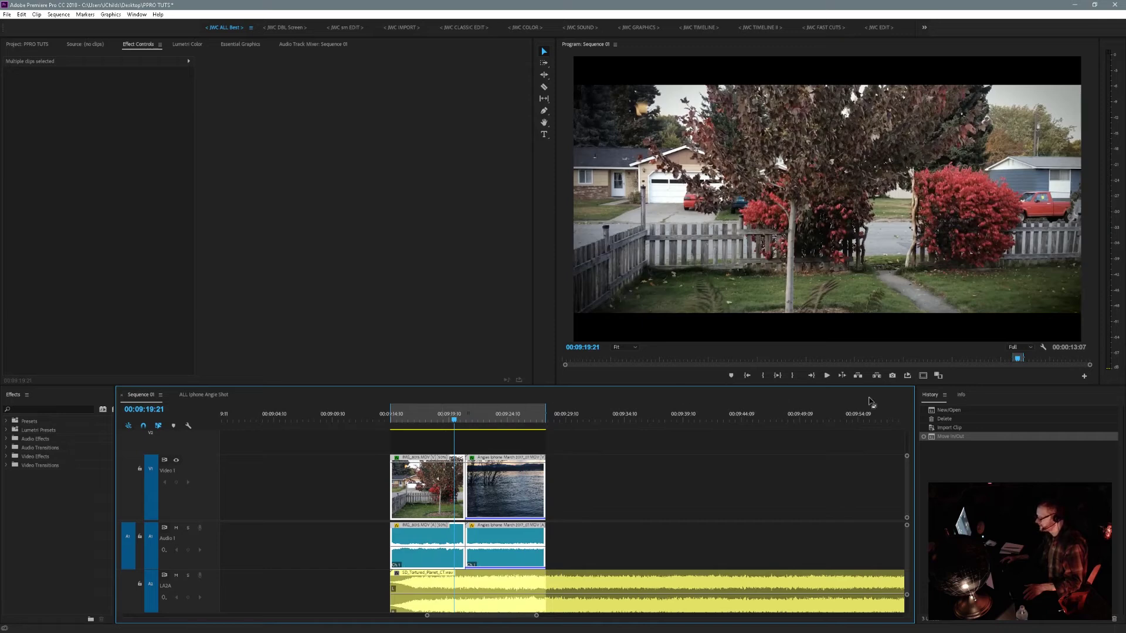
click(908, 377)
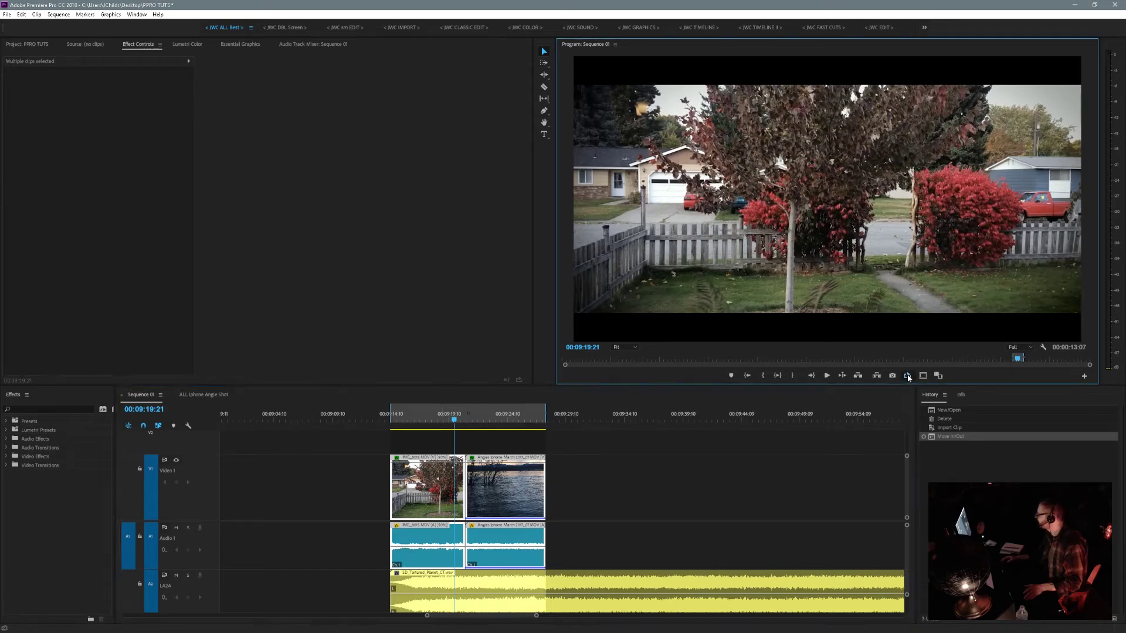
click(1085, 377)
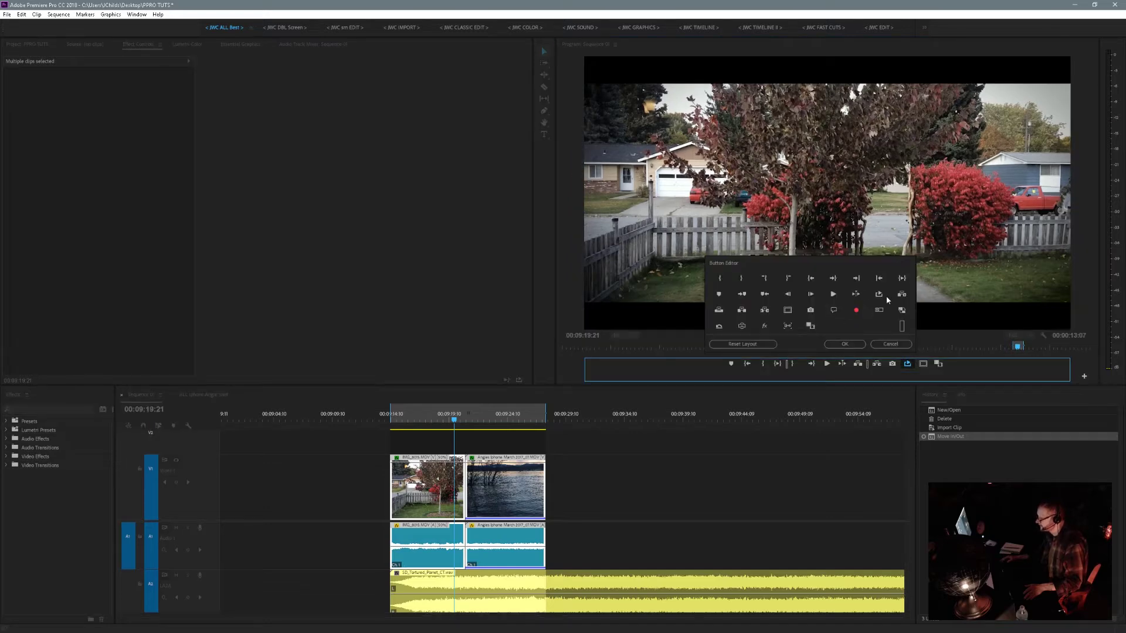
key(Escape)
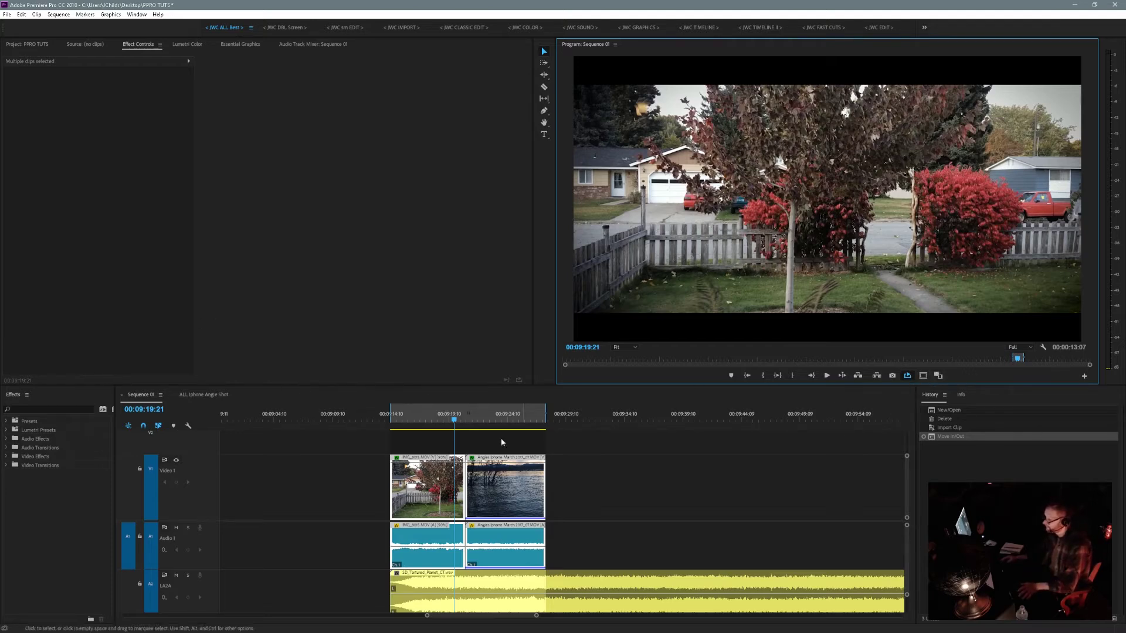
- Play the marked range in a loop and stop playback at 00:09:18:20 in the tree clip
drag(453, 420, 518, 431)
key(space)
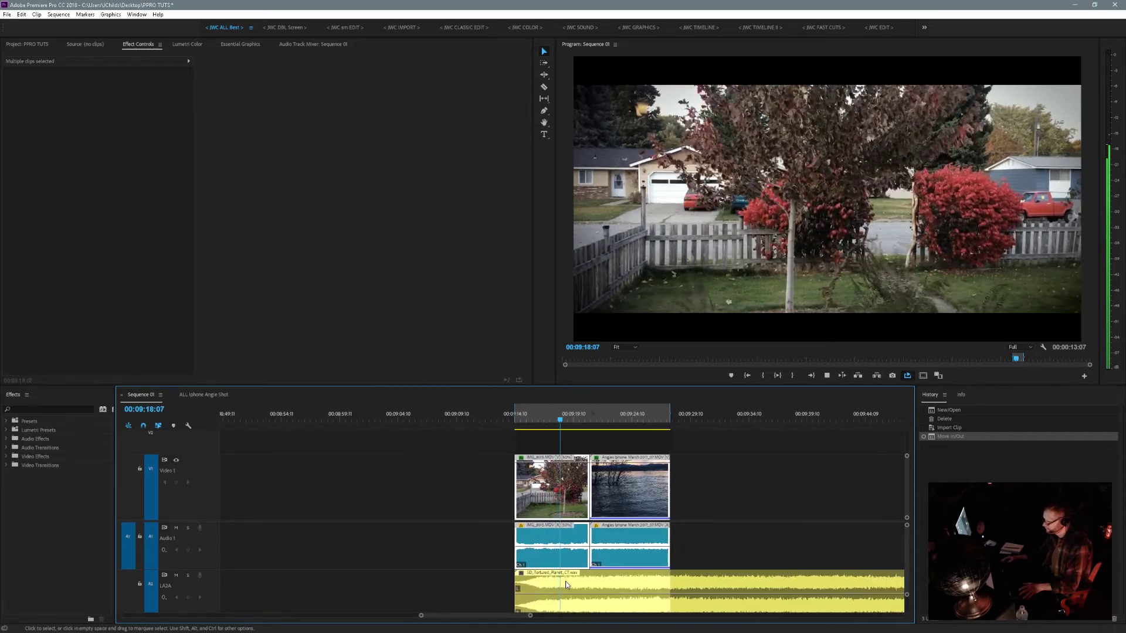
key(space)
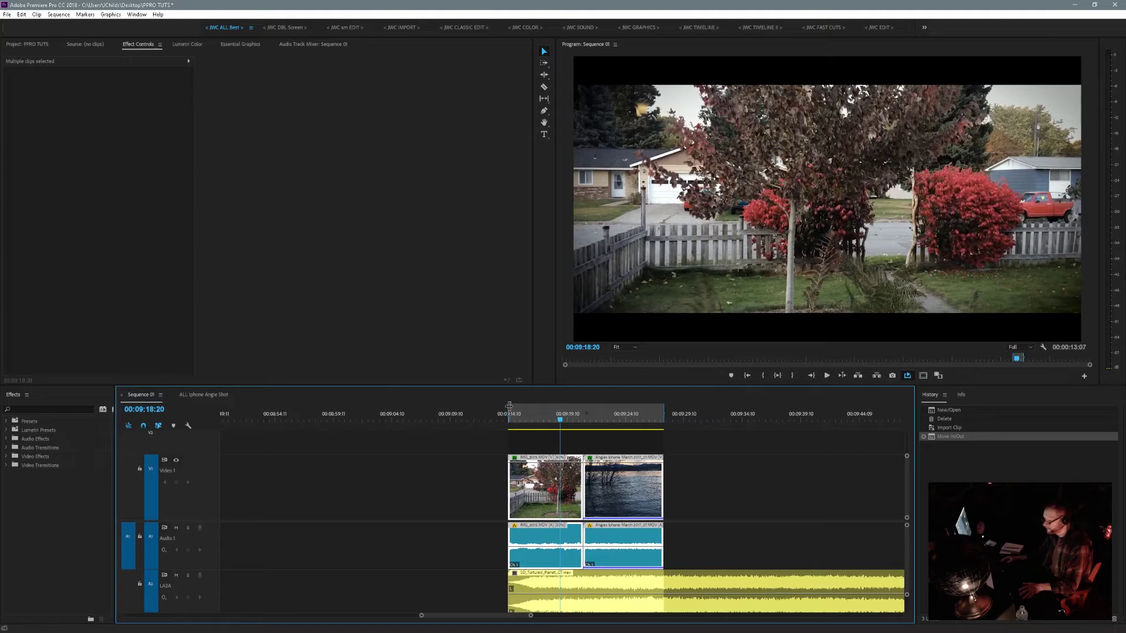
- Shorten the in/out range to 00:00:02:18 so it spans the cut between the tree and lake clips
key(i)
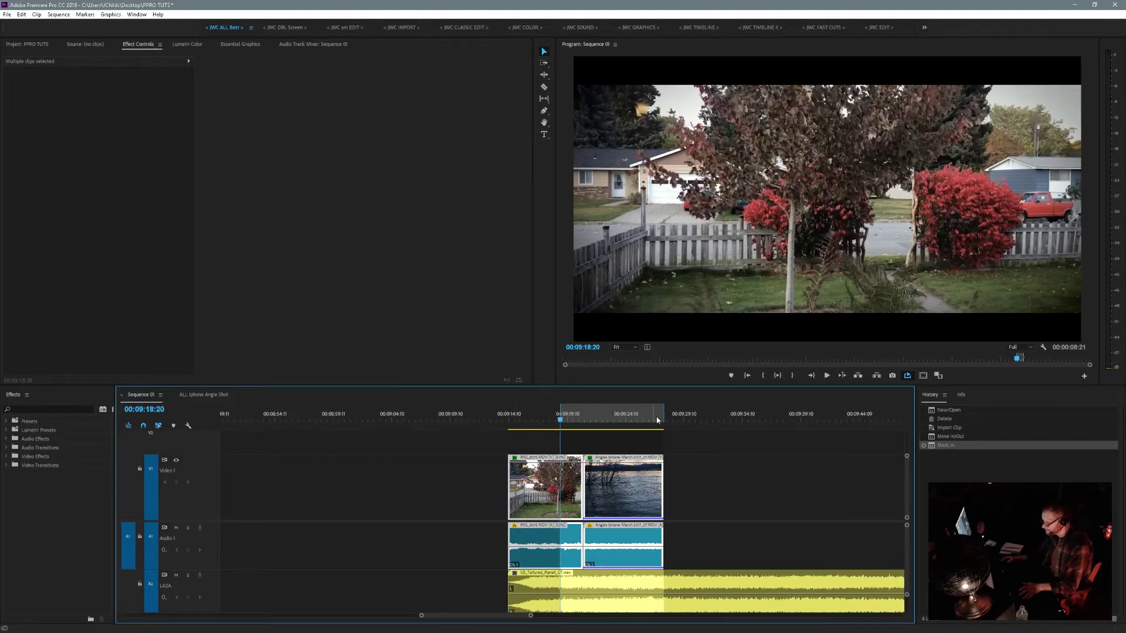
drag(664, 412, 598, 412)
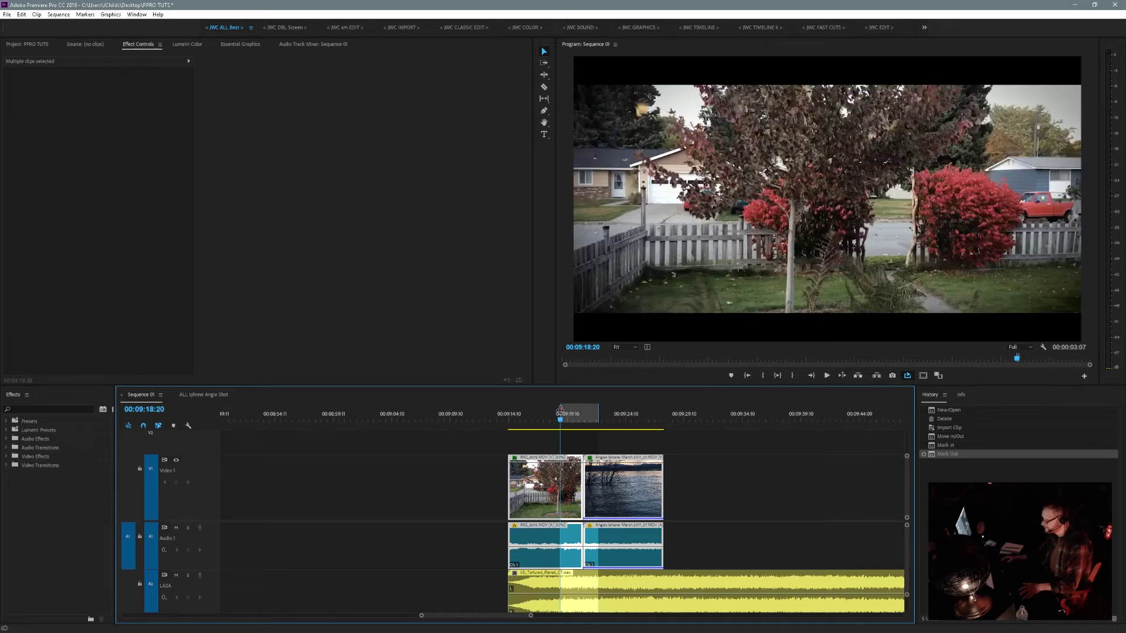
drag(564, 410, 566, 409)
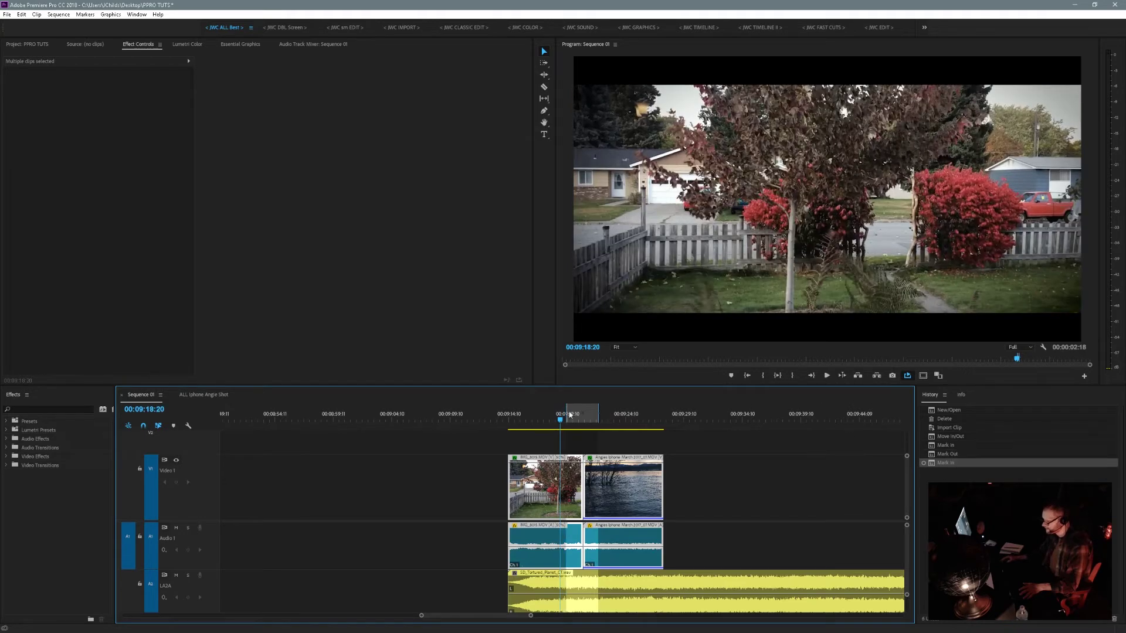
- Play the shortened range in a loop to review the transition between the two clips
click(827, 376)
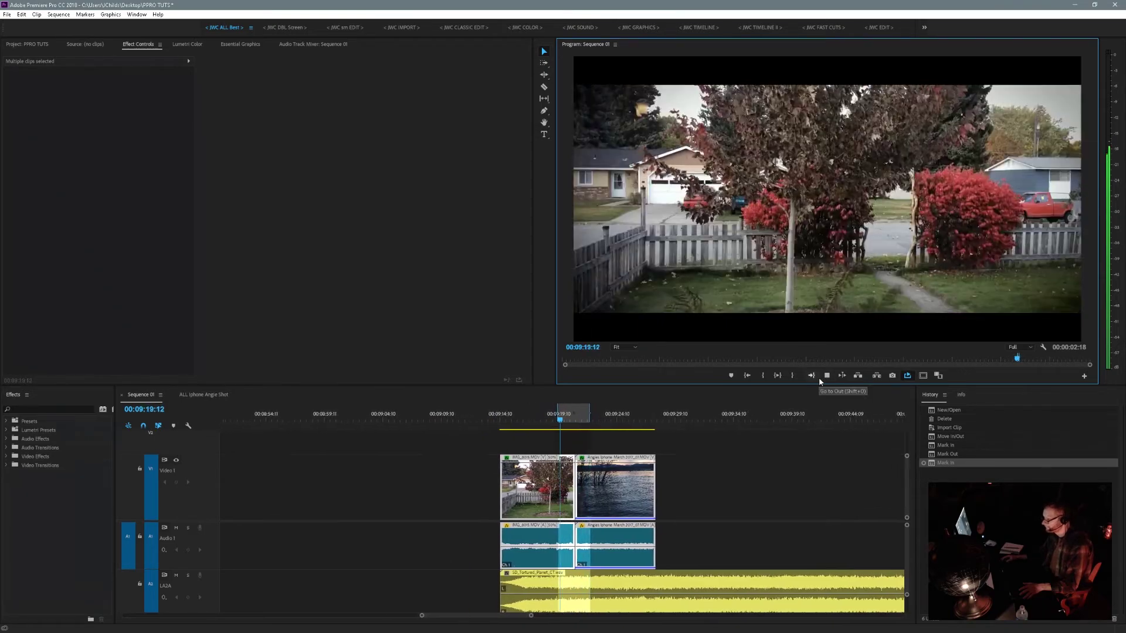
key(space)
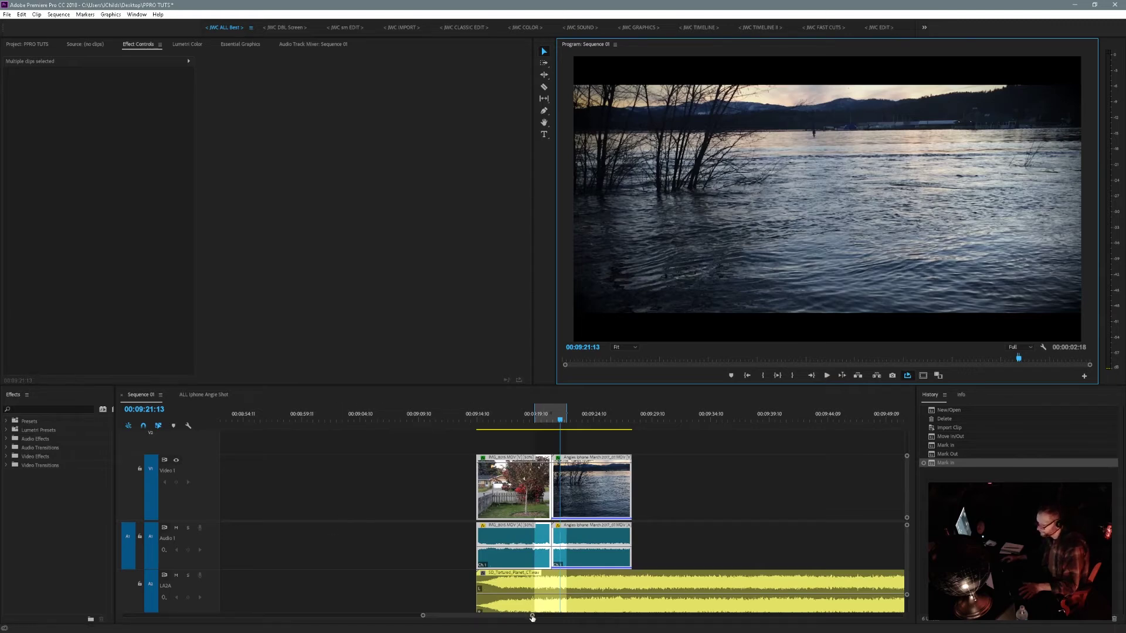
drag(532, 617, 490, 616)
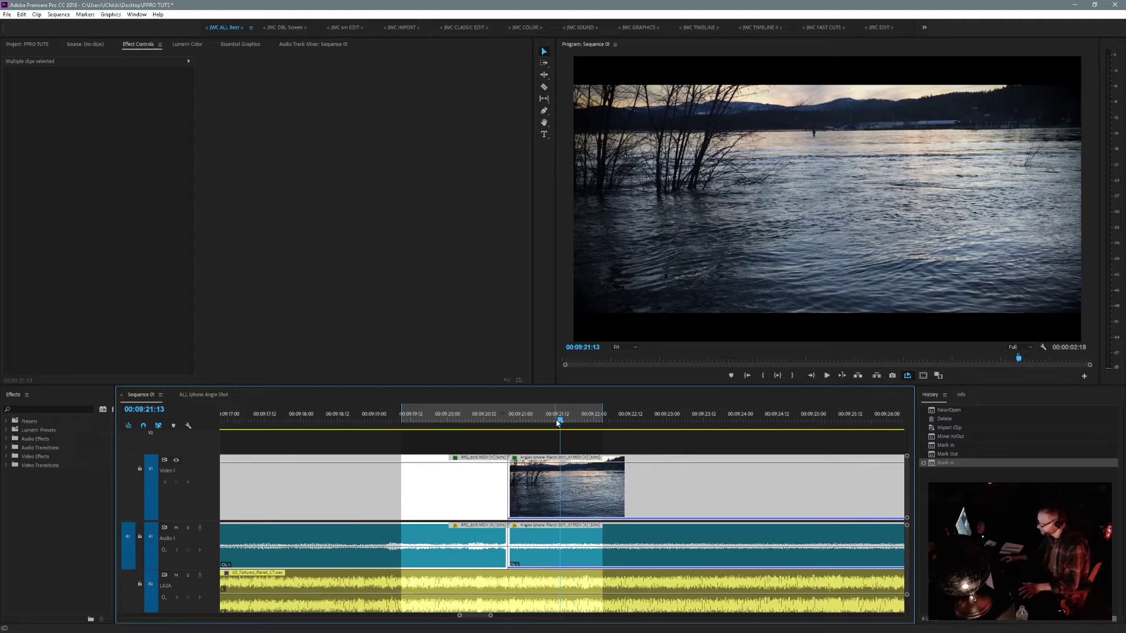
click(828, 377)
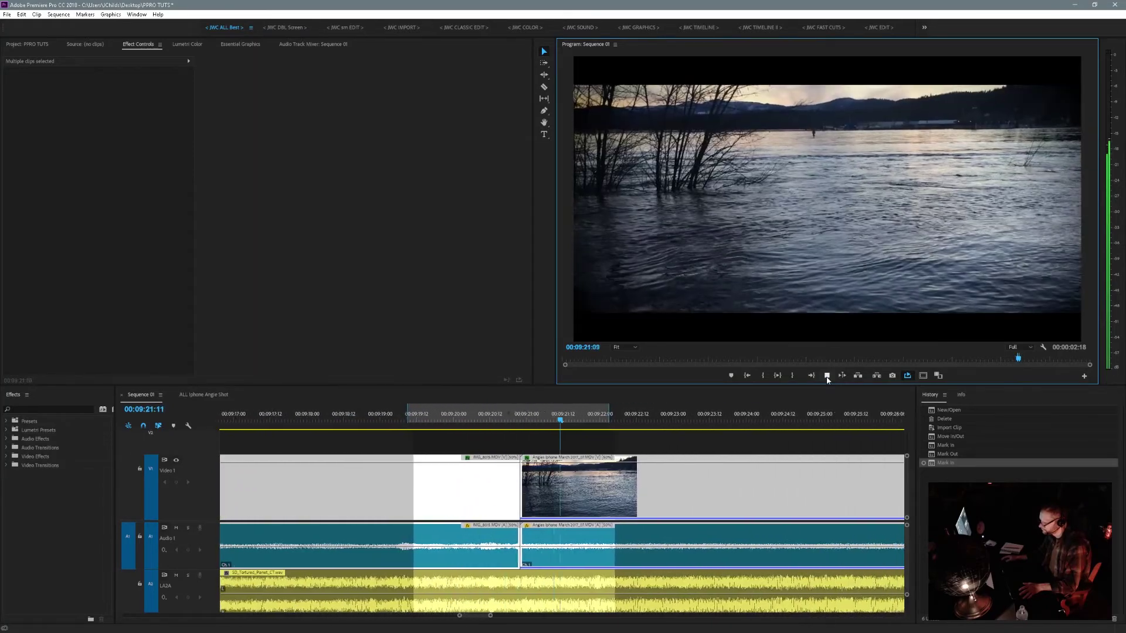
click(827, 377)
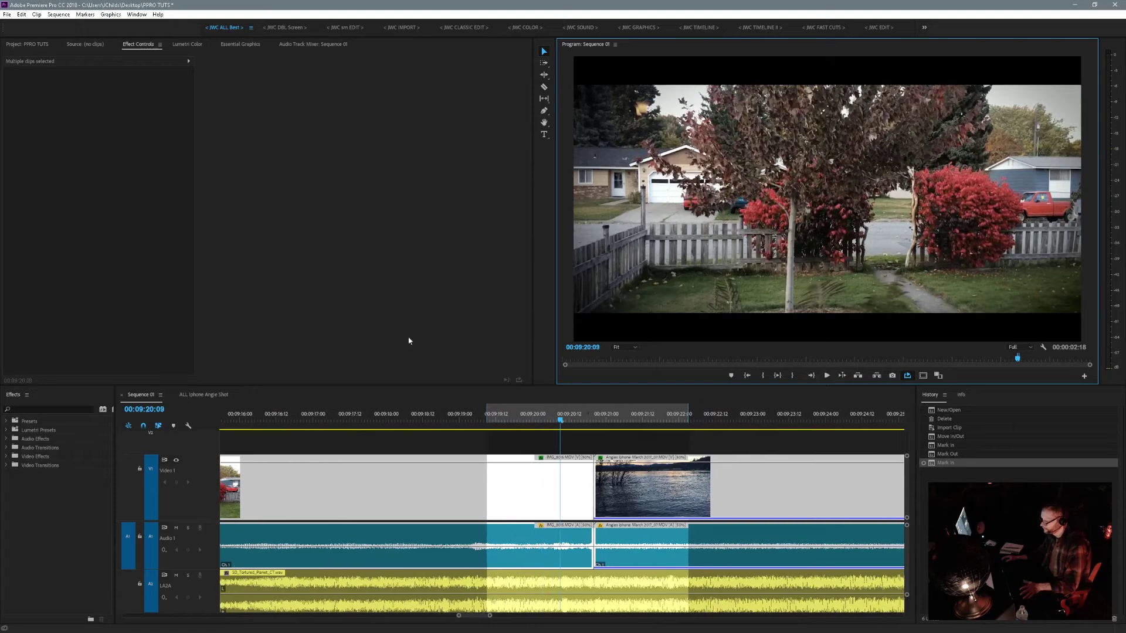
- Set Timeline Playback Auto-Scrolling to Page Scroll in the timeline preferences, and play the marked range before parking the playhead at 00:09:20:16
click(21, 15)
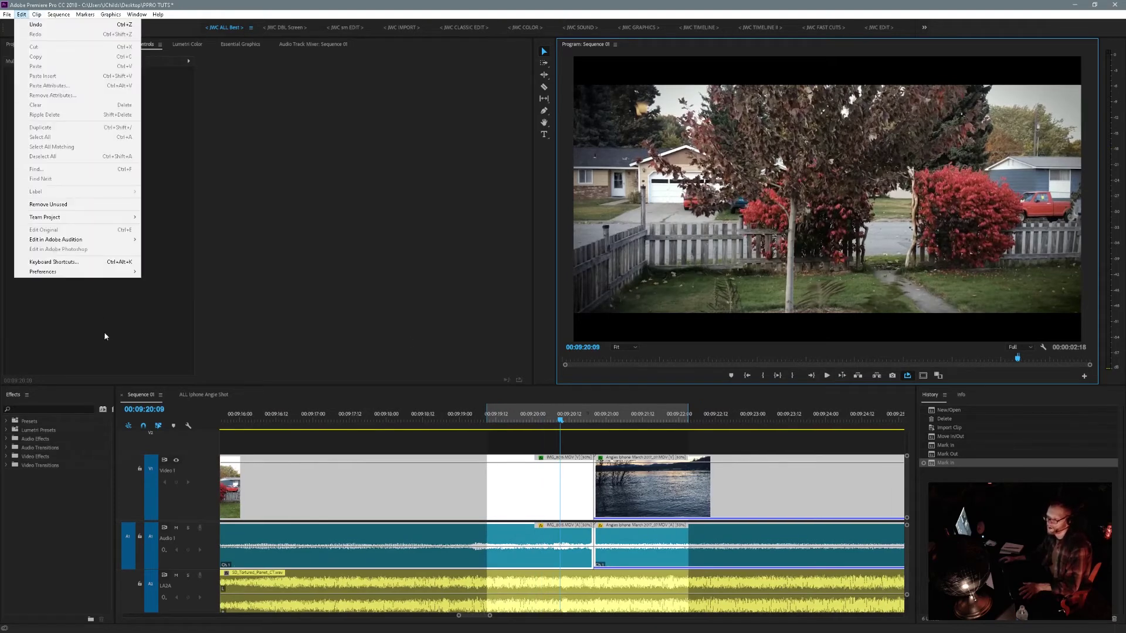
mouse_move(120, 276)
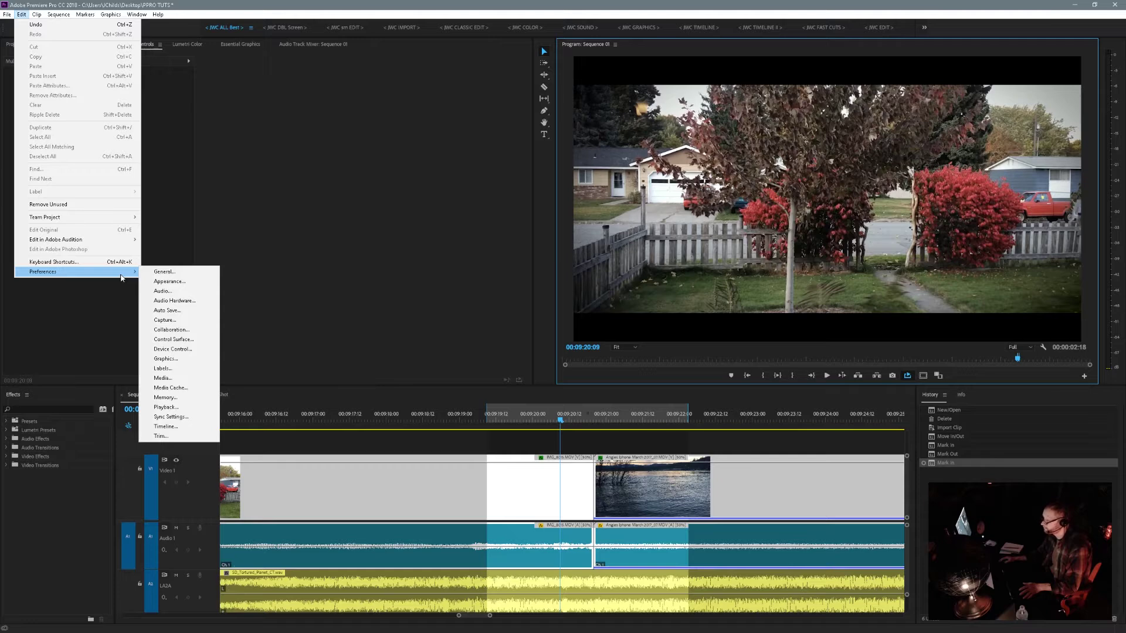
click(179, 427)
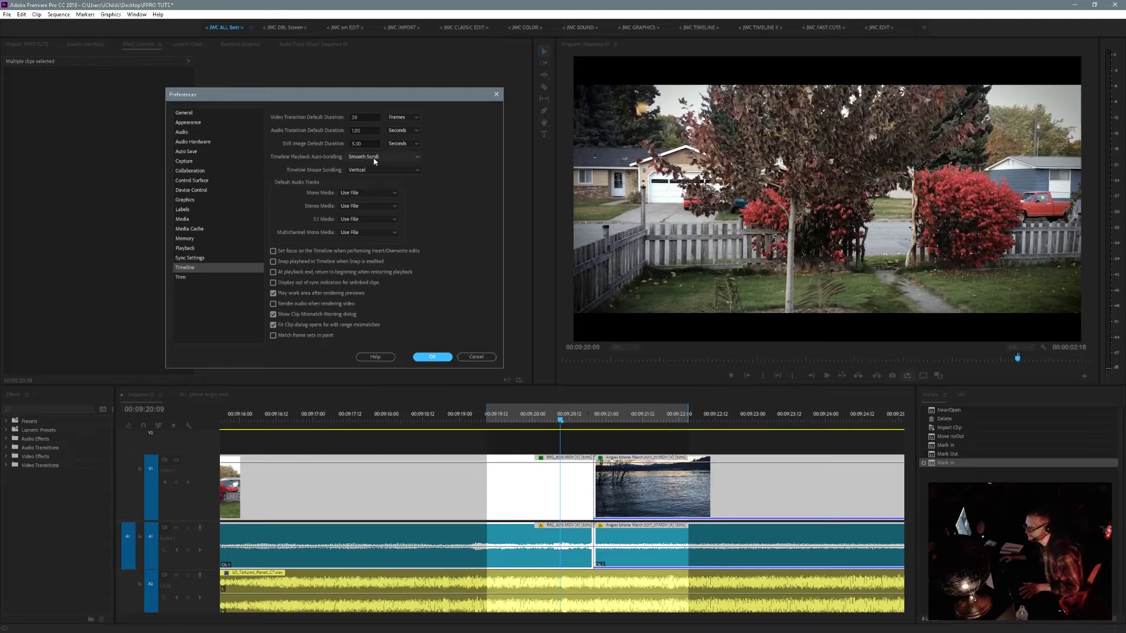
click(418, 158)
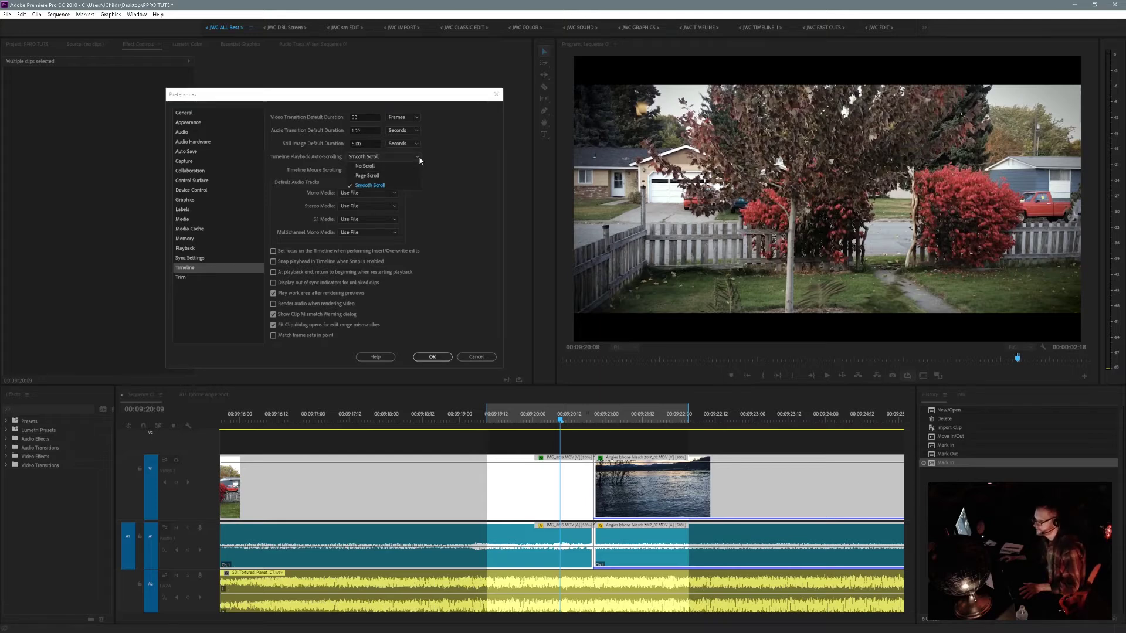
click(385, 174)
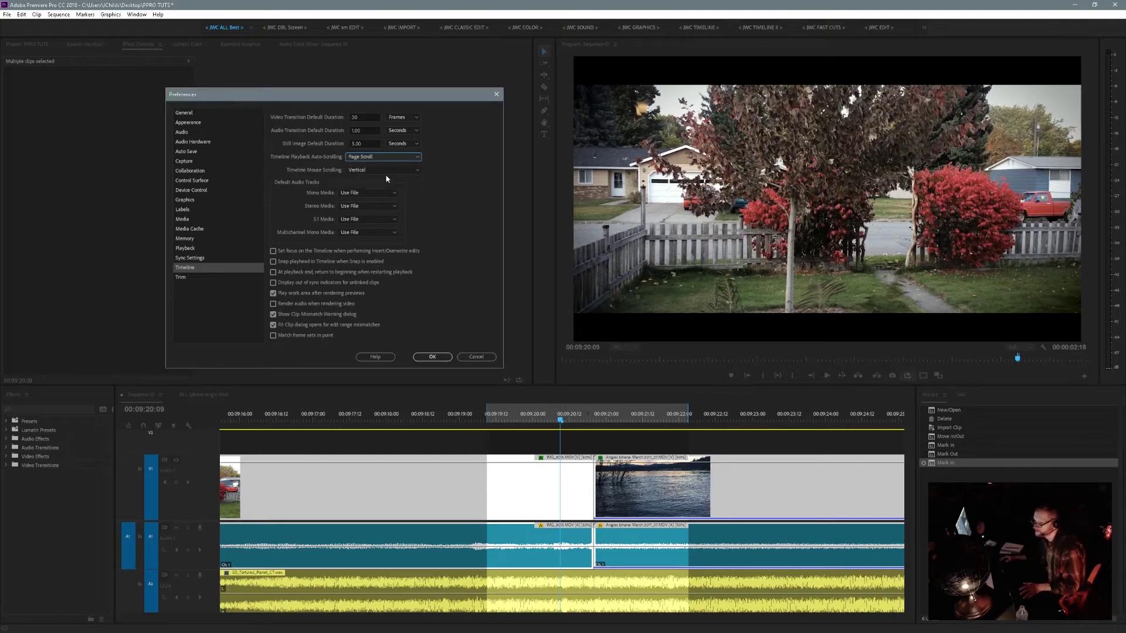
click(417, 358)
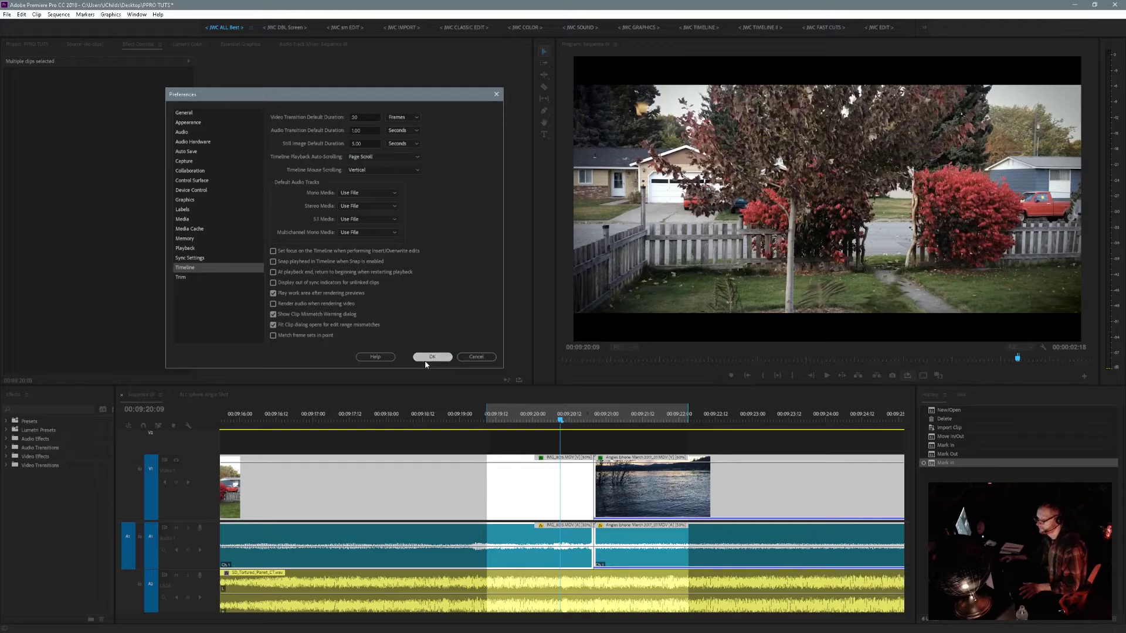
click(828, 377)
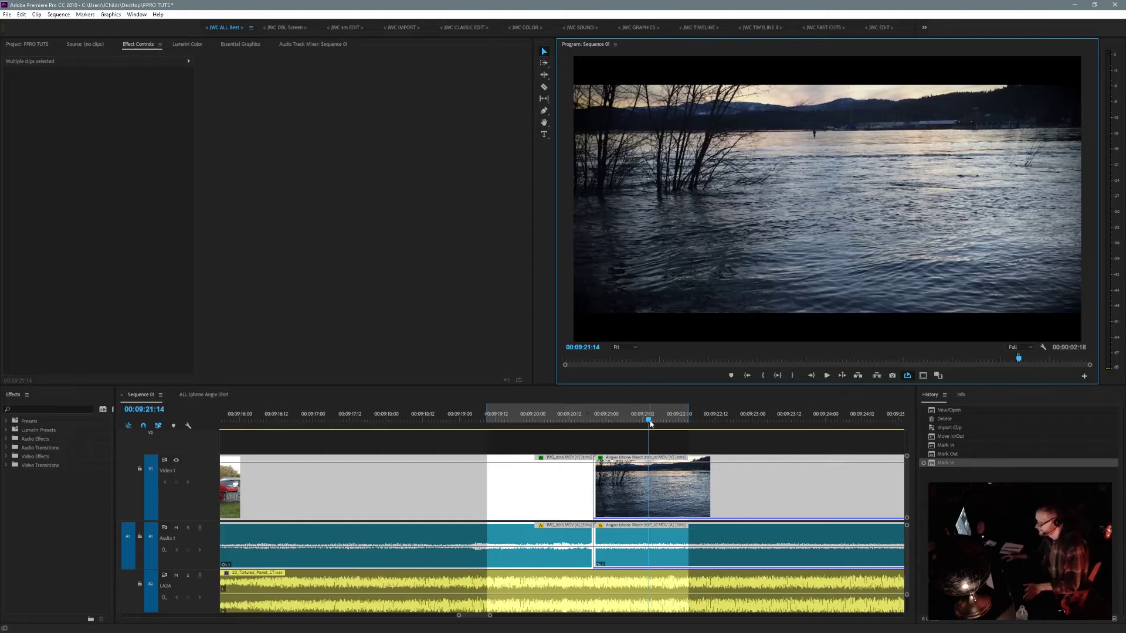
drag(650, 423, 581, 451)
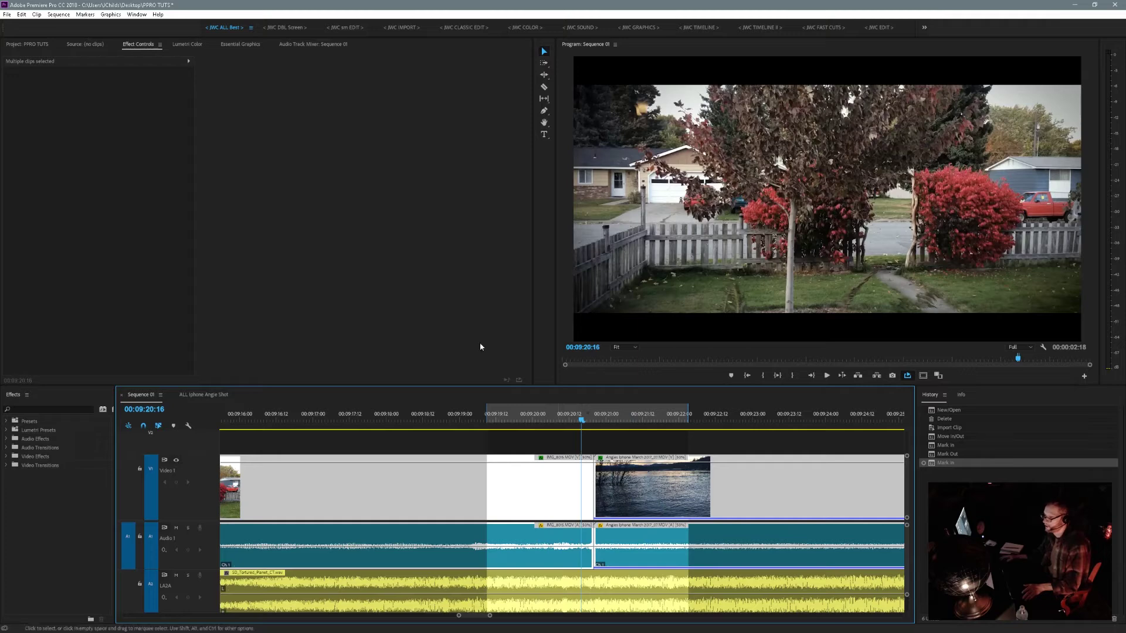
- Review the timeline preferences, switching the option for returning to the beginning when restarting playback on and back off
click(22, 15)
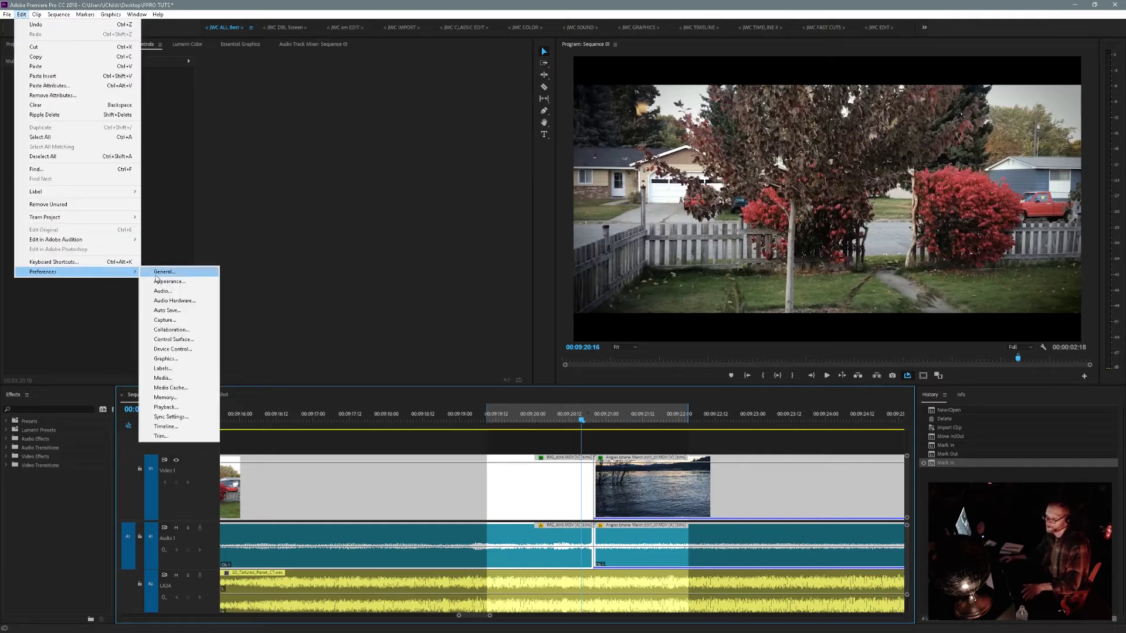
click(163, 430)
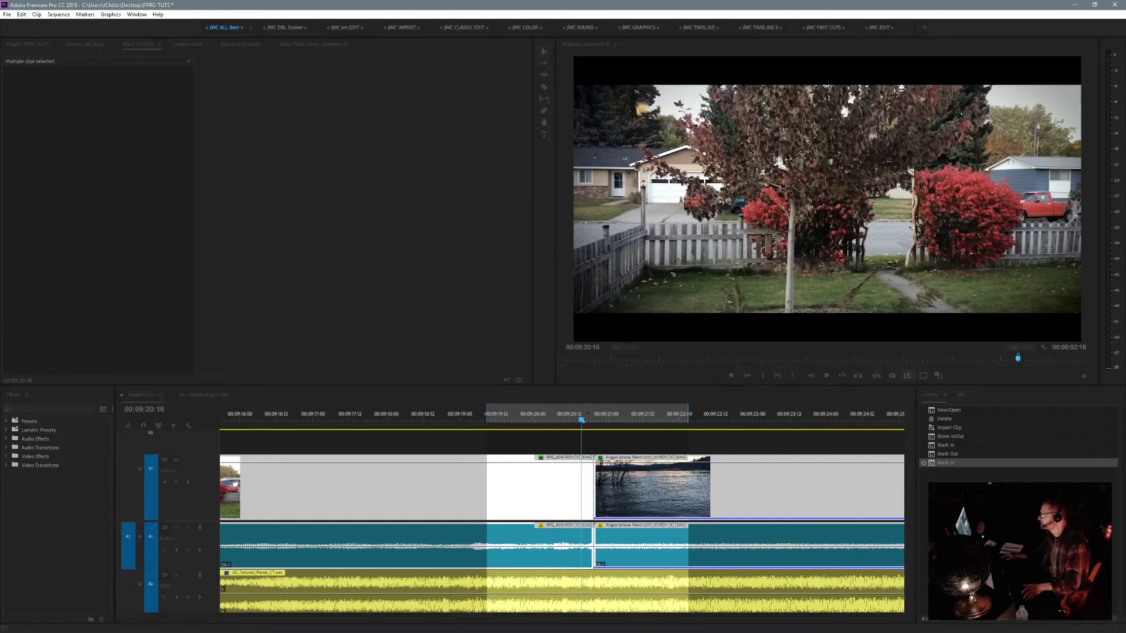
drag(1125, 233, 293, 235)
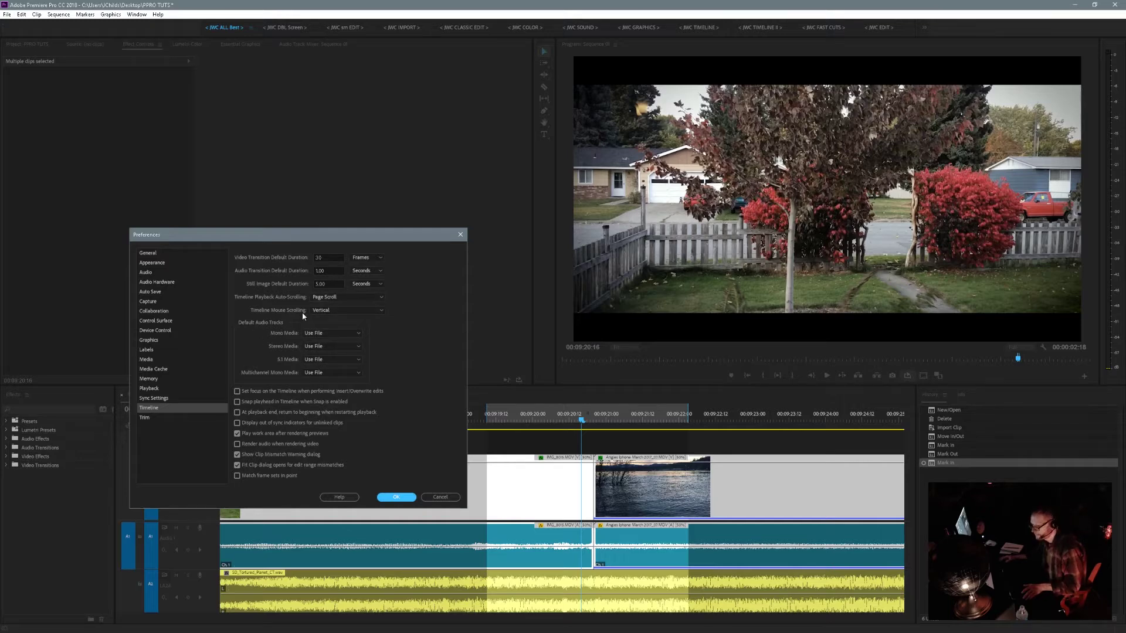
click(238, 413)
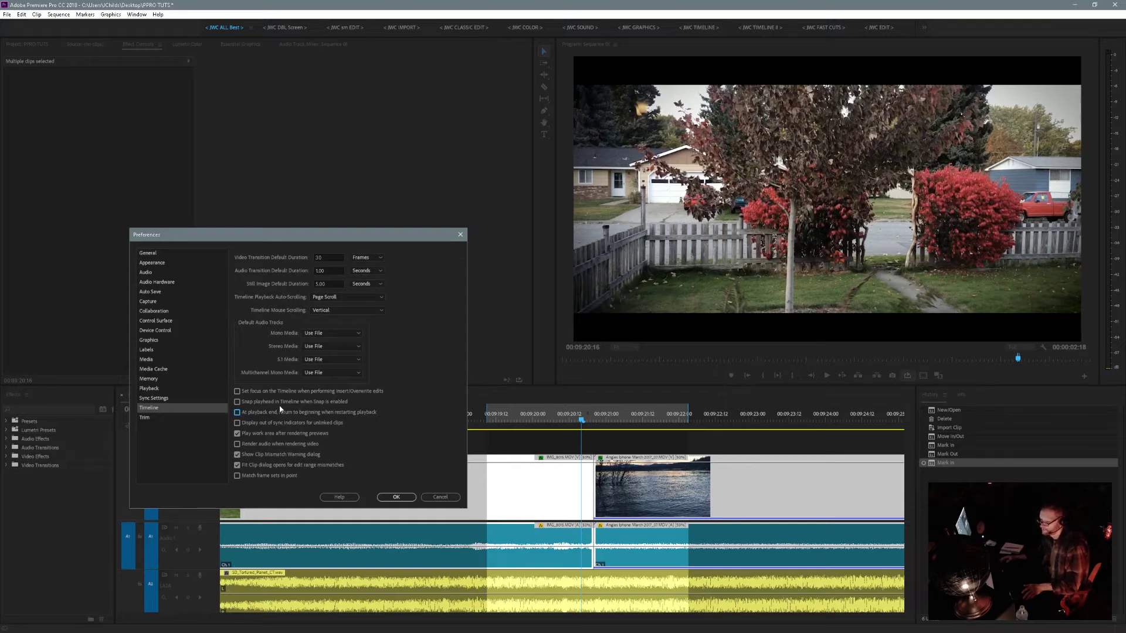
click(238, 413)
click(396, 498)
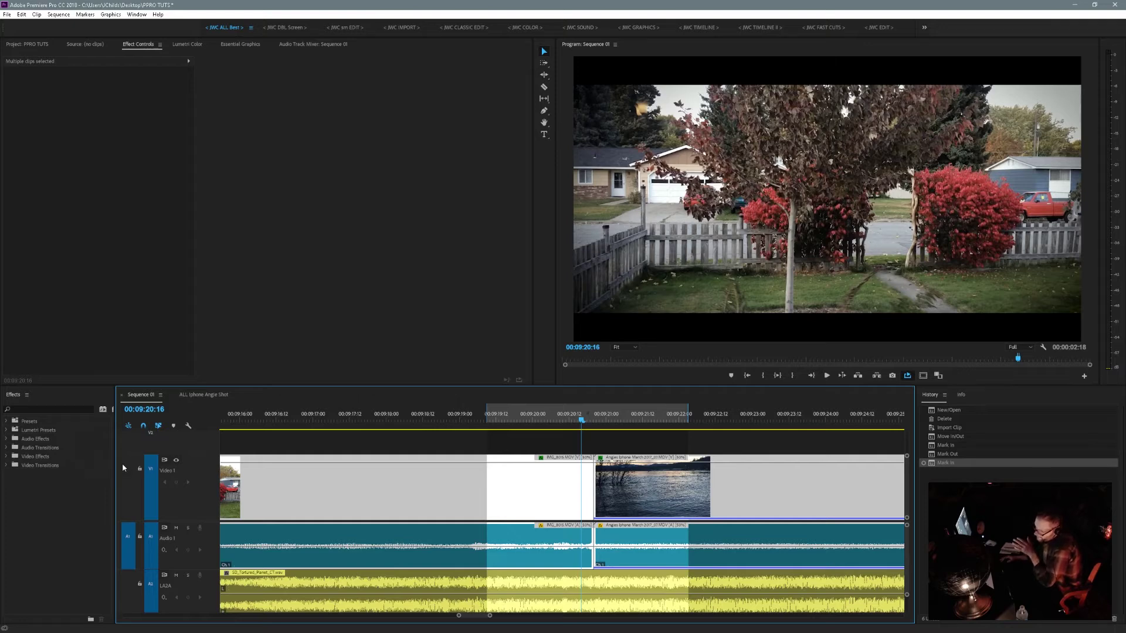
- Add opacity keyframes around the cut so the tree clip fades to black and the lake clip fades in from black
drag(115, 454, 110, 454)
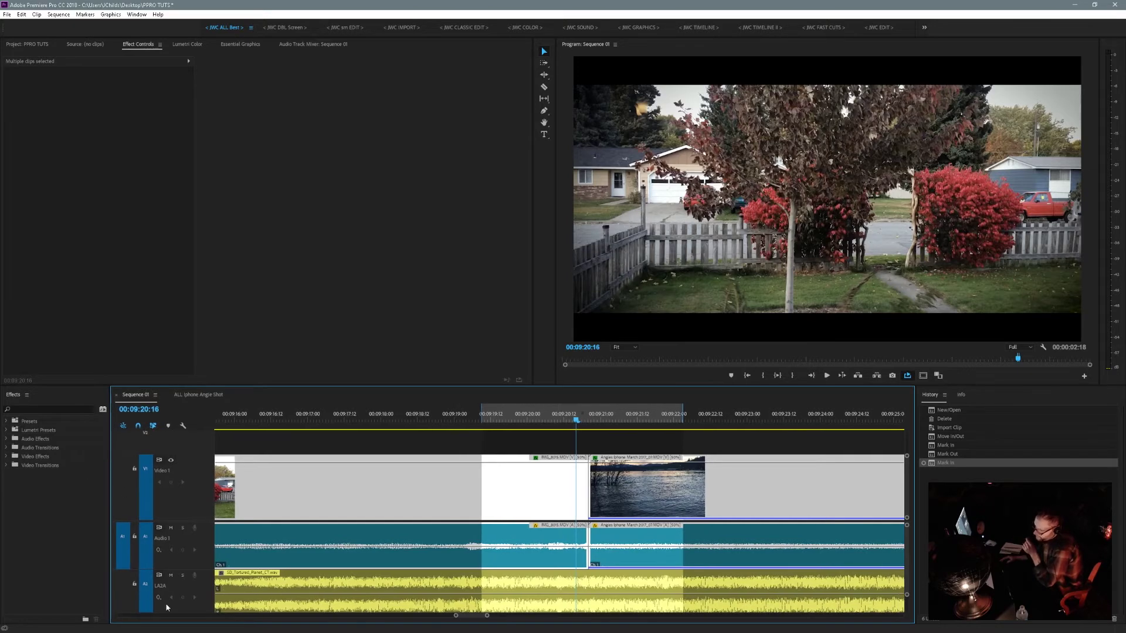
ctrl+click(569, 463)
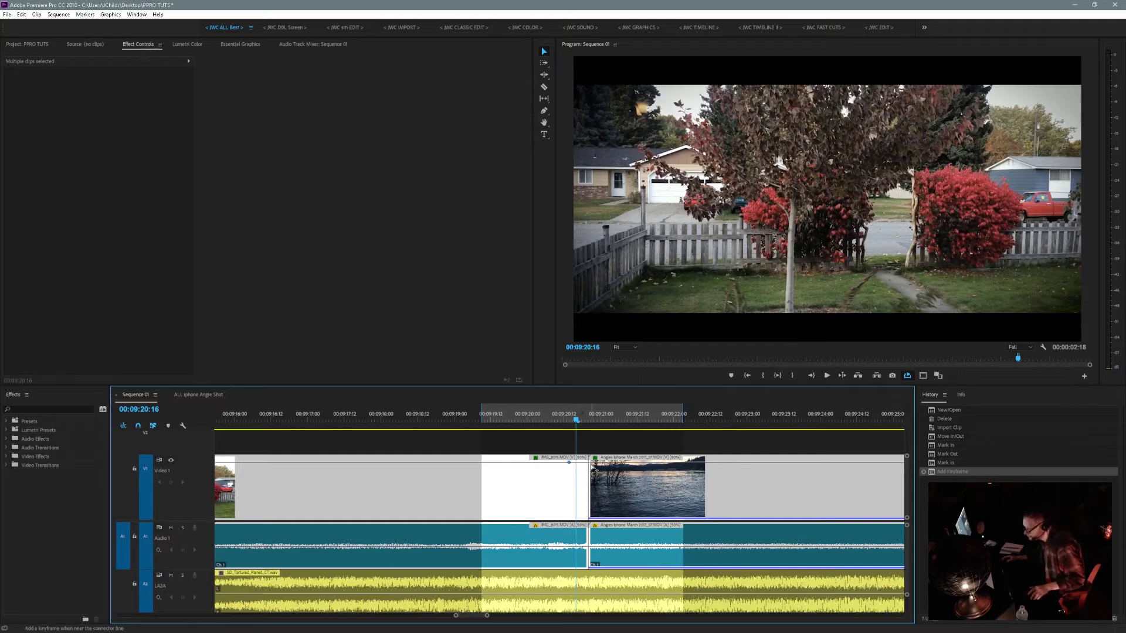
ctrl+click(586, 462)
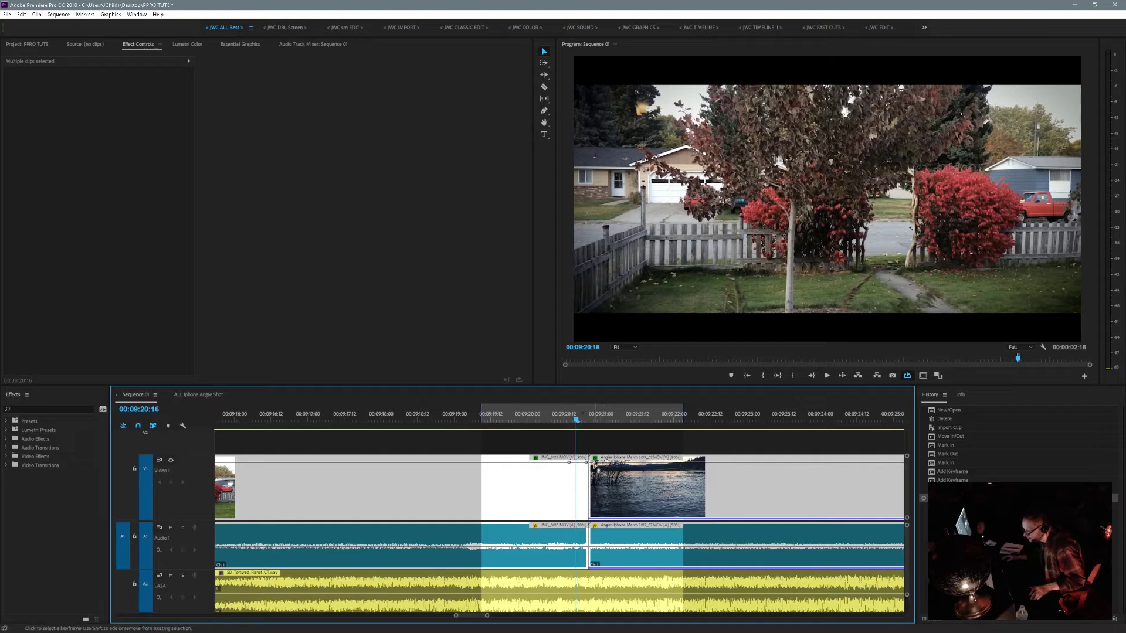
drag(594, 464, 591, 518)
drag(586, 464, 588, 518)
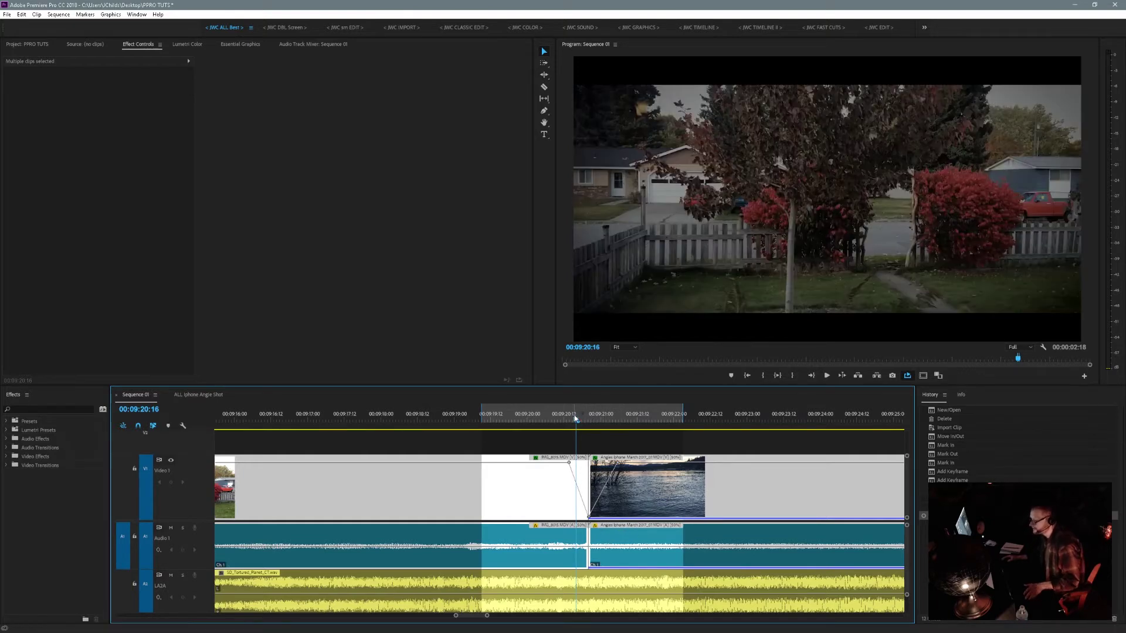
- Play the marked range from before the cut to review the opacity fade, stopping at 00:09:22:01
drag(575, 418, 531, 426)
key(space)
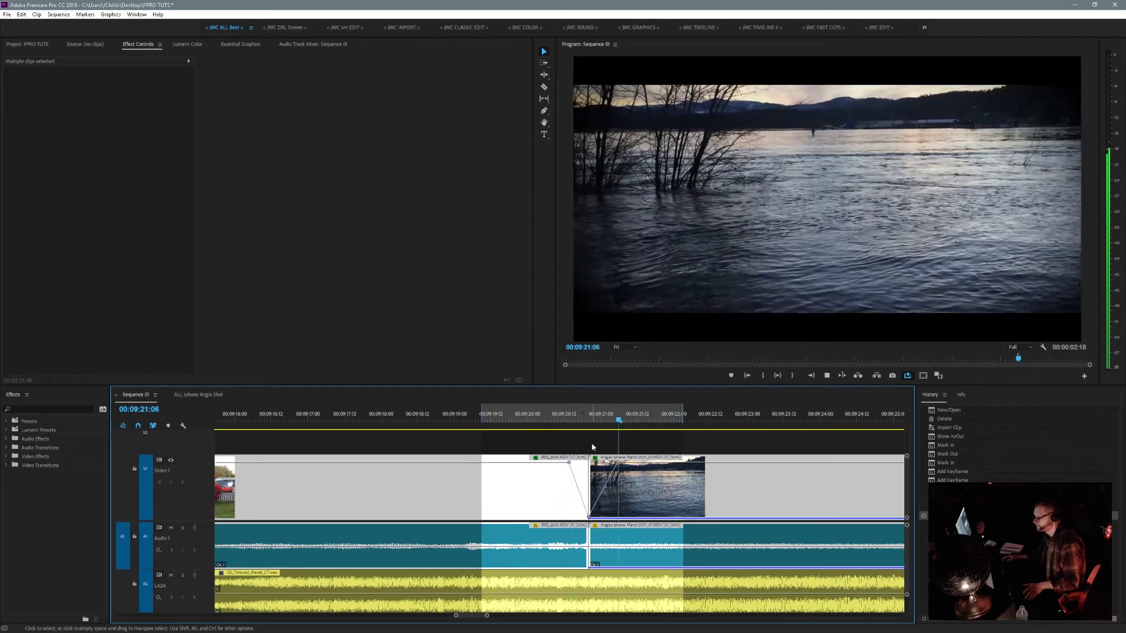
key(space)
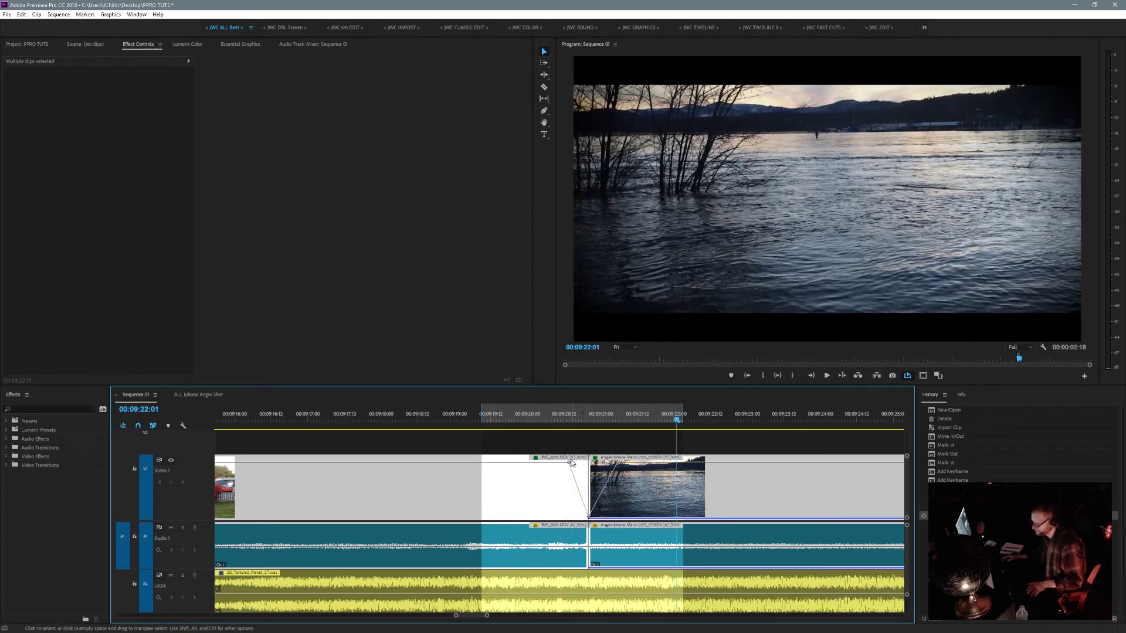
- Undo all the opacity keyframes on the tree and lake clips
key(ctrl+z)
key(ctrl+z)
key(ctrl+z)
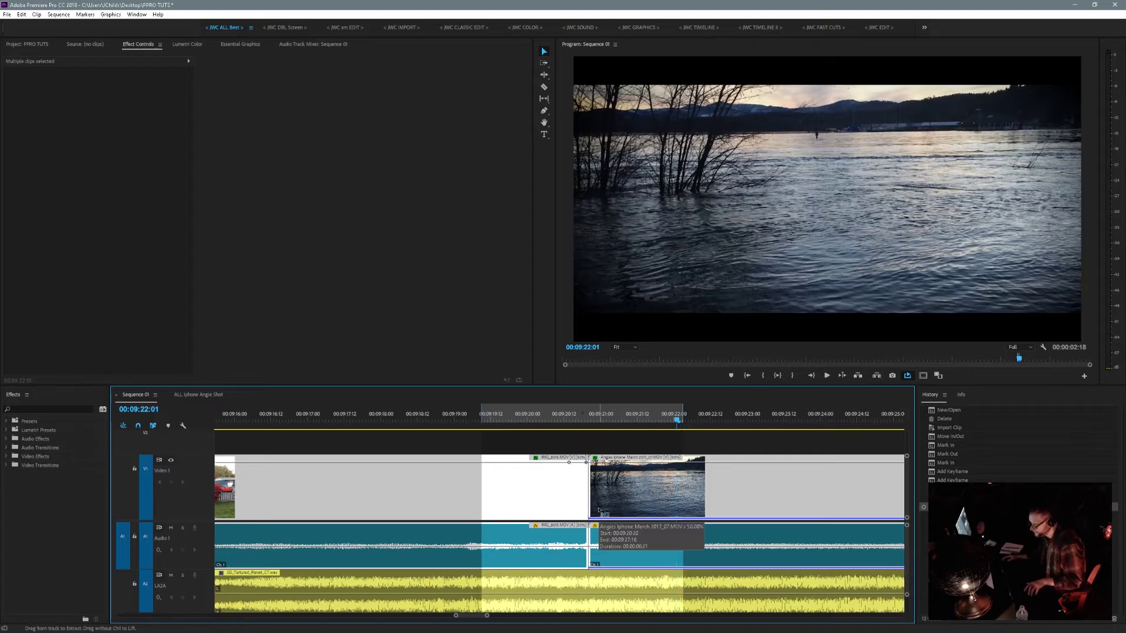
key(ctrl+z)
key(ctrl+z)
key(ctrl+z)
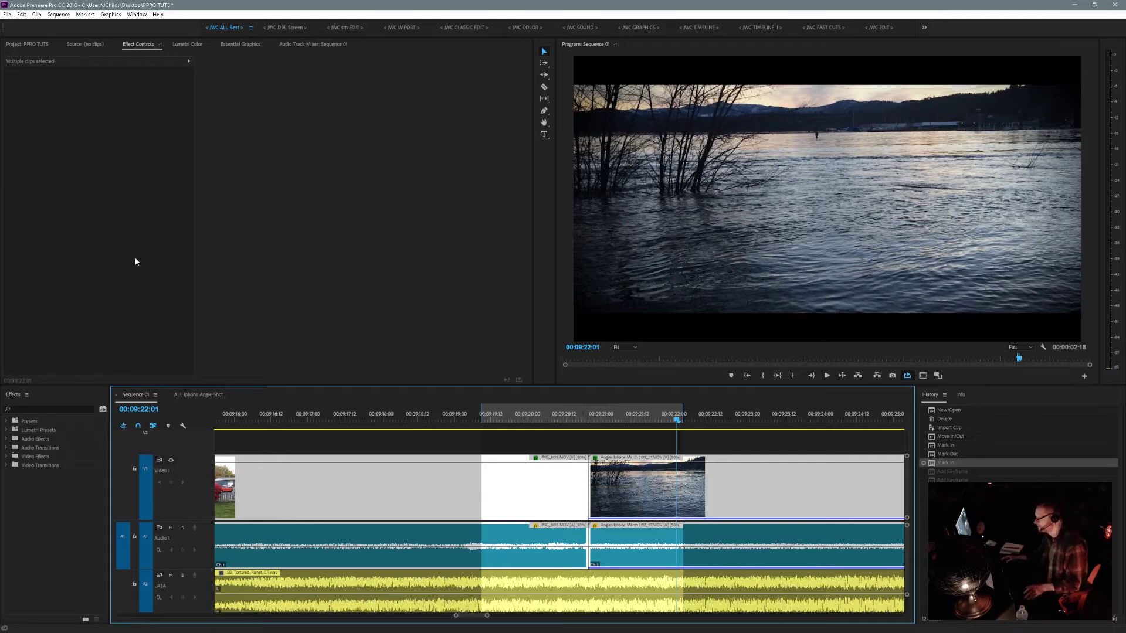
right_click(538, 462)
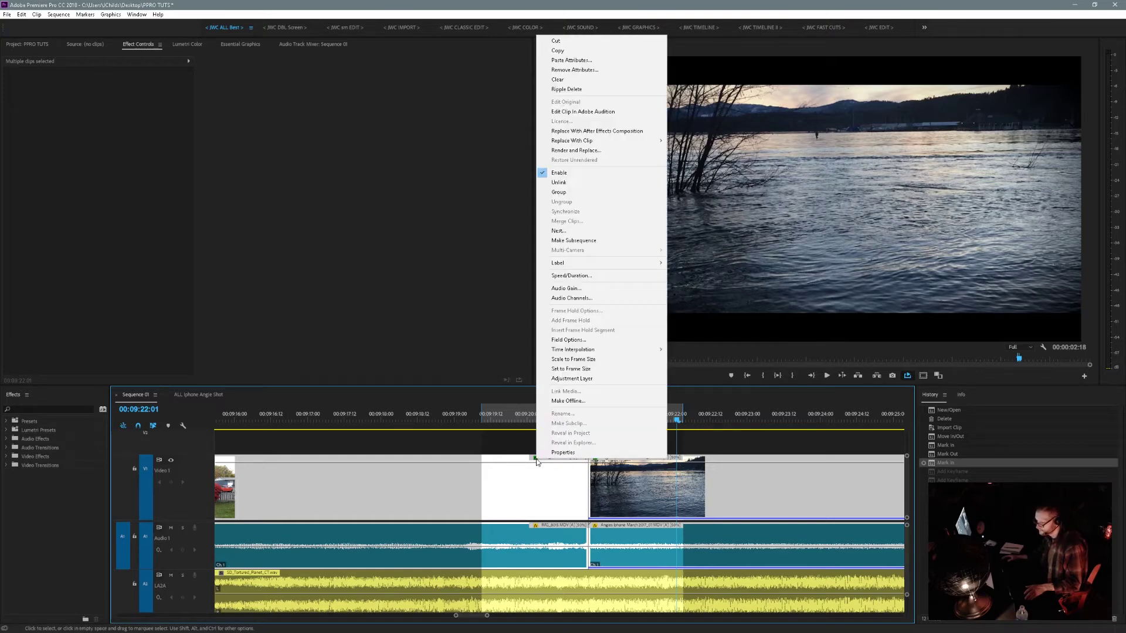
click(536, 461)
right_click(535, 459)
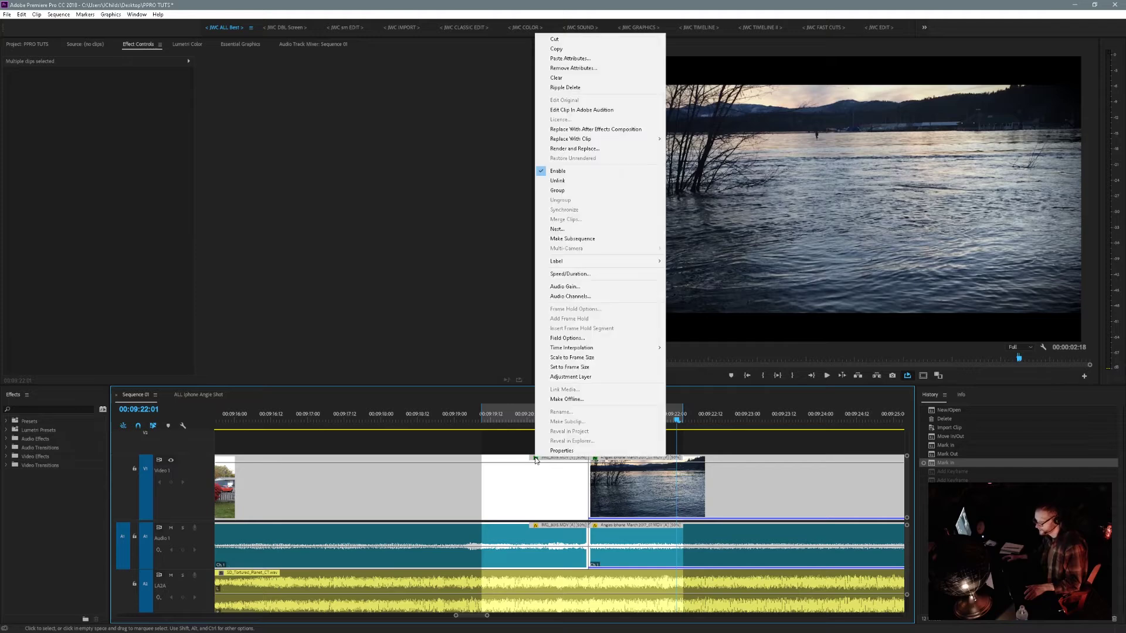
click(539, 488)
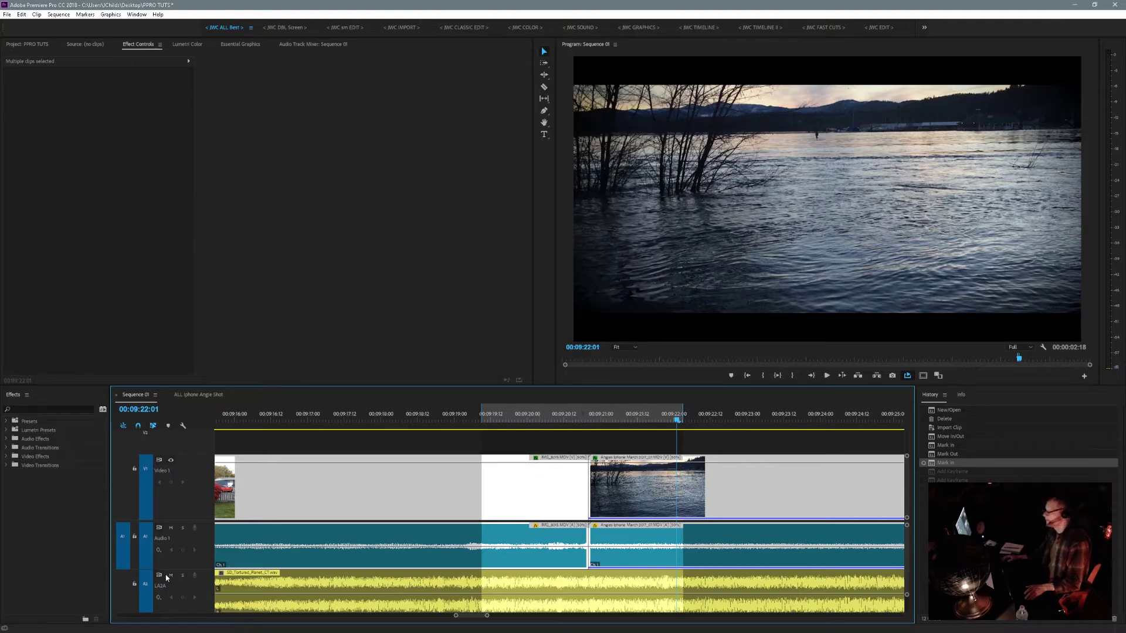
- Locate Cross Dissolve among the Dissolve video transitions, and park the playhead at 00:09:20:19, just before the cut
click(7, 467)
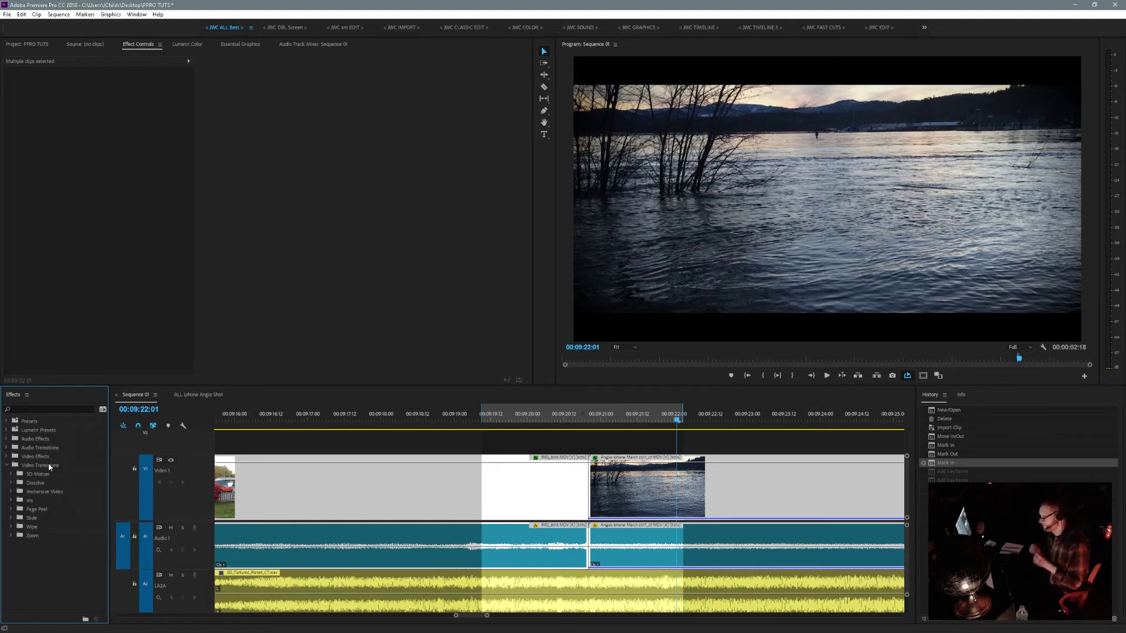
click(11, 482)
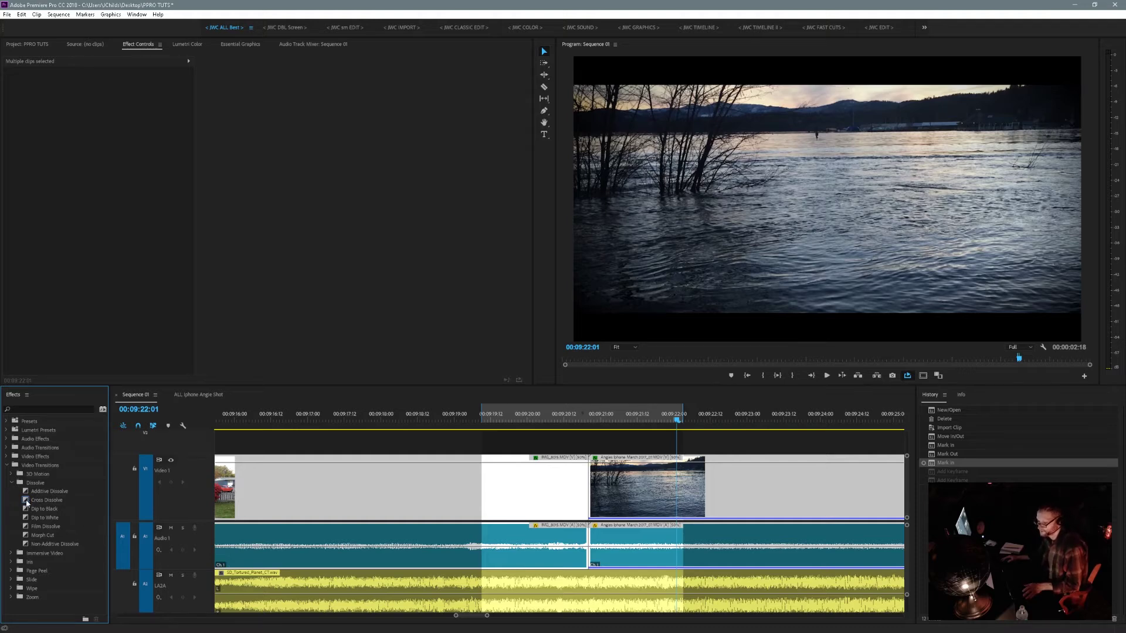
click(26, 504)
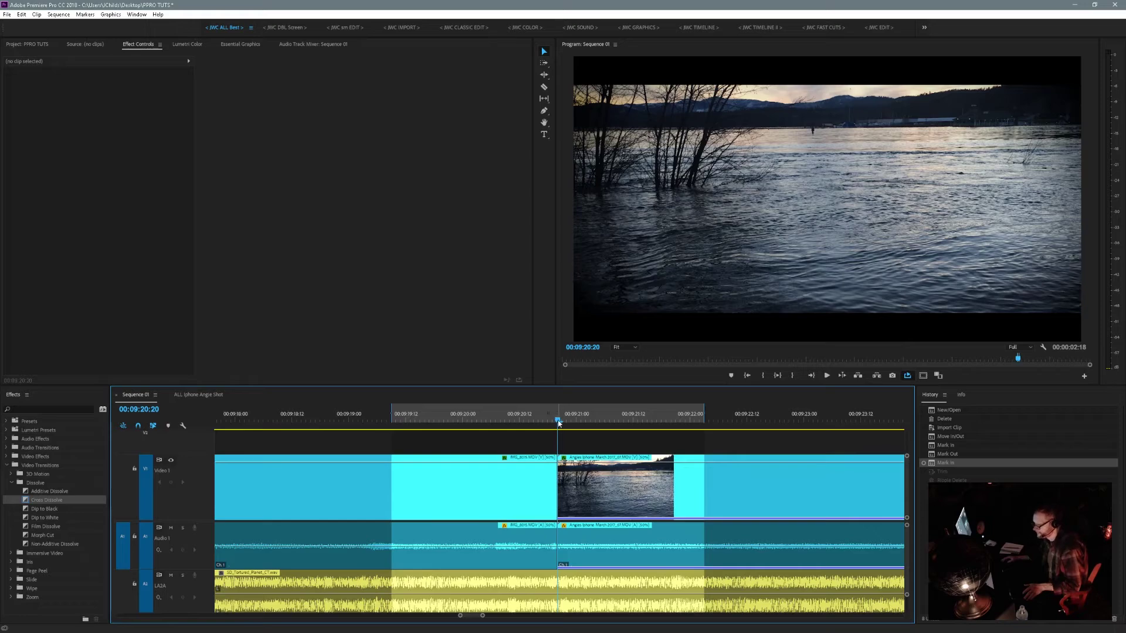
drag(559, 422, 554, 425)
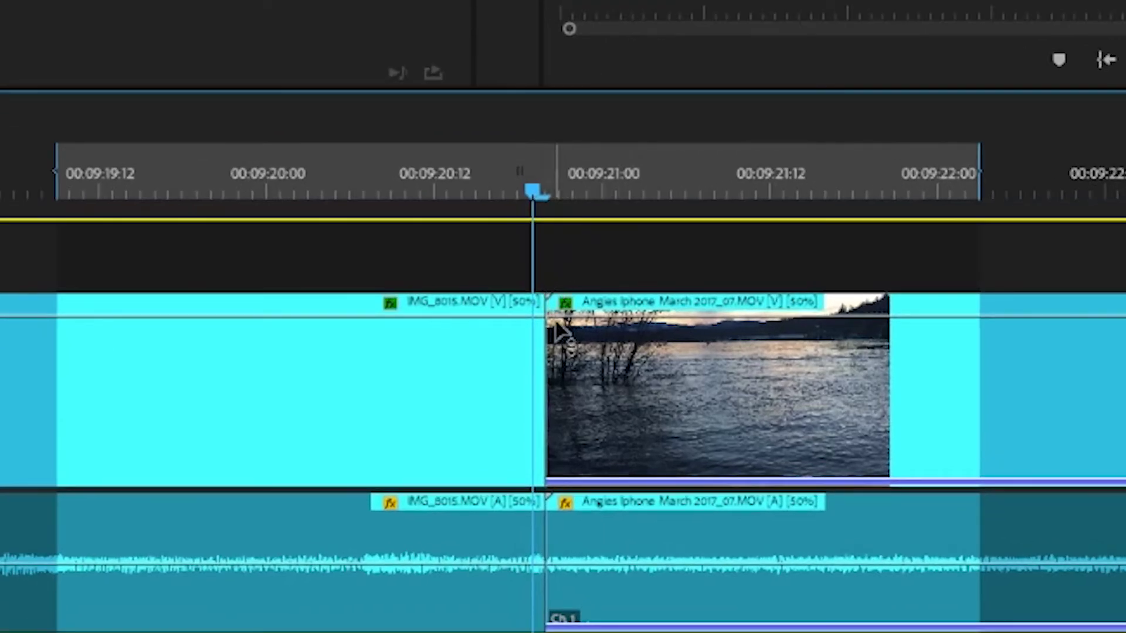
- Trim the start of the lake clip inward to open a gap, and extend it back to the cut
click(556, 302)
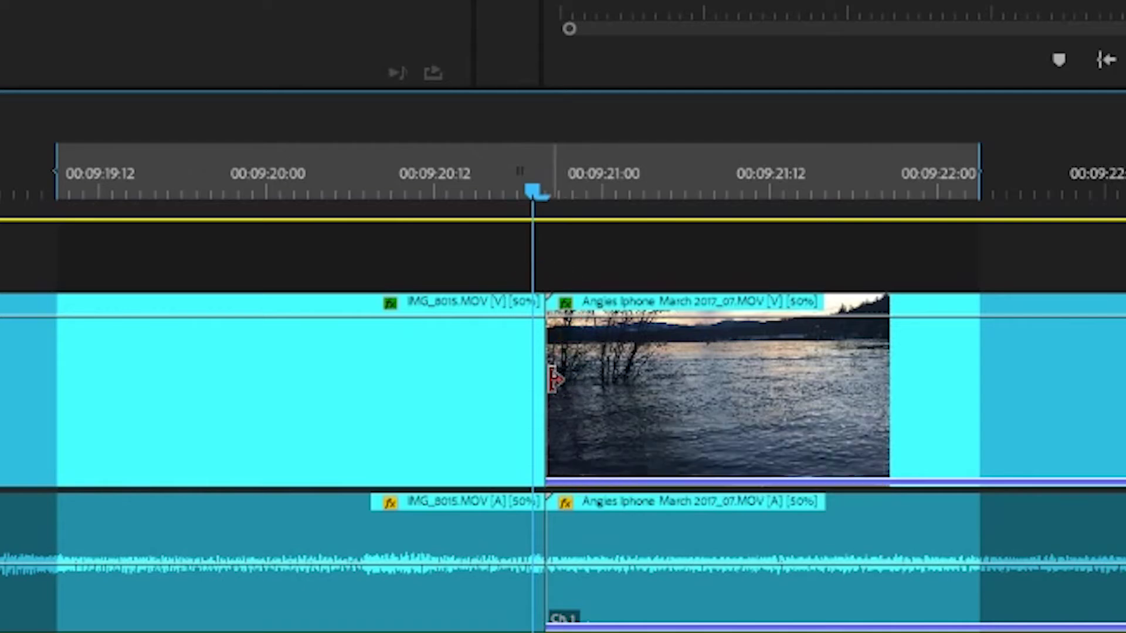
drag(555, 380, 681, 379)
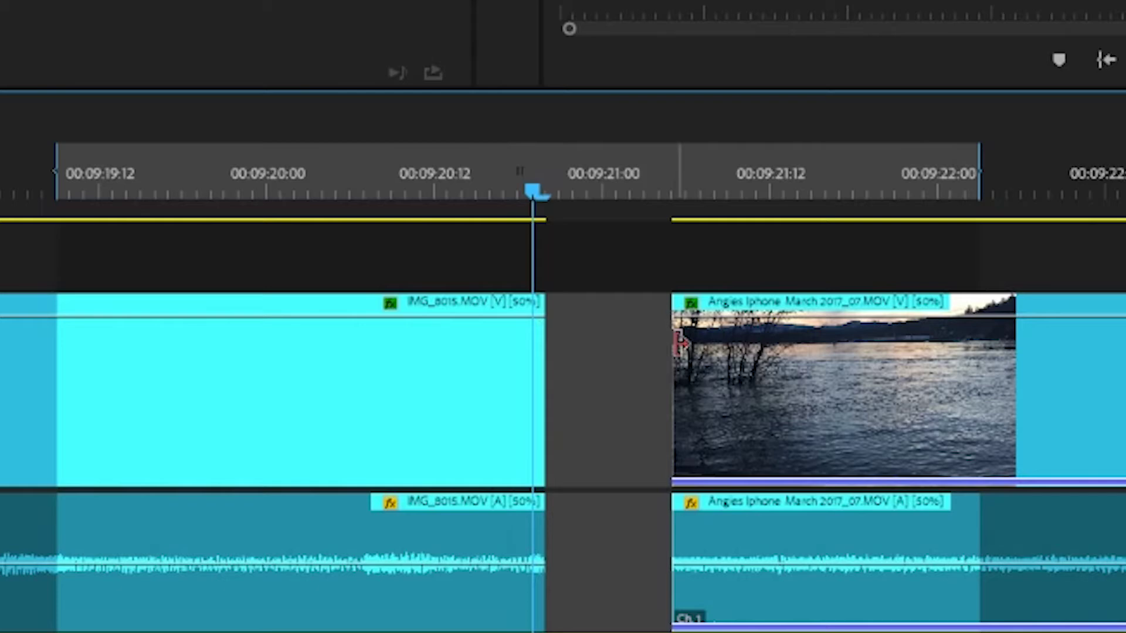
drag(681, 342, 552, 353)
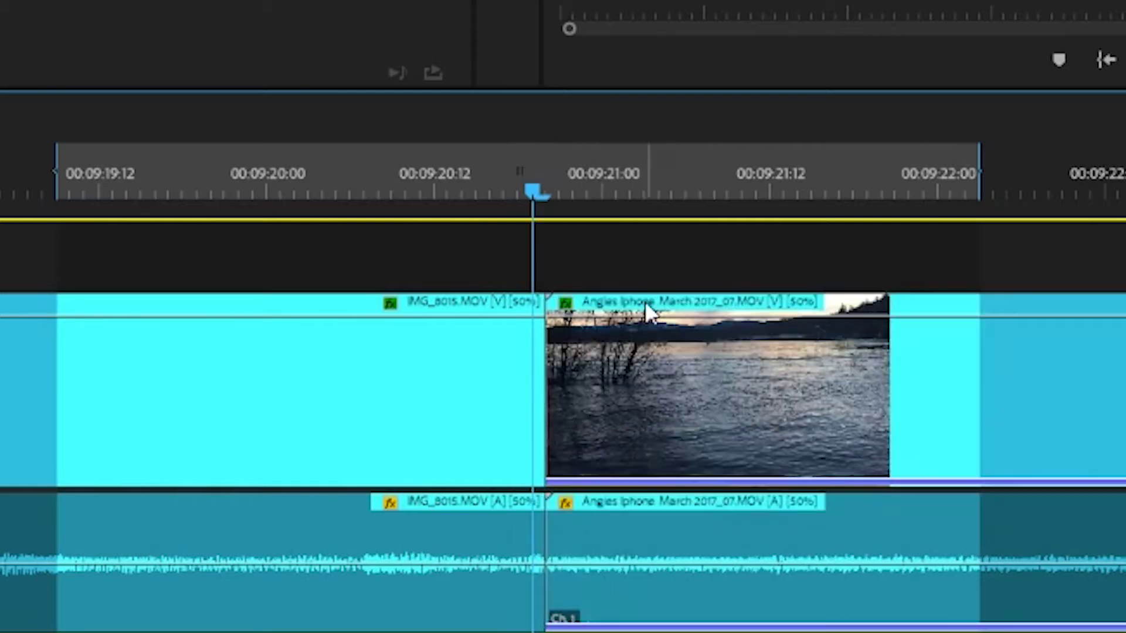
- Shorten the end of the tree clip, try to extend the lake clip's start into the gap, and undo the trim
drag(360, 272, 240, 592)
drag(408, 413, 169, 439)
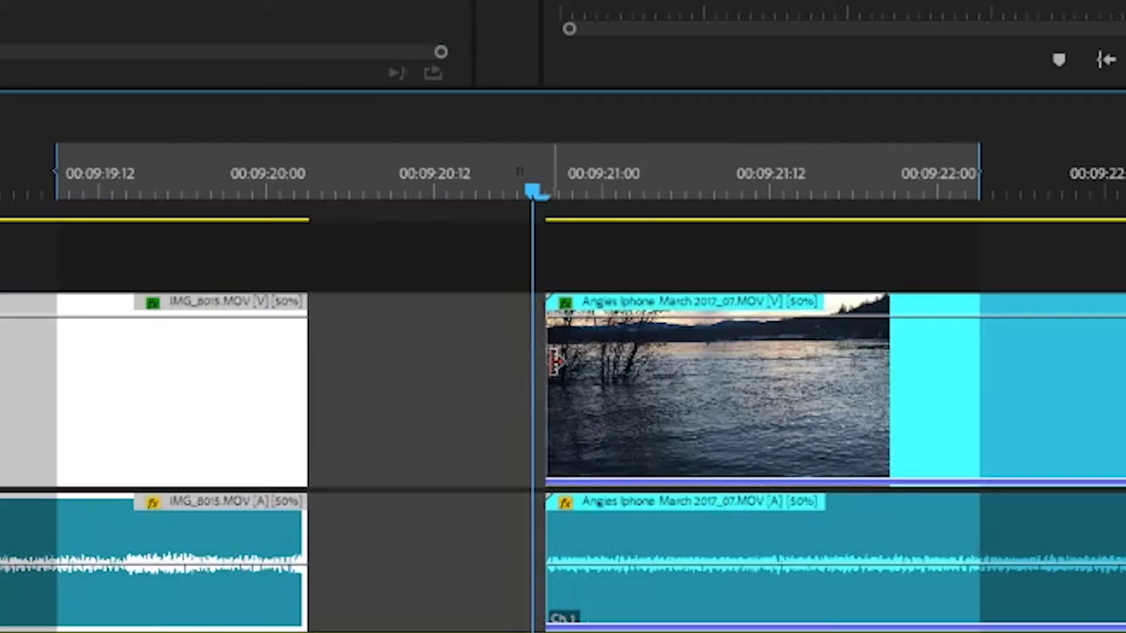
drag(557, 362, 331, 379)
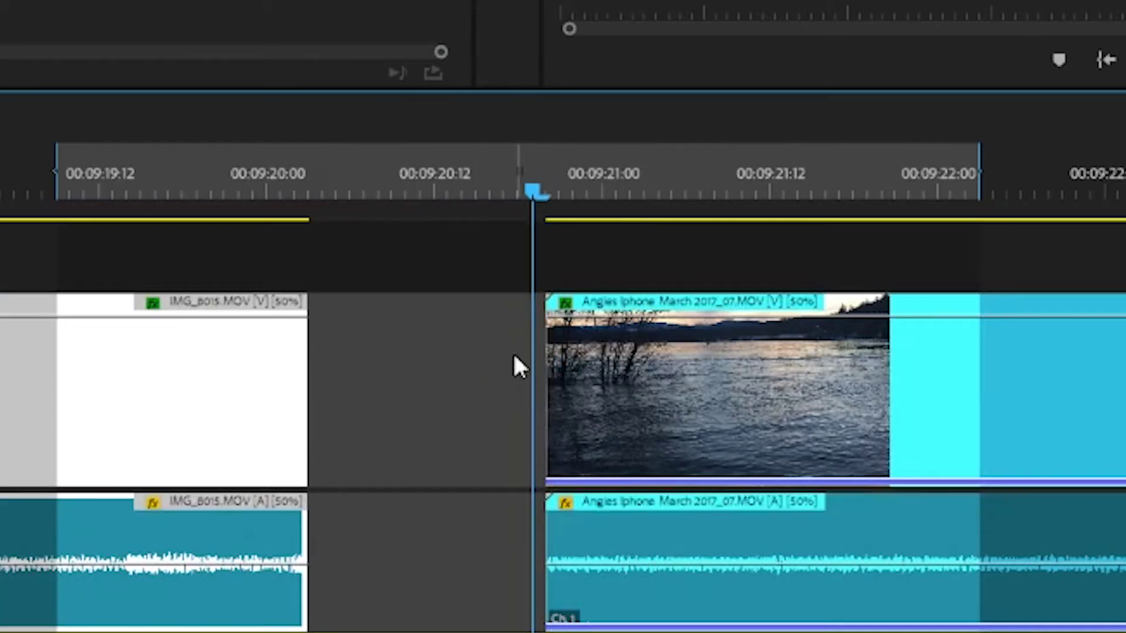
key(ctrl+z)
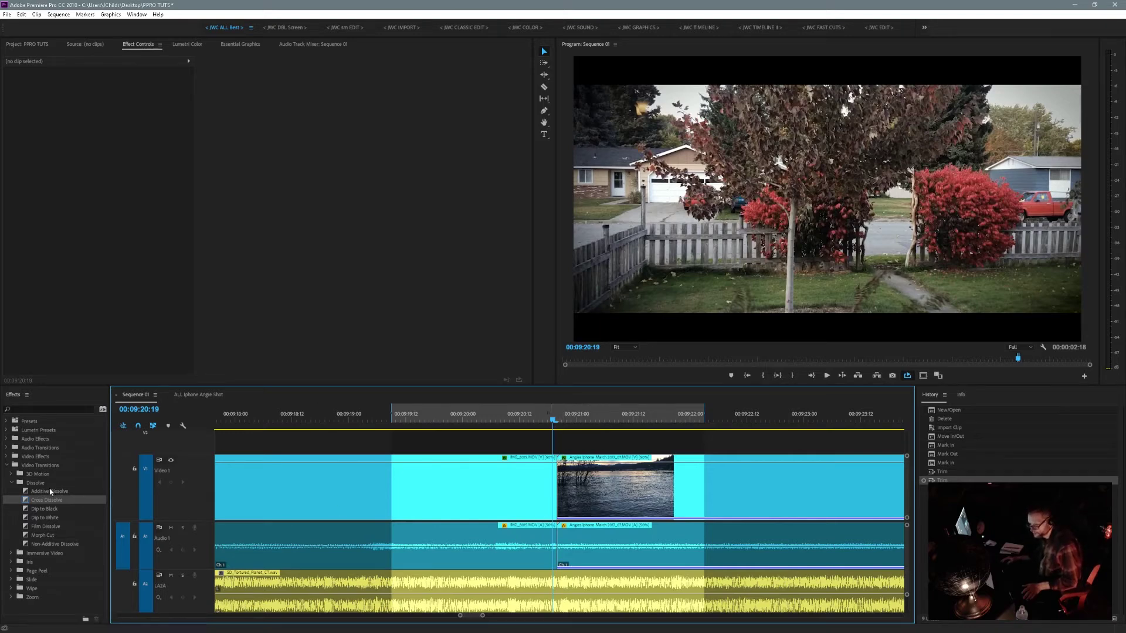
- Try to apply Cross Dissolve at the cut between the tree and lake clips, and undo an accidental trim of the tree clip's end
drag(26, 502, 552, 453)
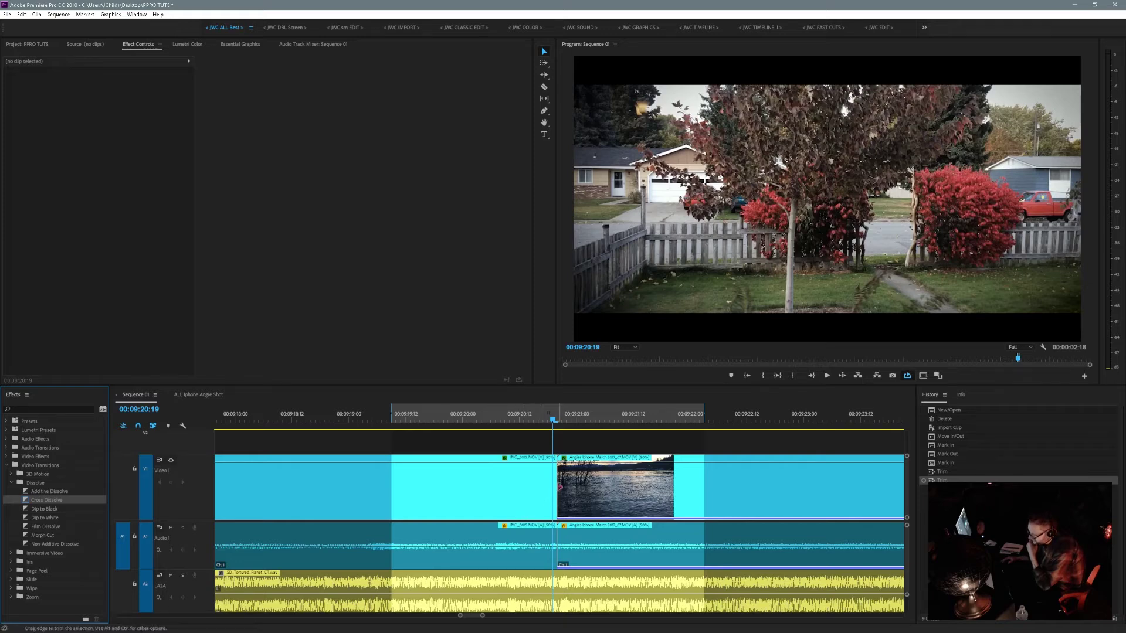
drag(554, 487, 538, 508)
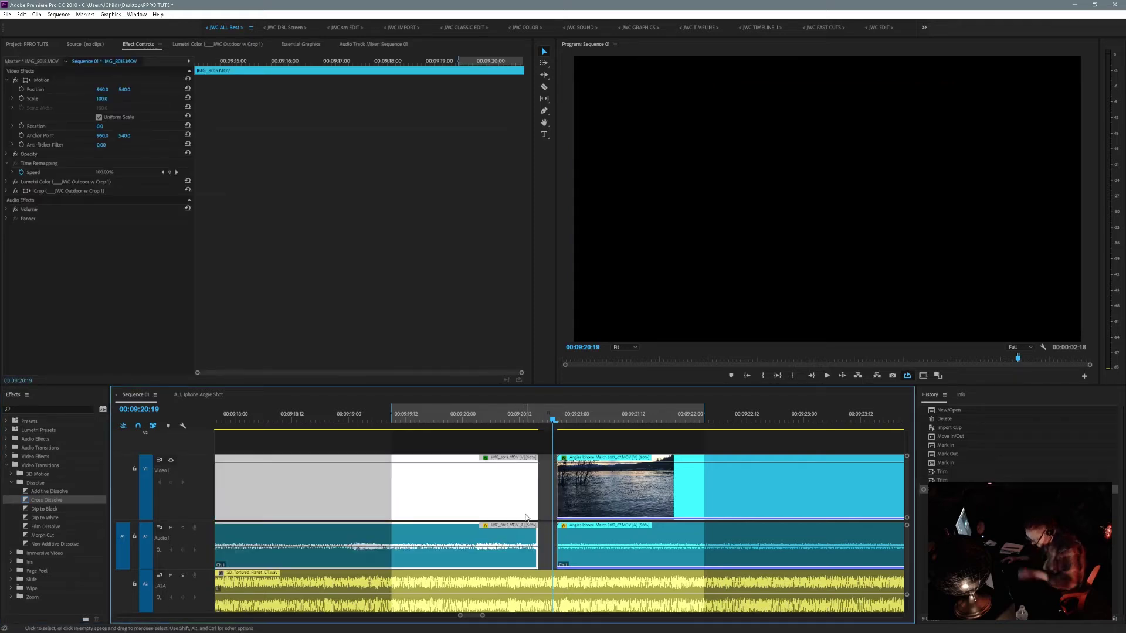
key(ctrl+z)
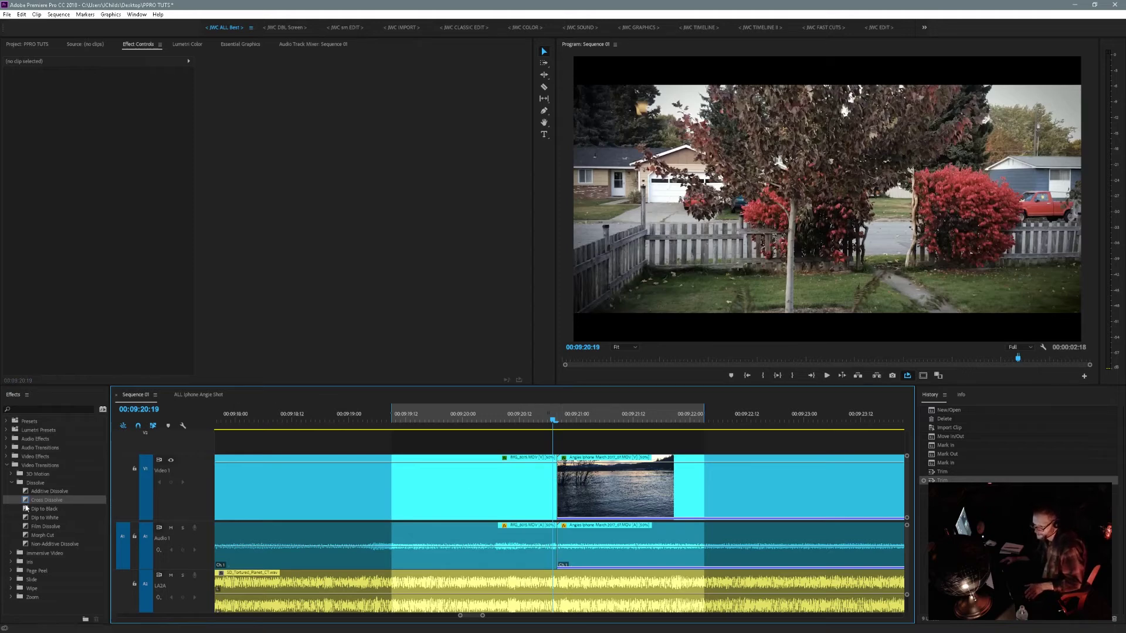
drag(26, 503, 526, 492)
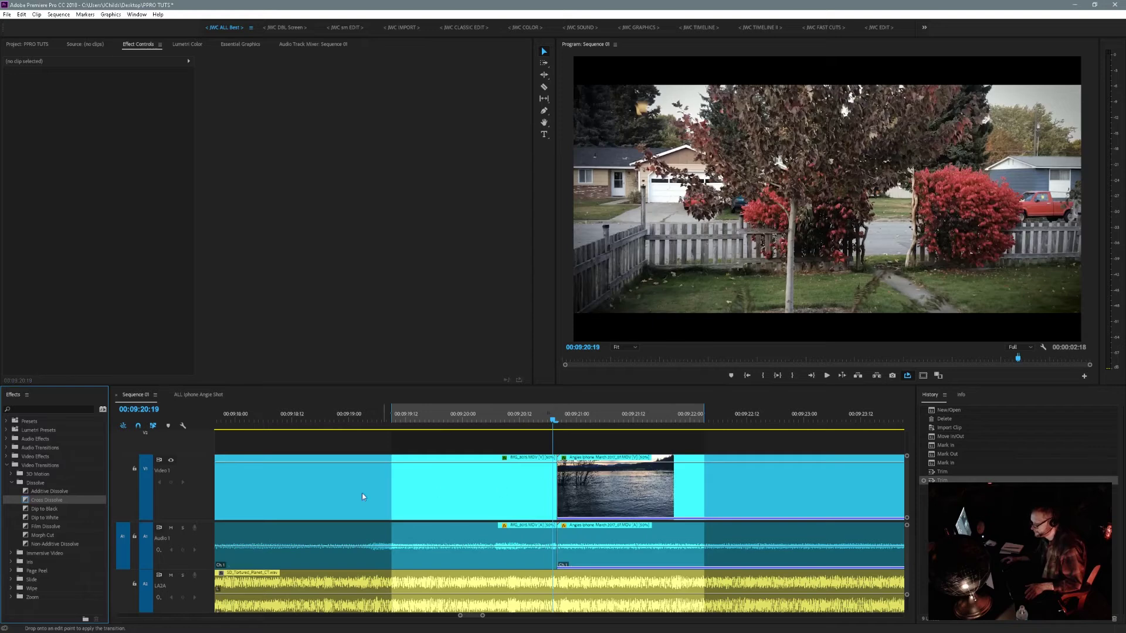
drag(362, 497, 36, 505)
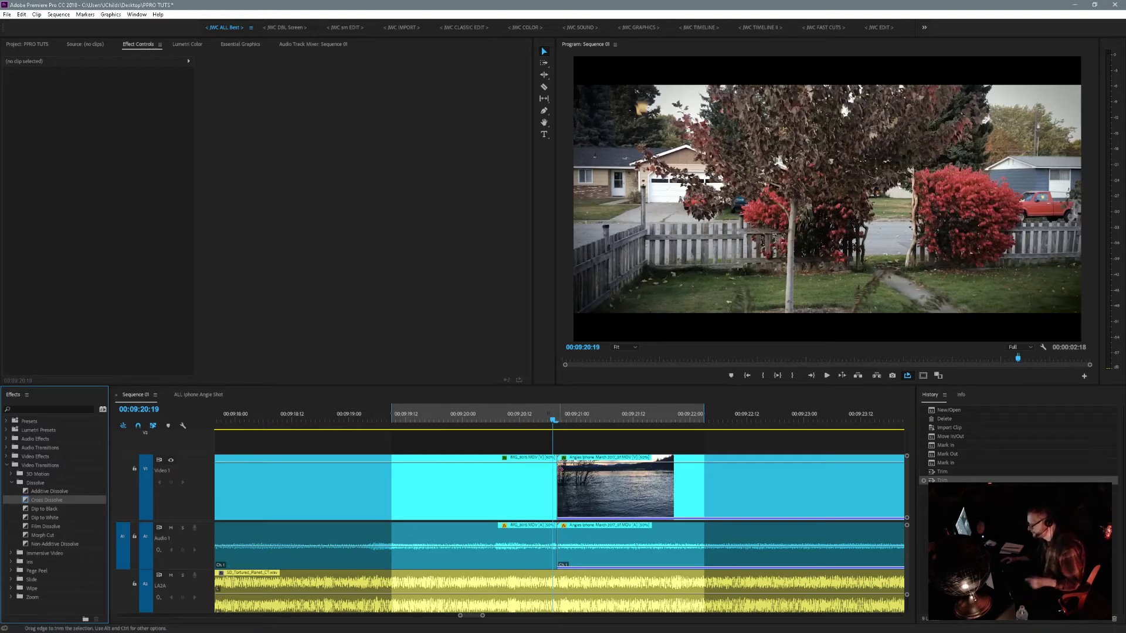
- Trim about 12 frames off the start of the lake clip and ripple delete the resulting gap
drag(561, 469, 613, 471)
right_click(592, 495)
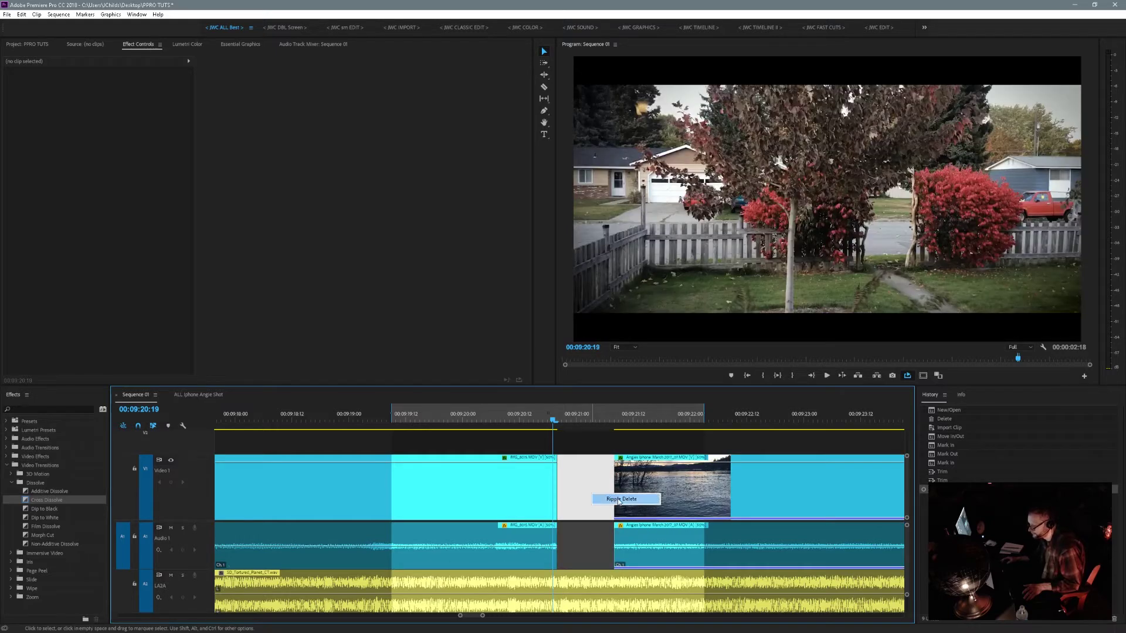
click(594, 499)
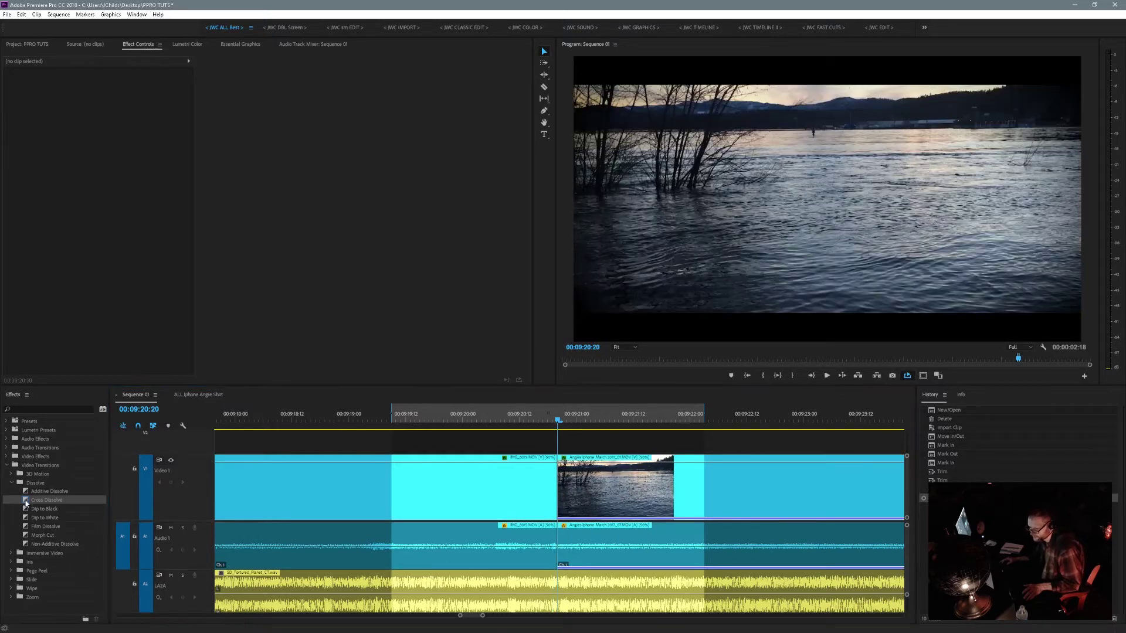
- Apply Cross Dissolve across the cut between the tree and lake clips and preview the transition
drag(25, 499, 538, 461)
drag(562, 508, 557, 502)
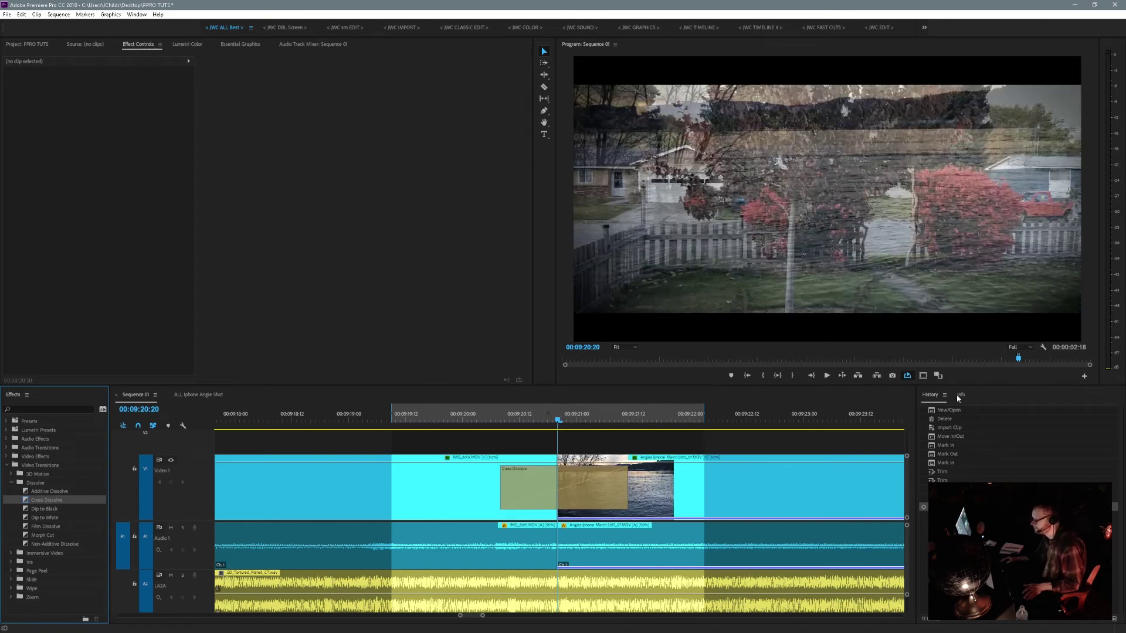
click(827, 376)
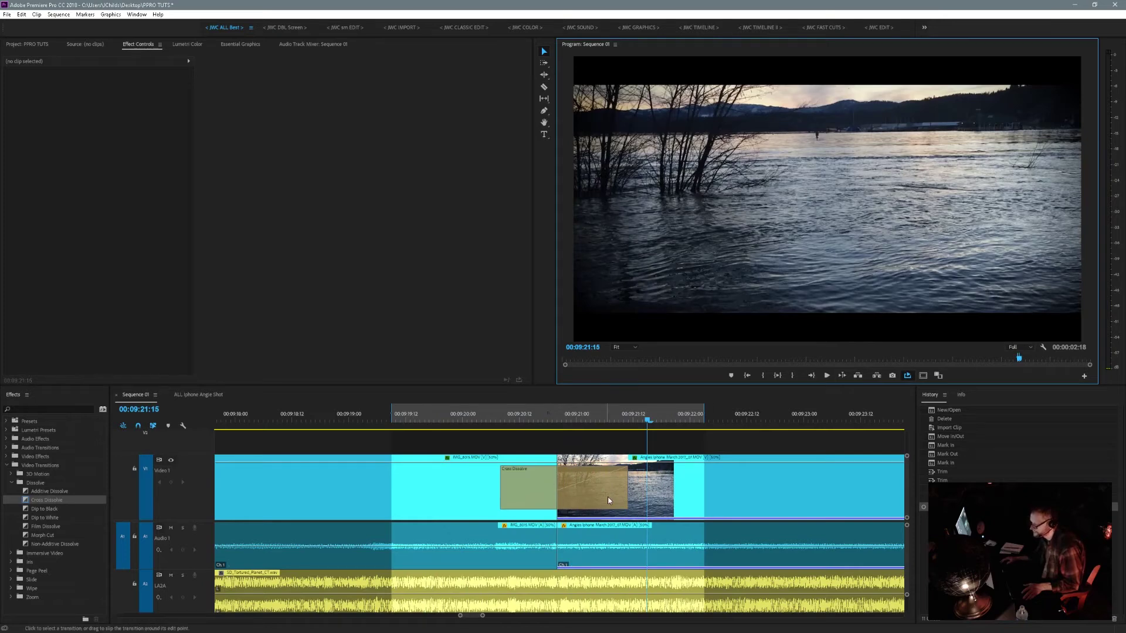
- Shorten the Cross Dissolve to 11 frames and play it from 00:09:20:04
click(603, 501)
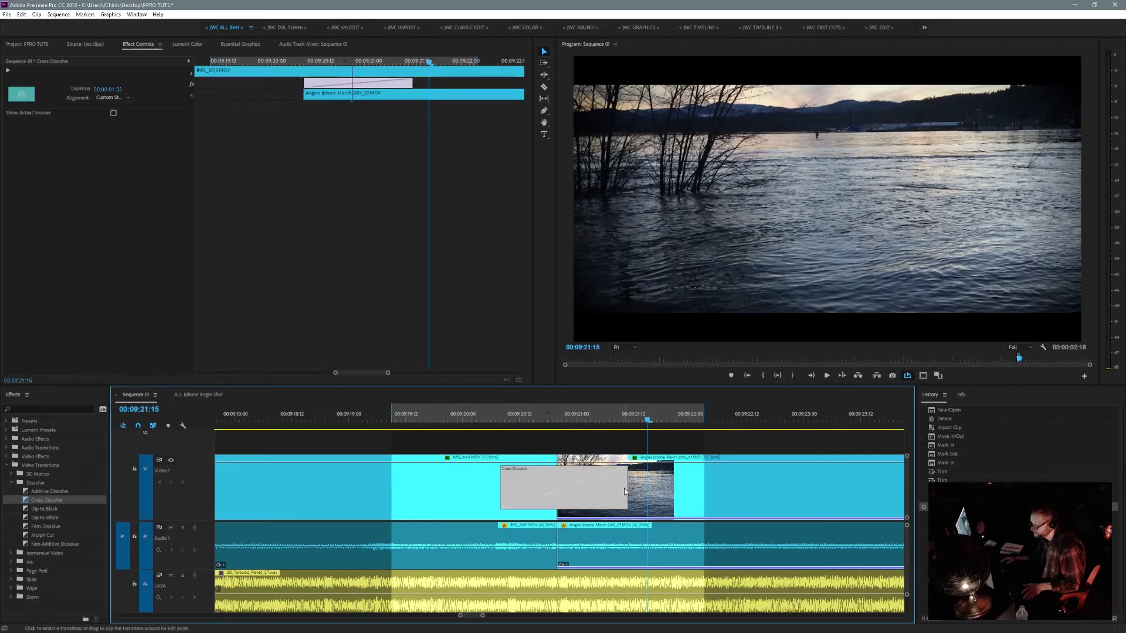
drag(626, 489, 590, 487)
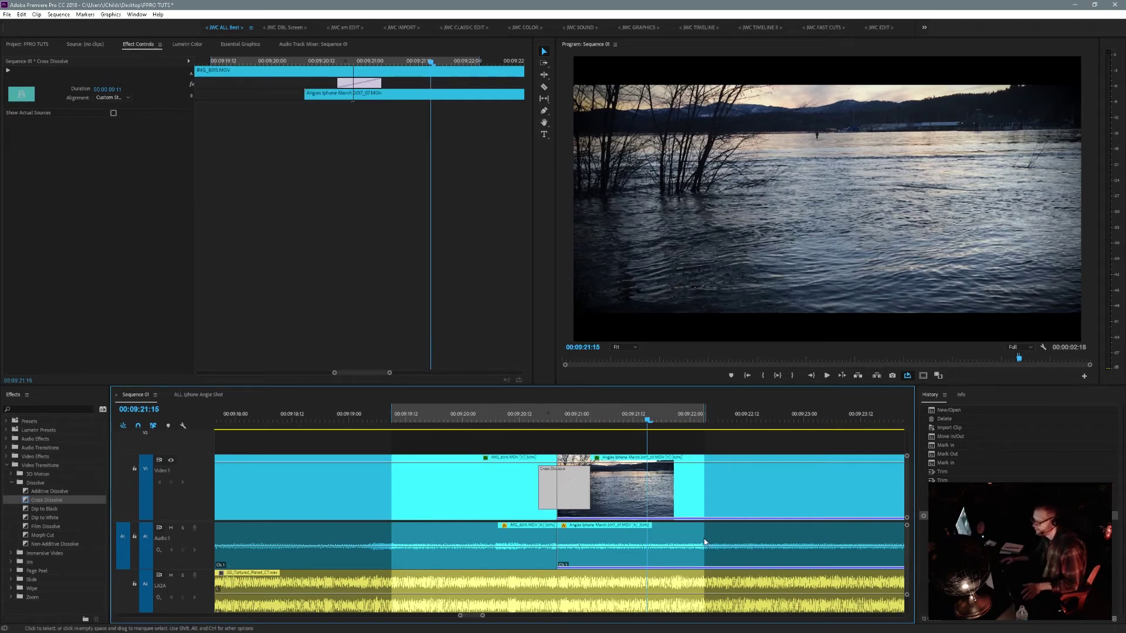
drag(648, 420, 483, 444)
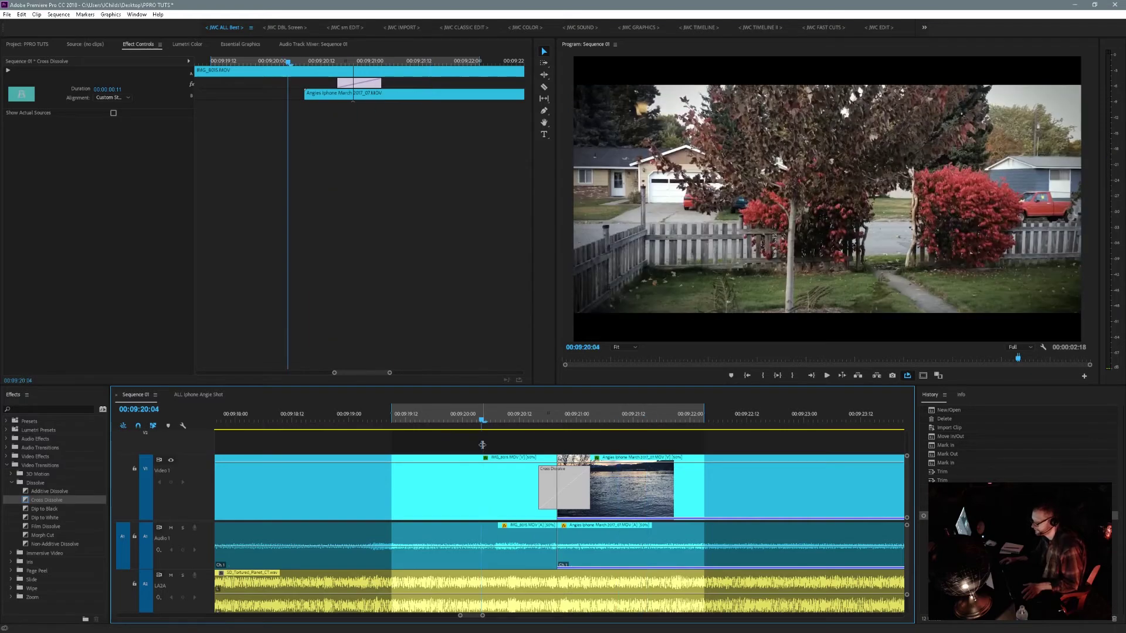
key(space)
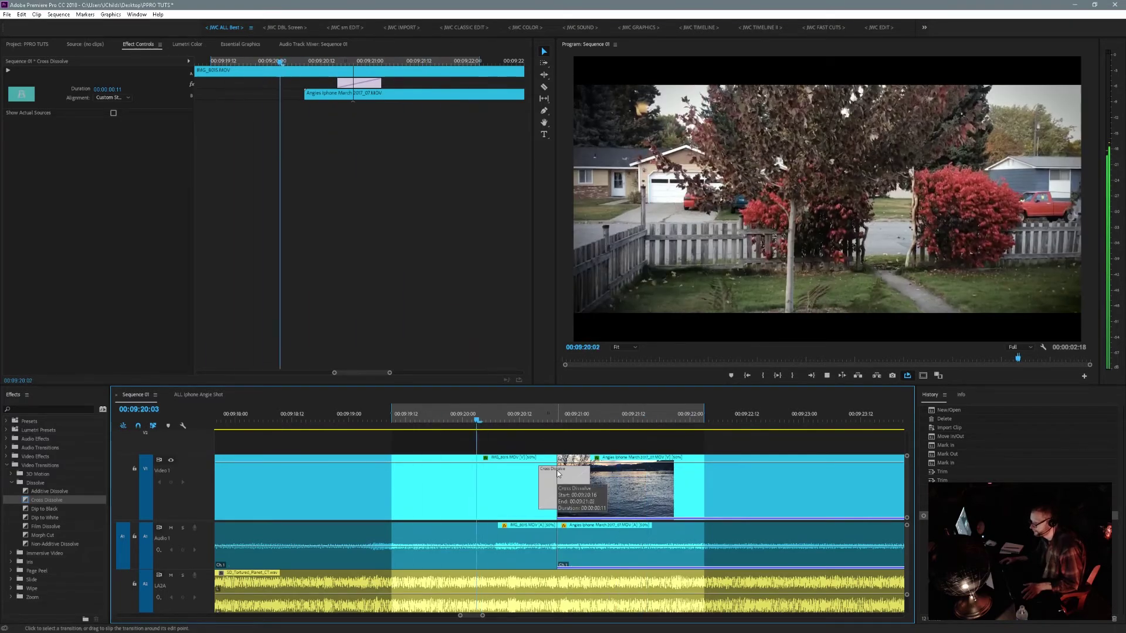
key(space)
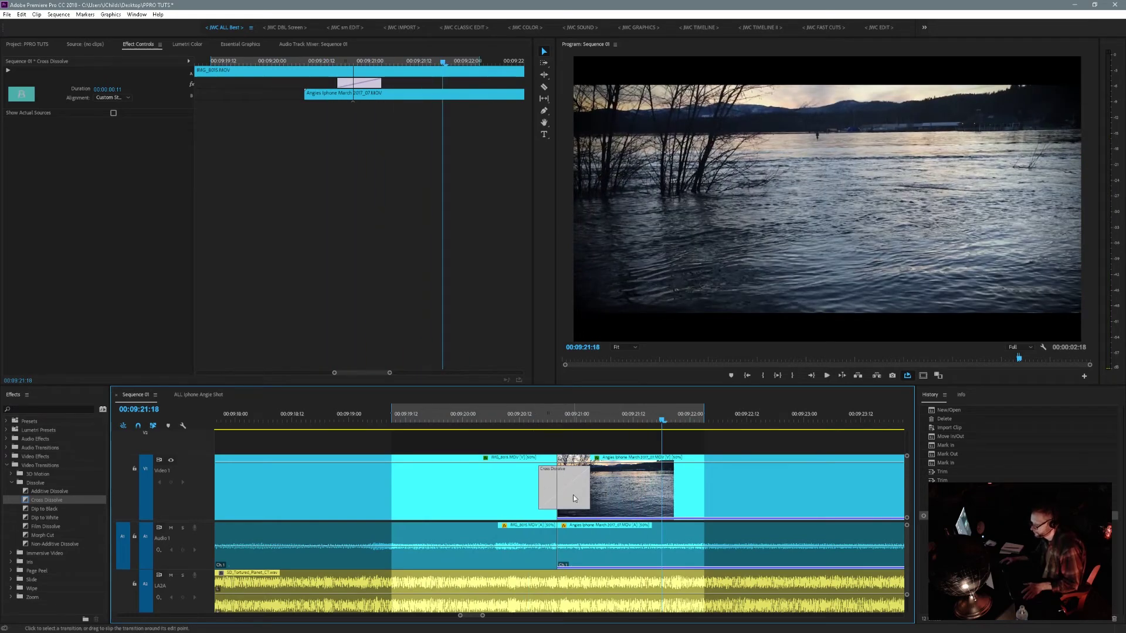
- Slide the Cross Dissolve so it is centered at the cut, and play it back from the start of the marked range
drag(574, 497, 563, 494)
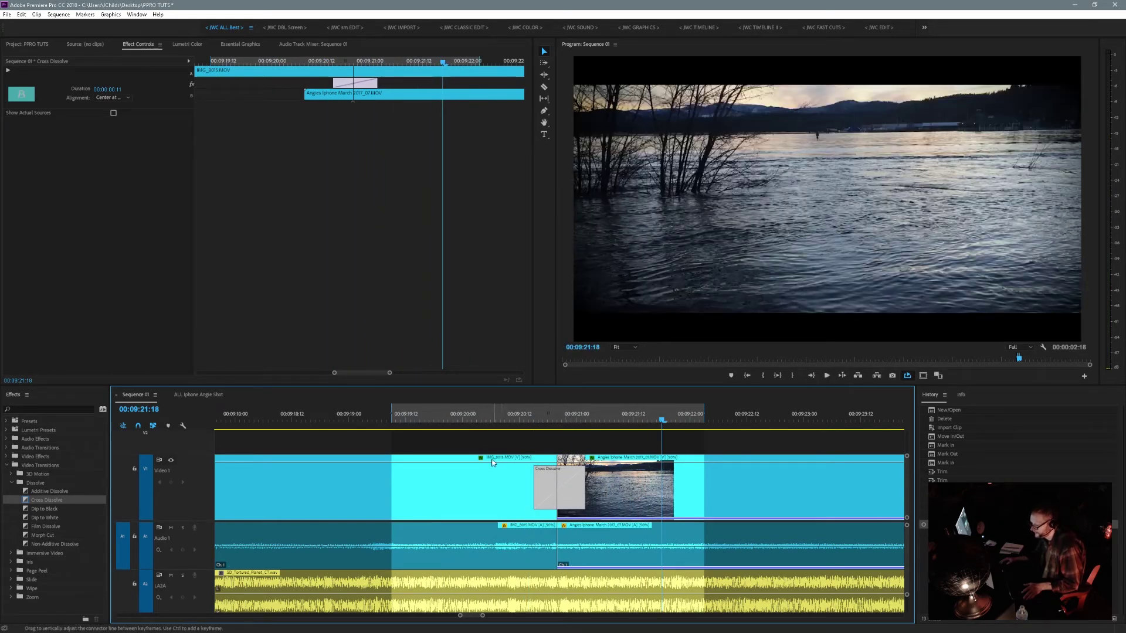
click(402, 421)
key(space)
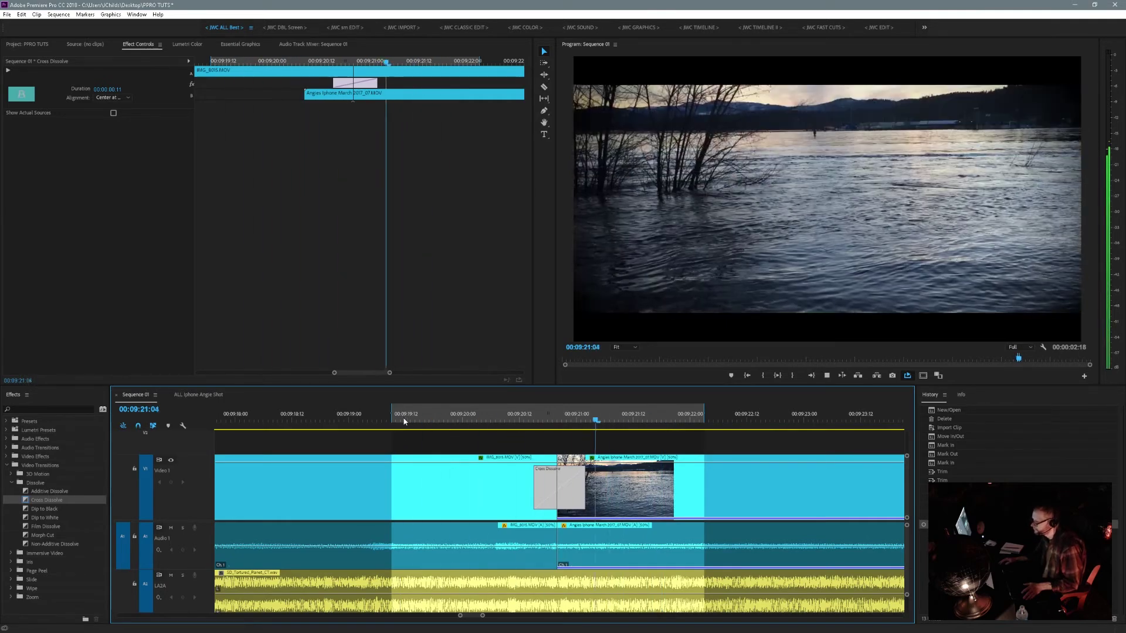
key(space)
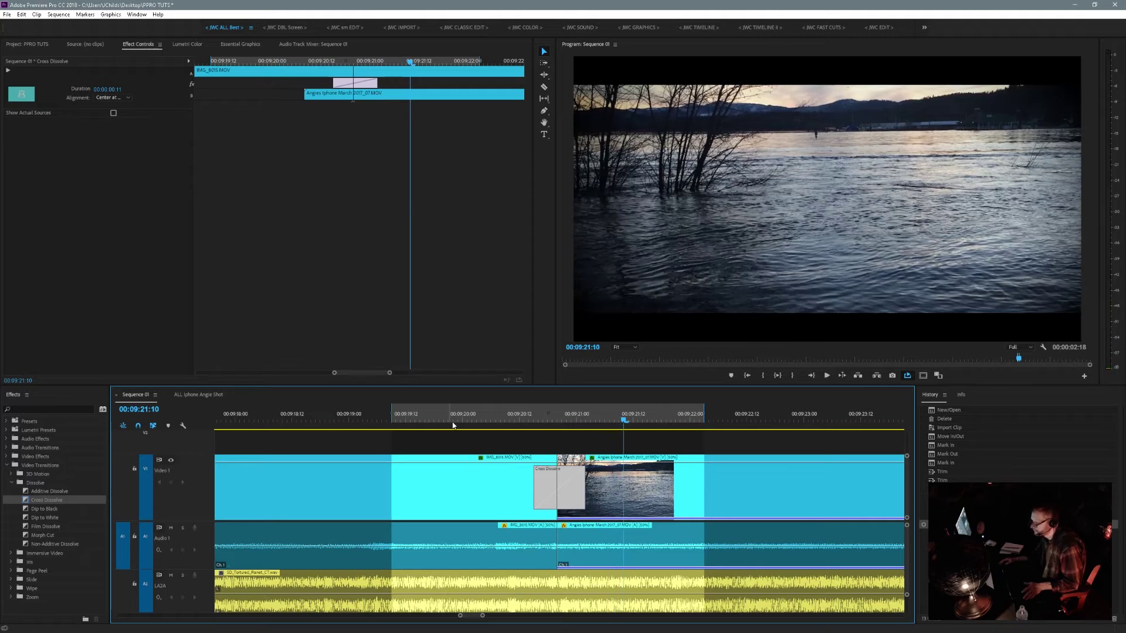
- Set the Cross Dissolve's transition duration to 00:00:01:00 and play through it from near the start of the marked range
right_click(577, 497)
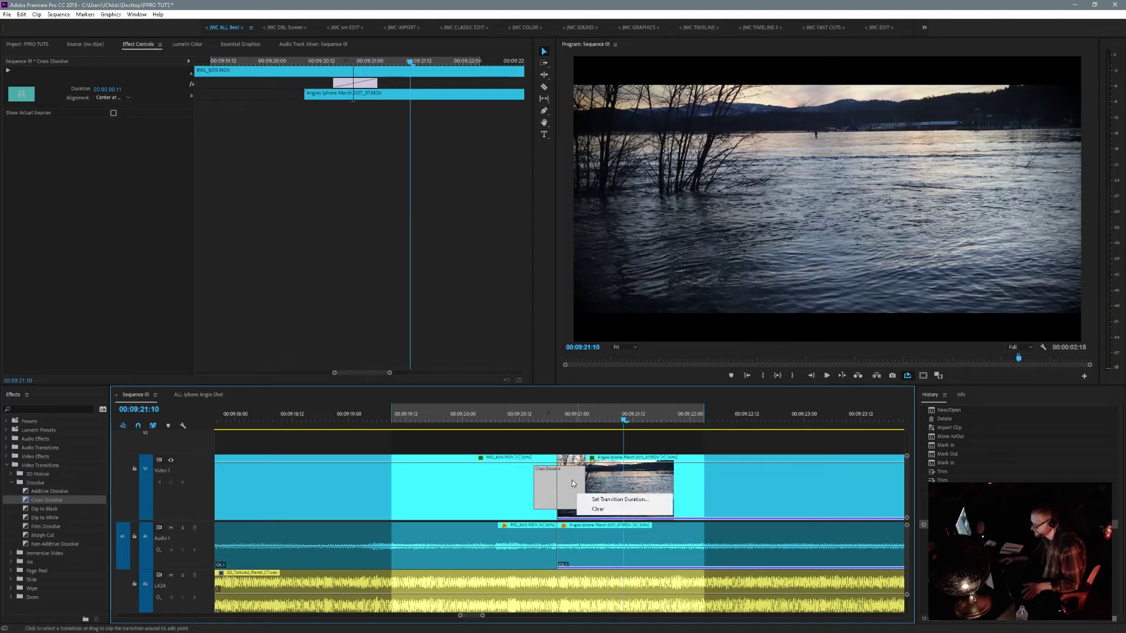
click(621, 499)
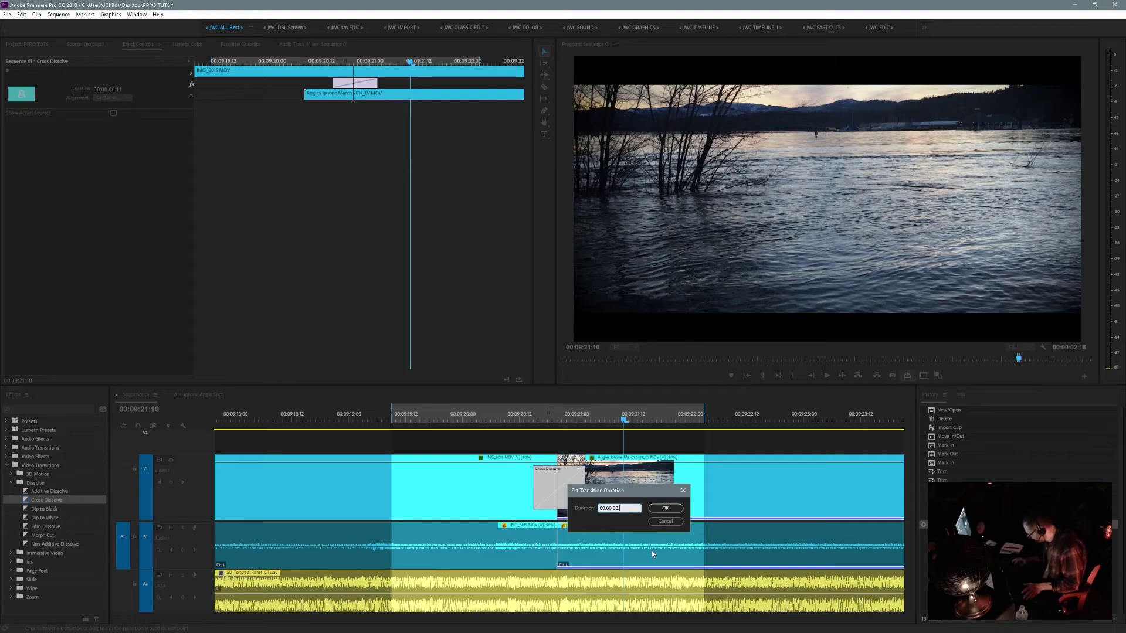
text(4)
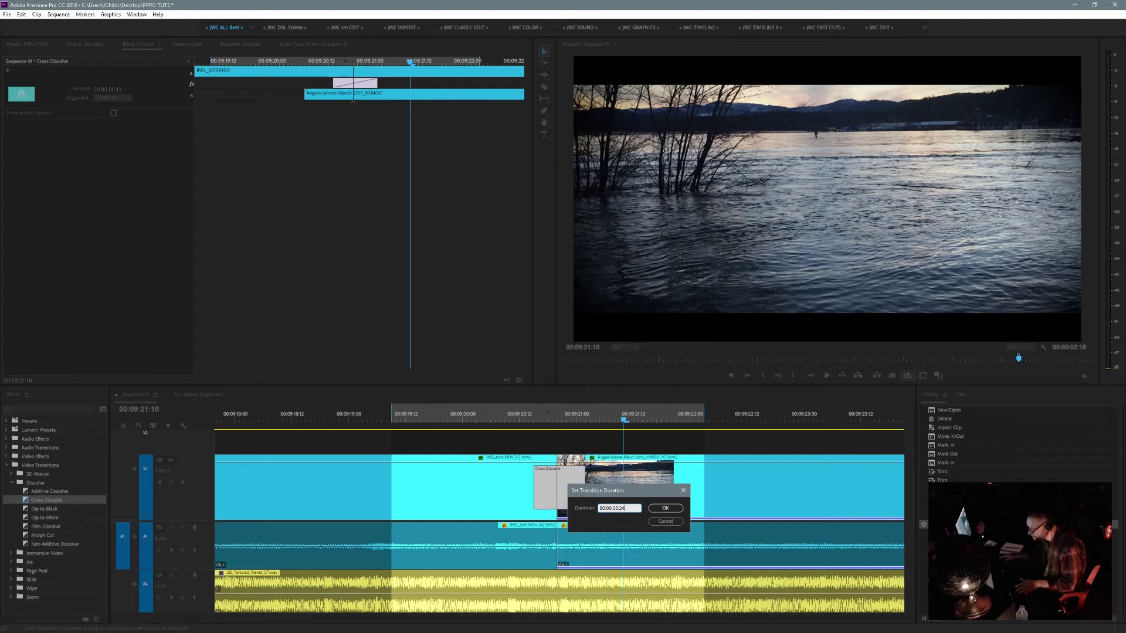
click(671, 509)
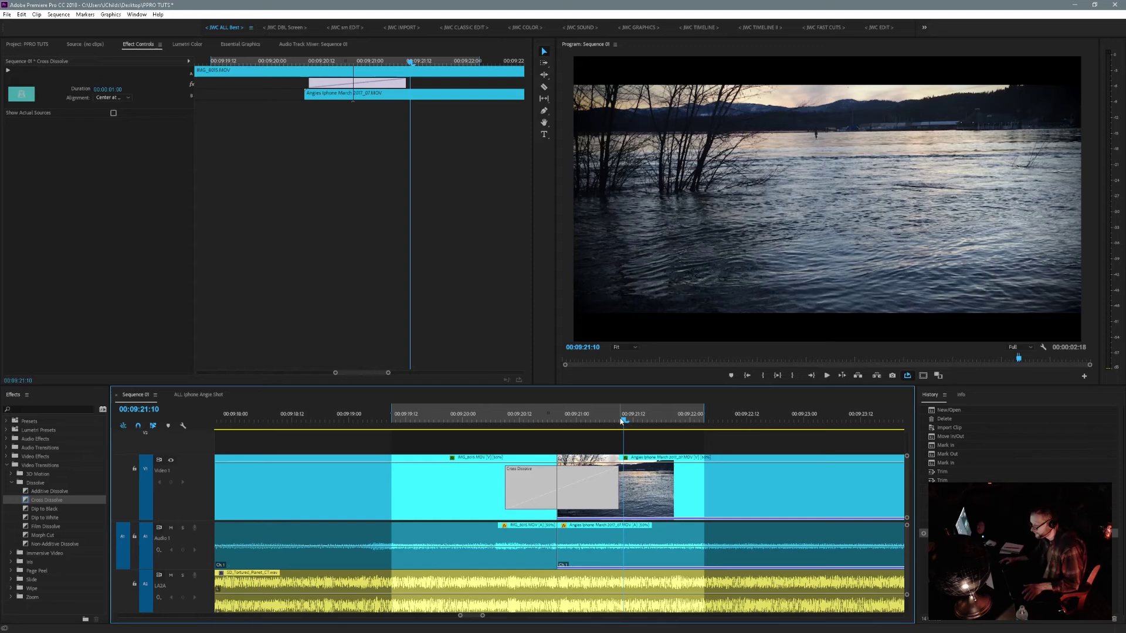
drag(622, 421, 406, 457)
key(space)
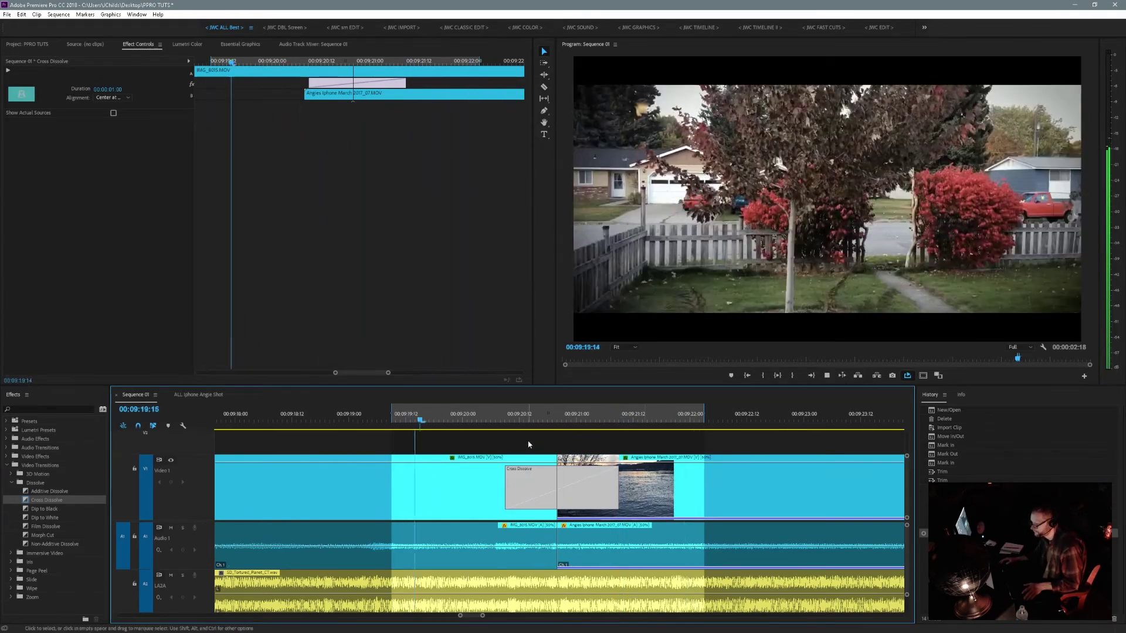
key(space)
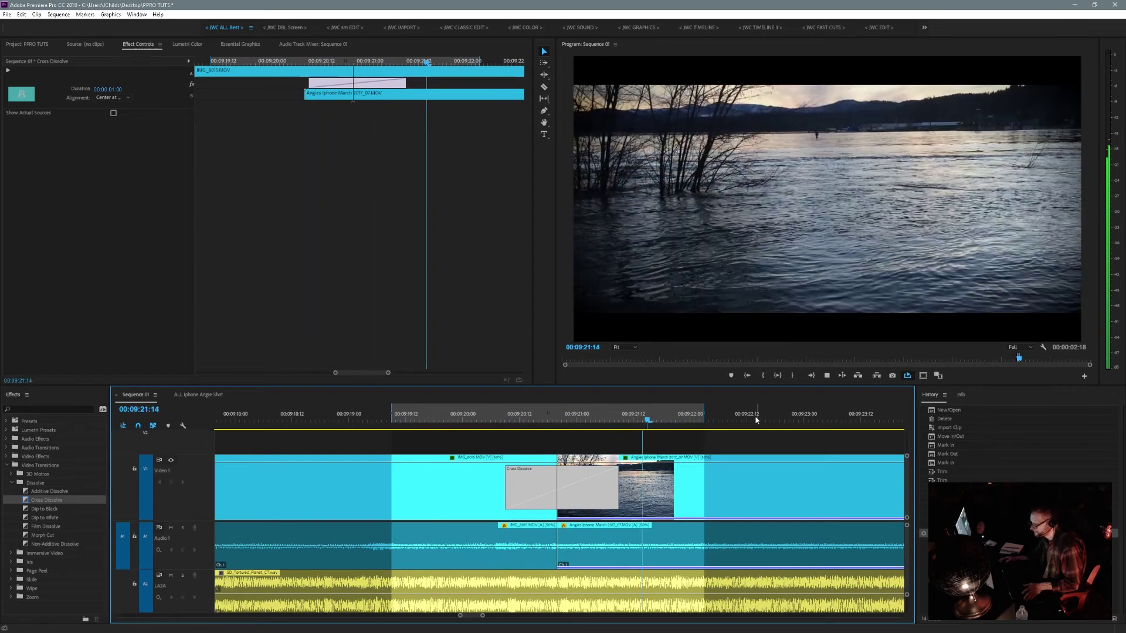
key(space)
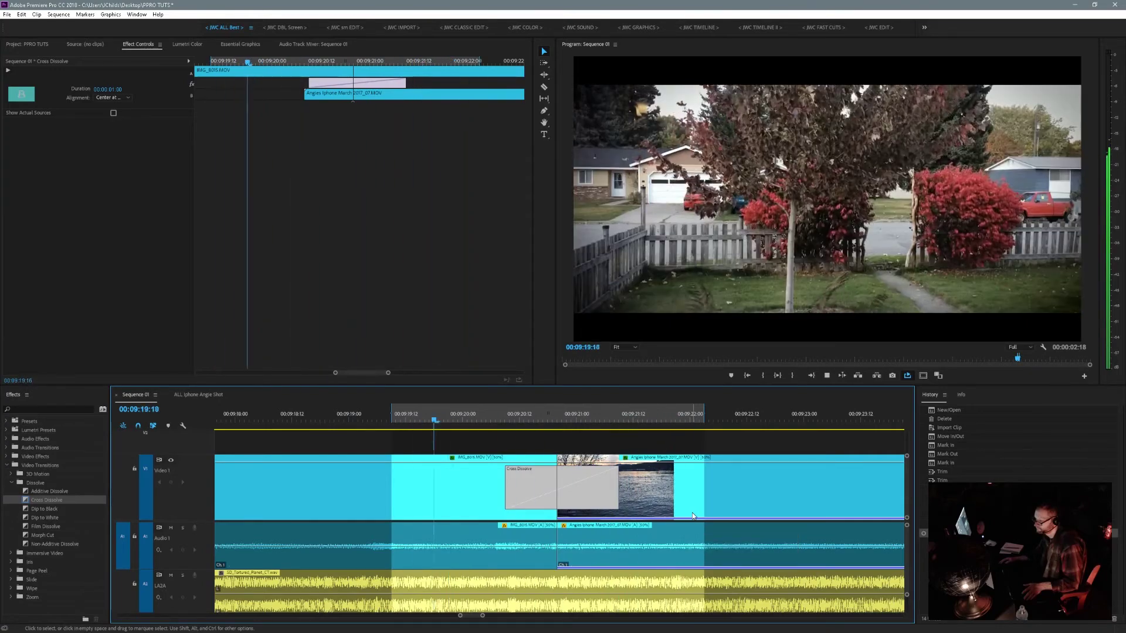
key(space)
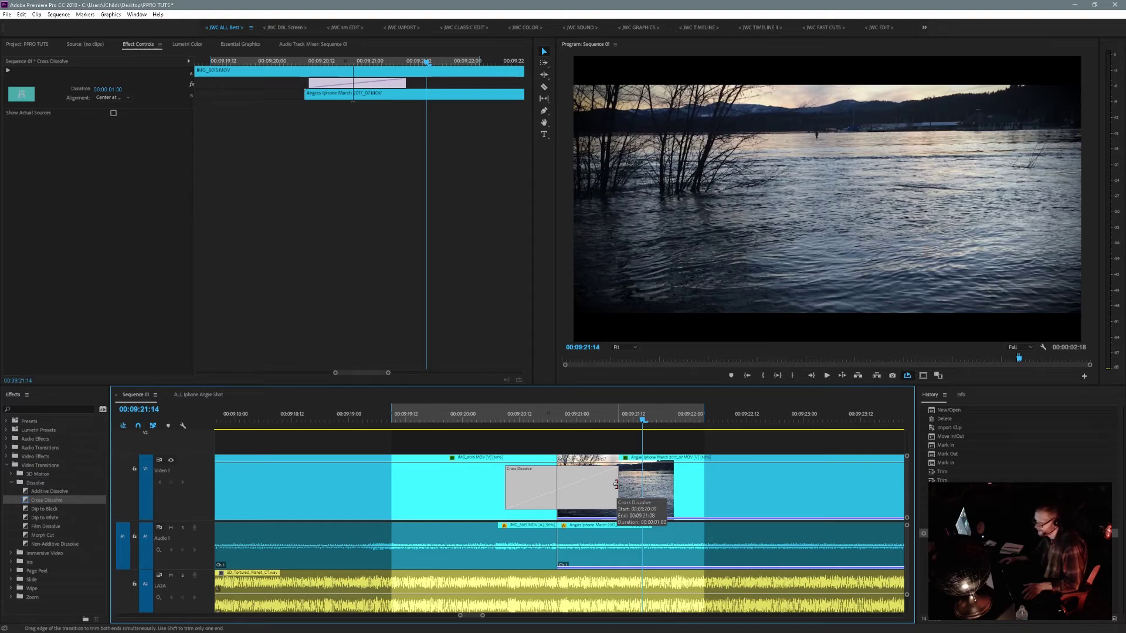
- Stretch the Cross Dissolve to 00:00:01:02, and undo all the dissolve edits back to the plain cut
drag(616, 484, 644, 488)
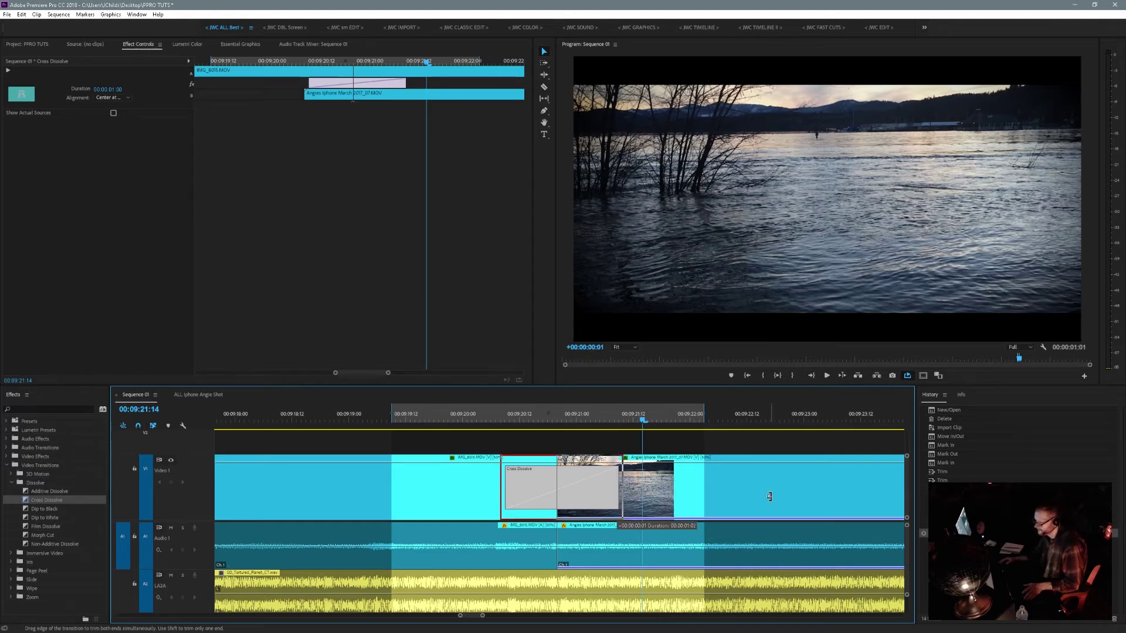
drag(769, 497, 768, 497)
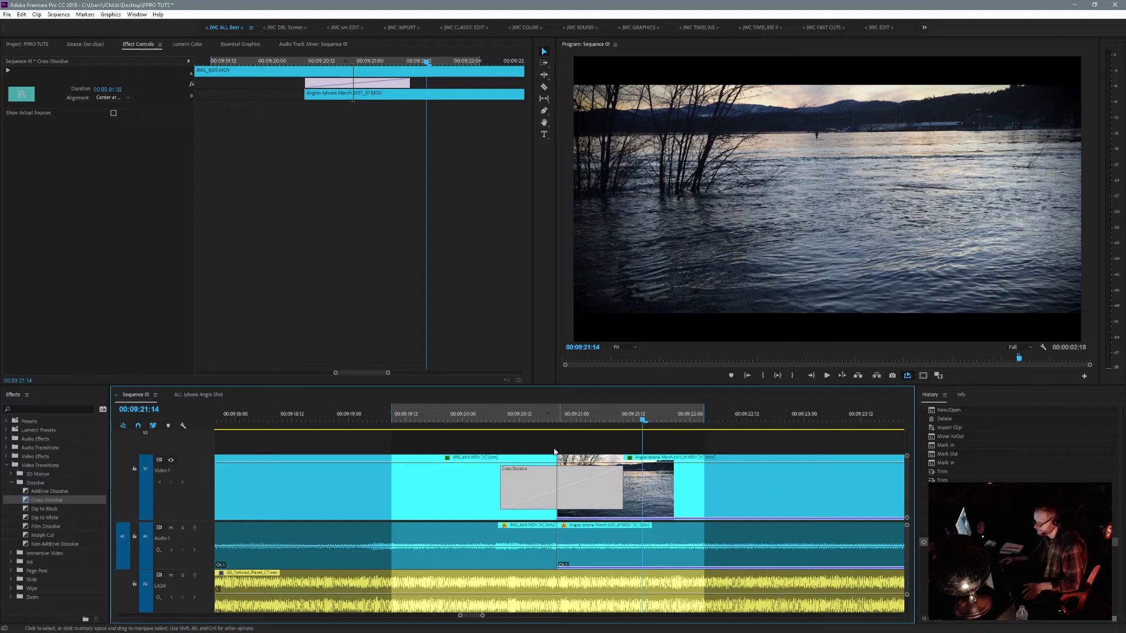
key(ctrl+z)
key(ctrl+z)
key(ctrl+z)
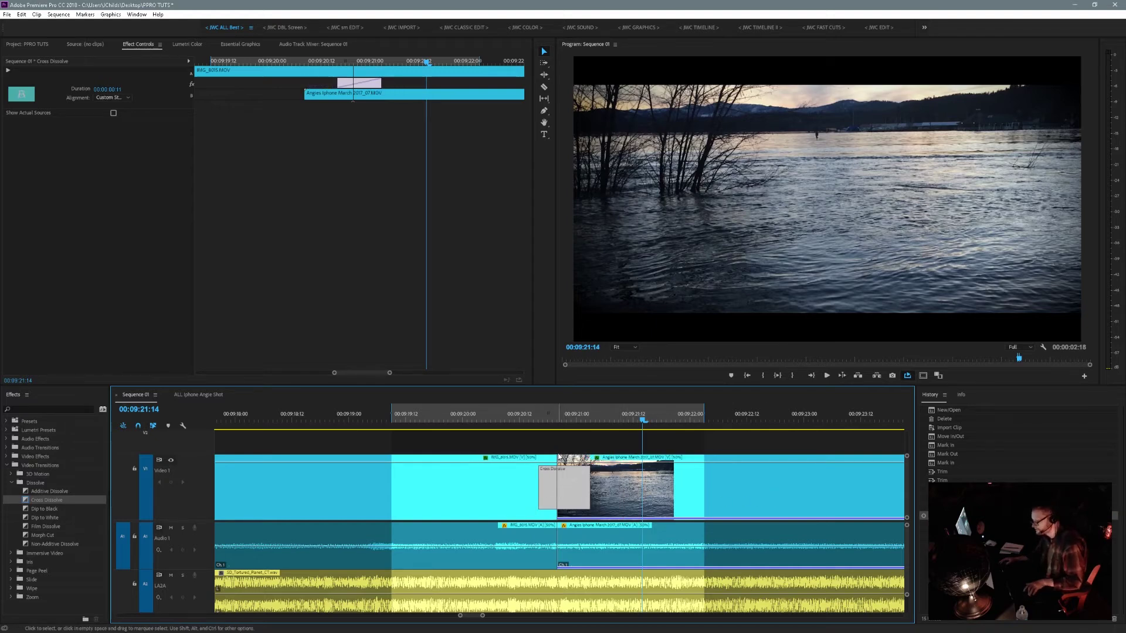
key(ctrl+z)
key(ctrl+z)
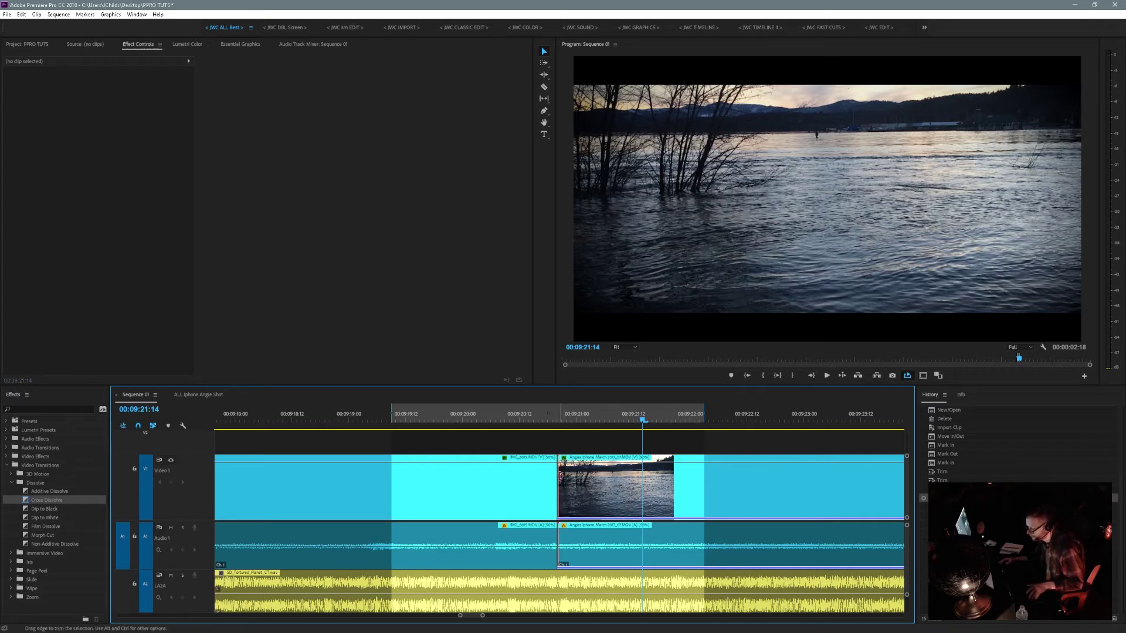
- Trim about 28 more frames off the start of the lake clip and ripple delete the gap
drag(560, 476, 694, 478)
right_click(602, 472)
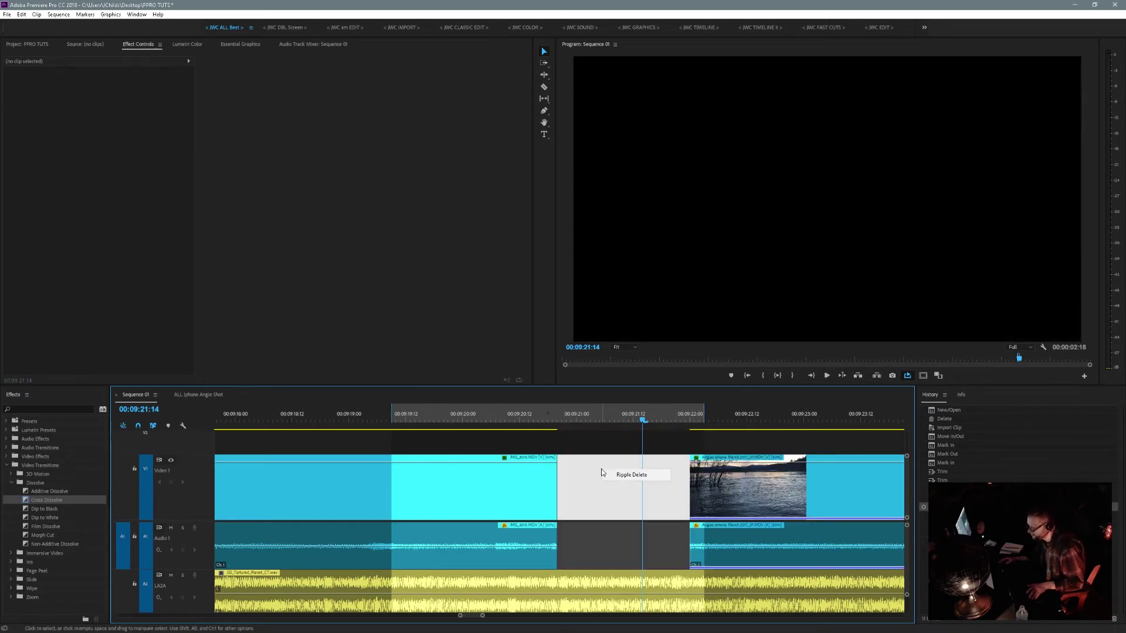
click(635, 475)
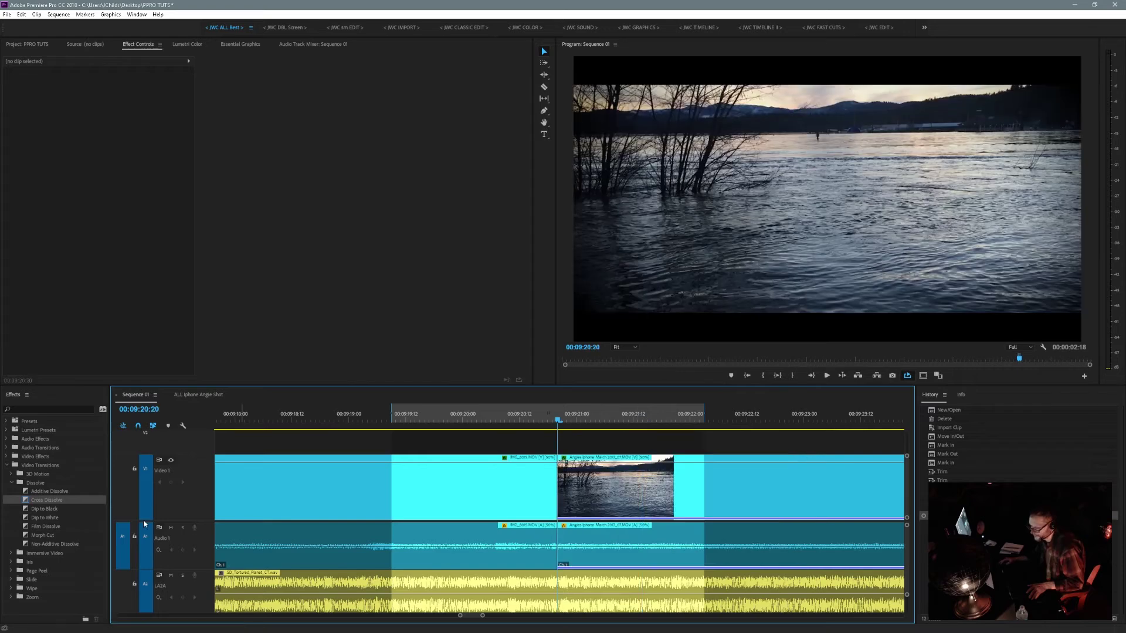
- Apply Cross Dissolve at the cut, extend it to 00:00:03:08, and park the playhead before it at 00:09:18:13
drag(26, 503, 405, 519)
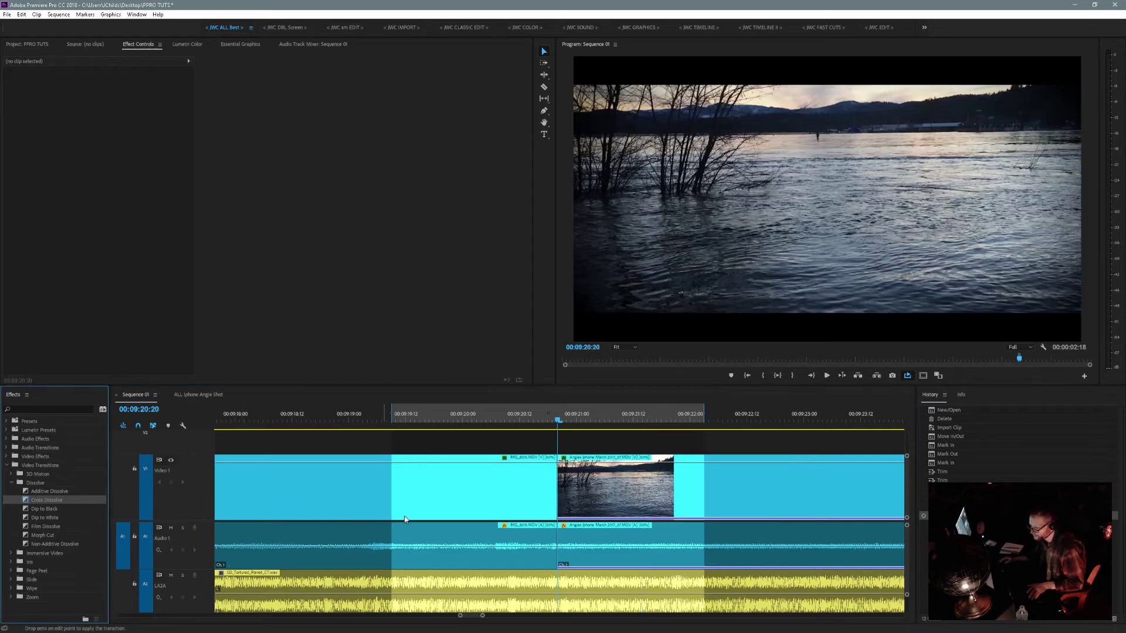
drag(533, 518, 804, 485)
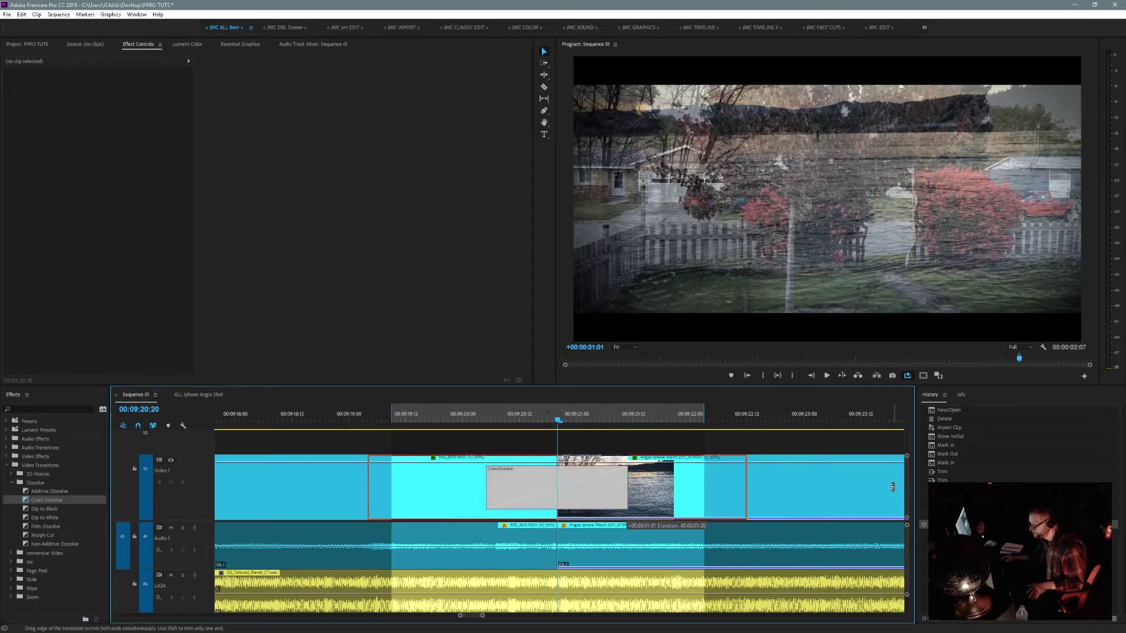
drag(893, 487, 892, 486)
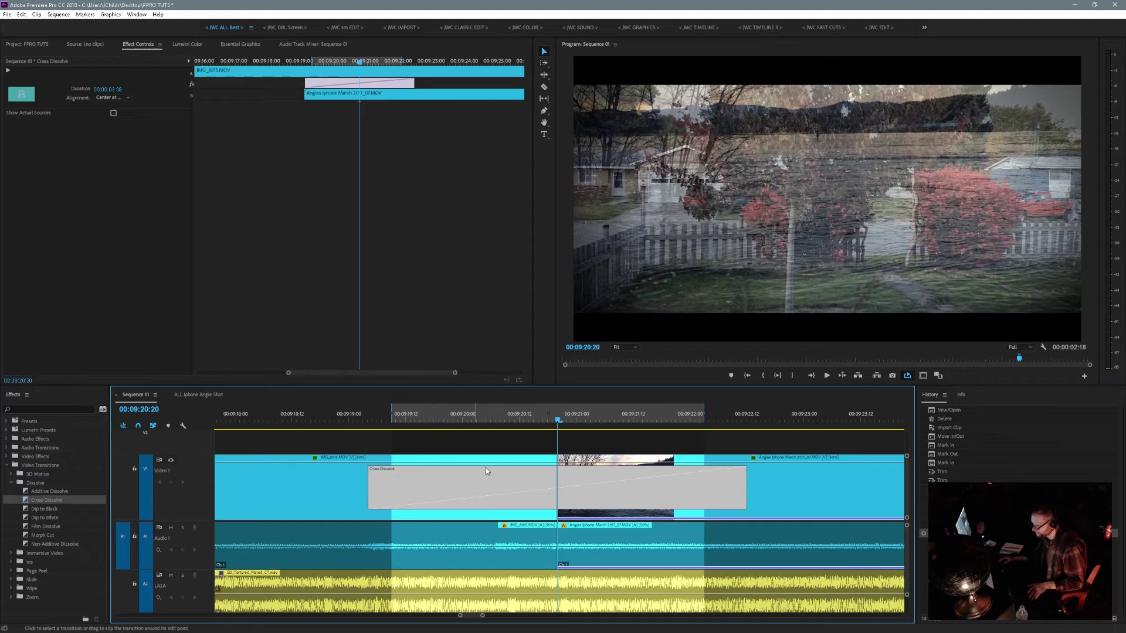
drag(558, 422, 297, 440)
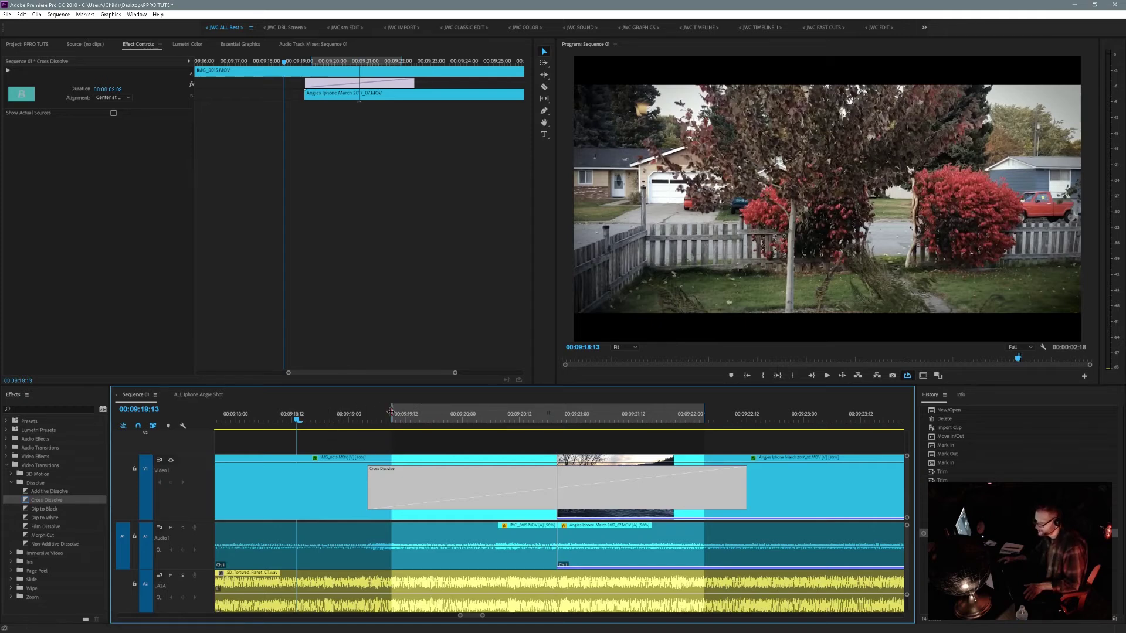
- Widen the marked range around the Cross Dissolve to start at 00:09:18:13 and last 00:00:04:19, and play it on loop
drag(392, 412, 297, 419)
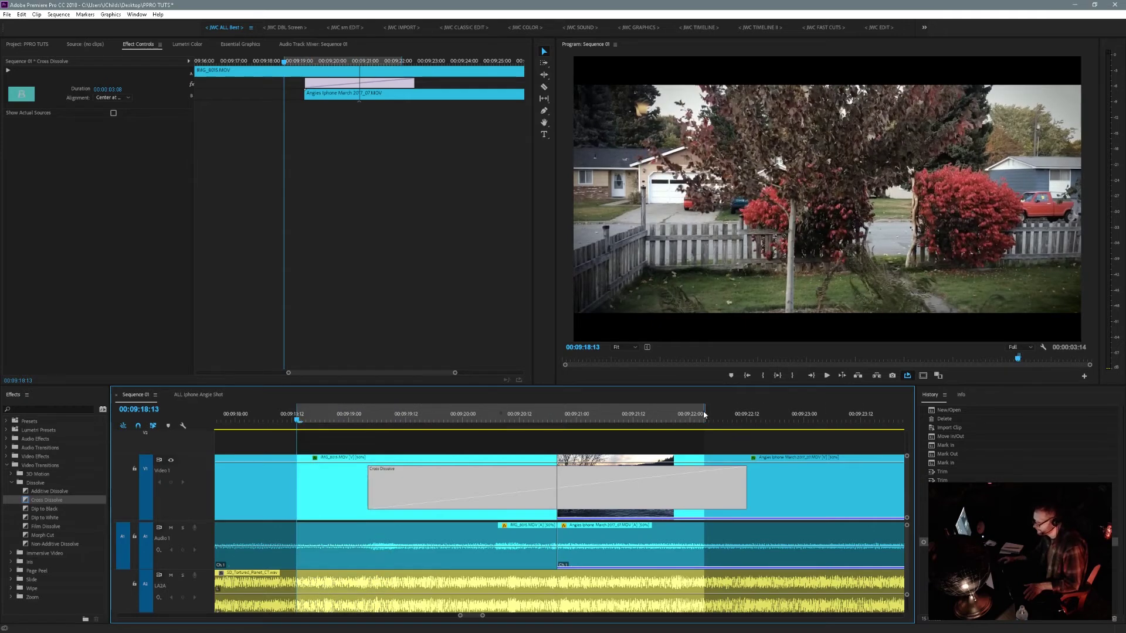
drag(806, 423, 842, 423)
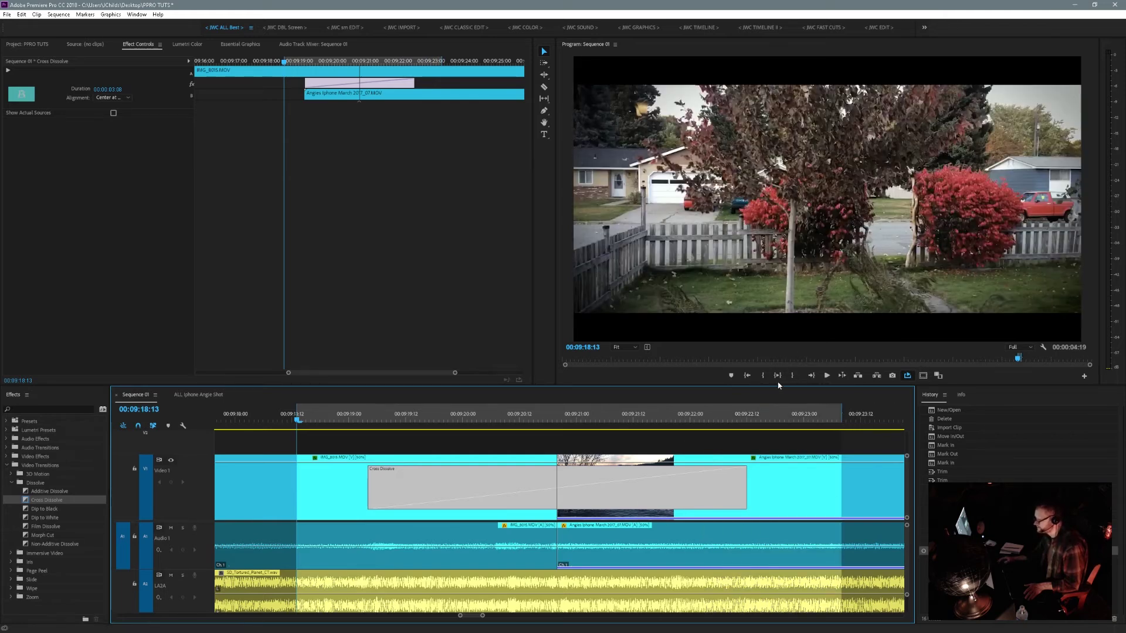
click(828, 376)
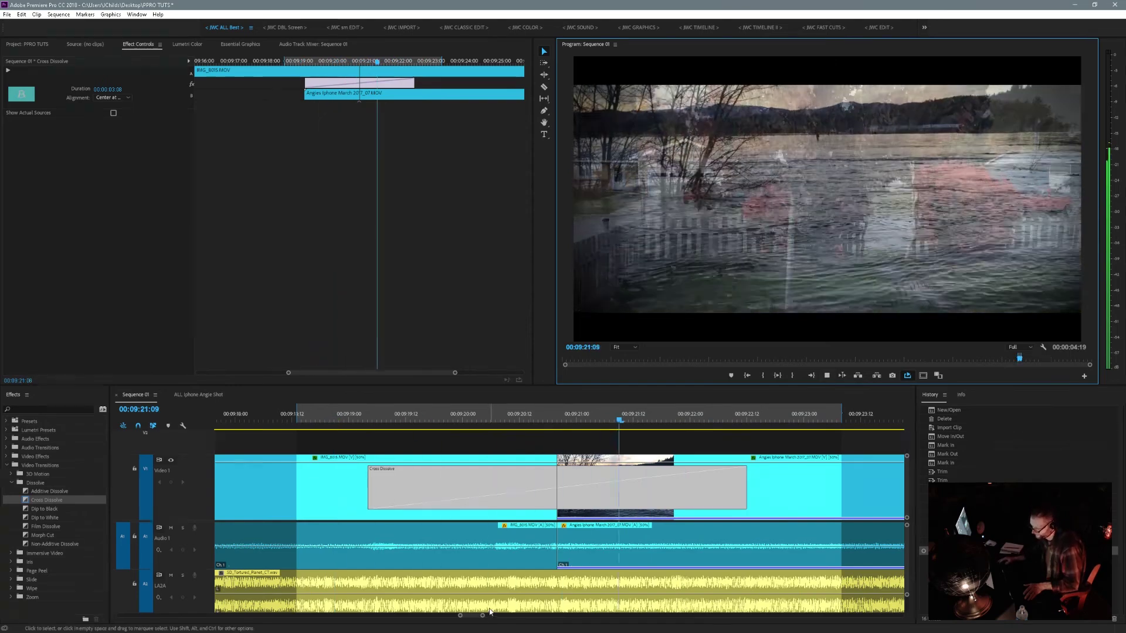
drag(484, 617, 505, 622)
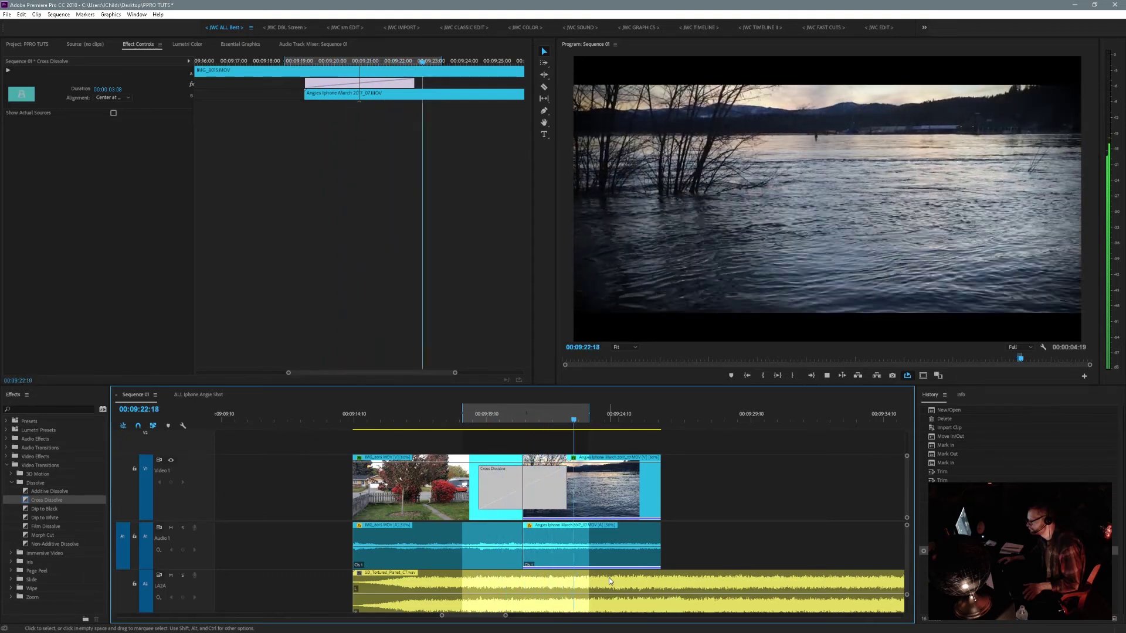
key(space)
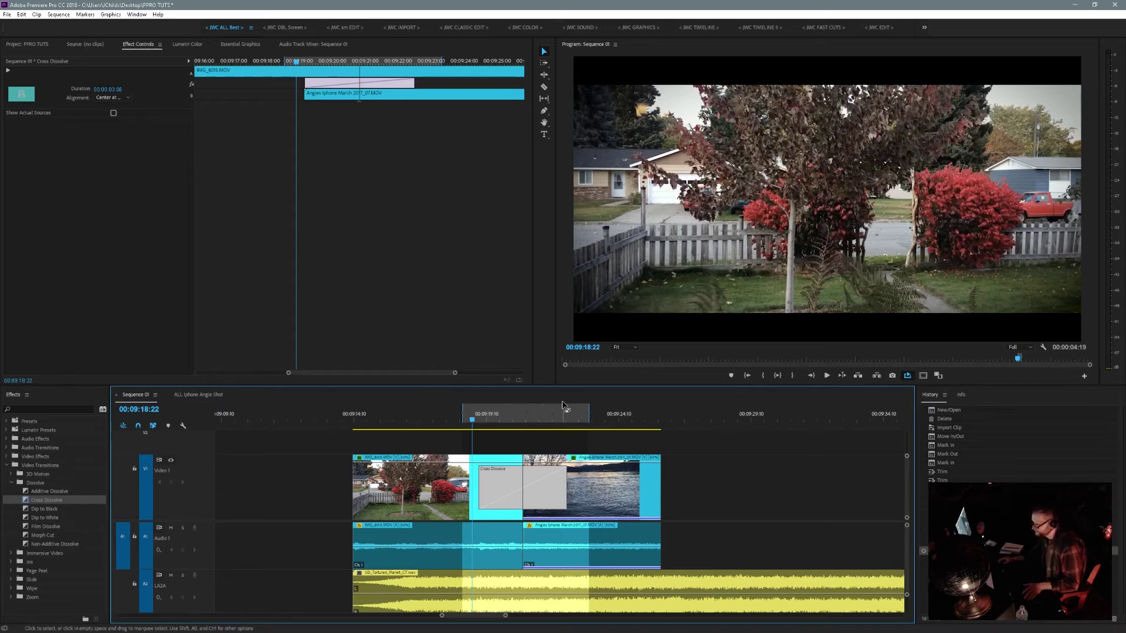
- Turn off loop playback and play the sequence from 00:09:13:10, before the first clip, through the Cross Dissolve
click(908, 377)
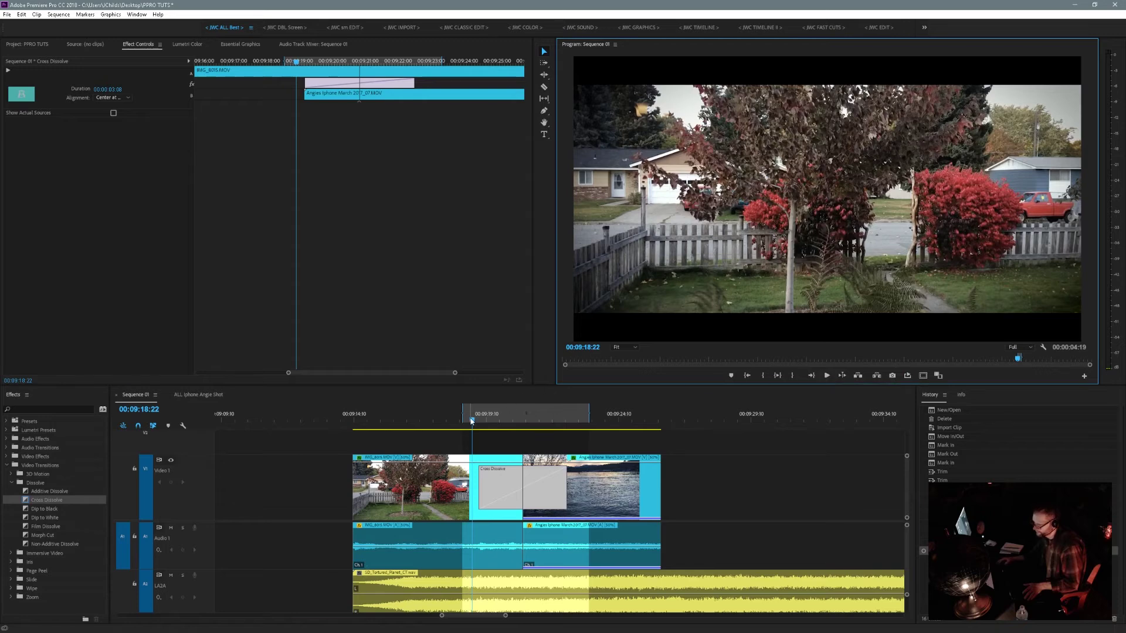
drag(472, 421, 327, 421)
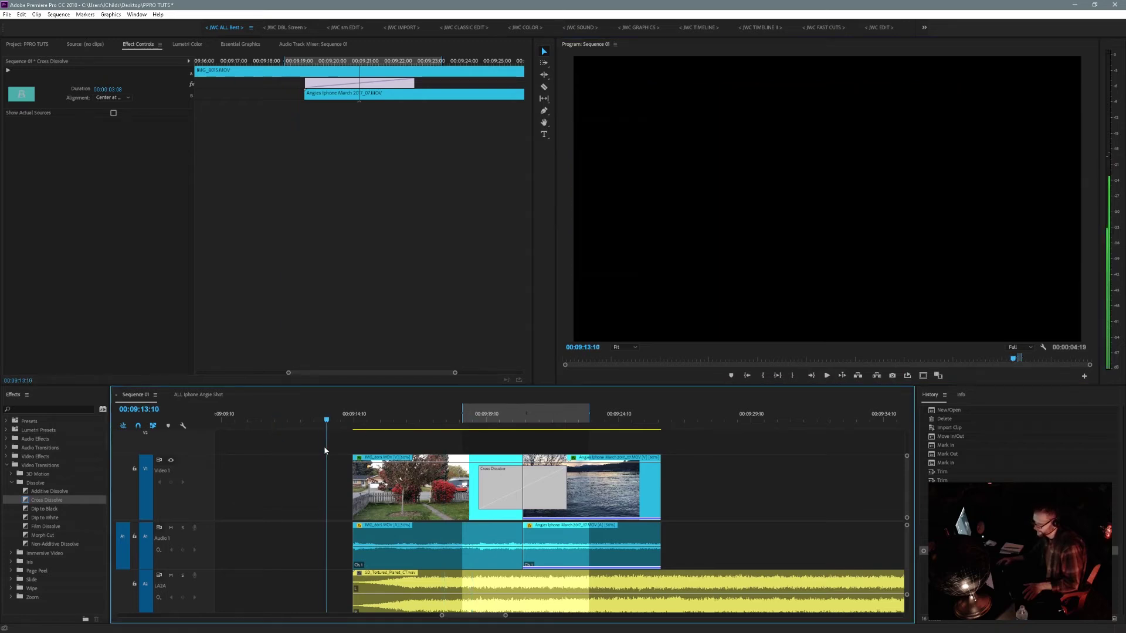
click(827, 376)
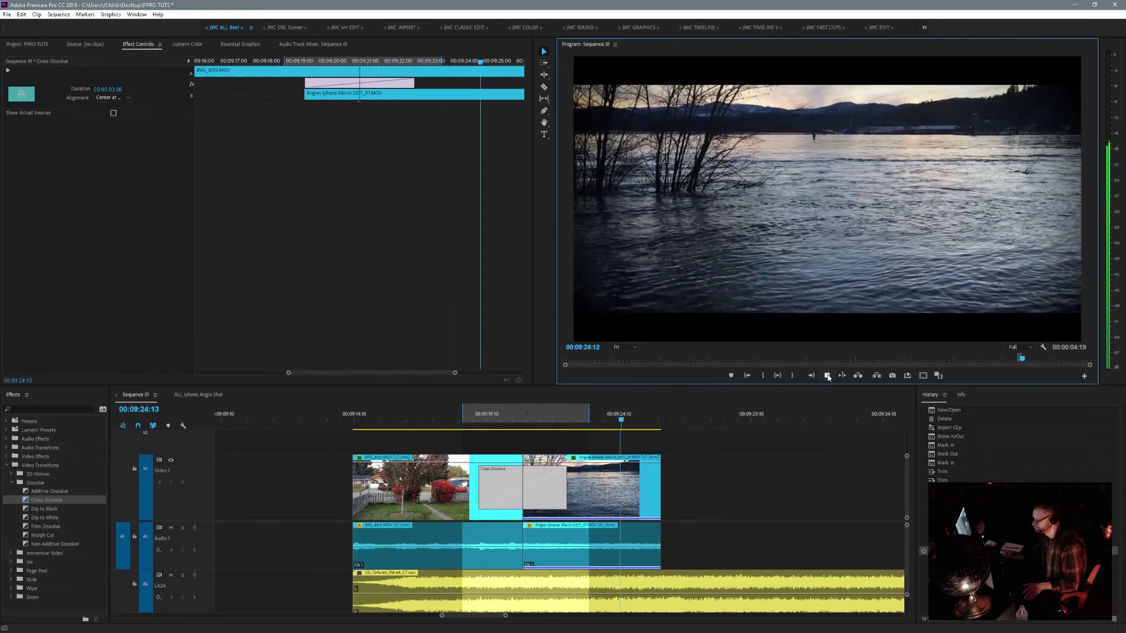
click(827, 376)
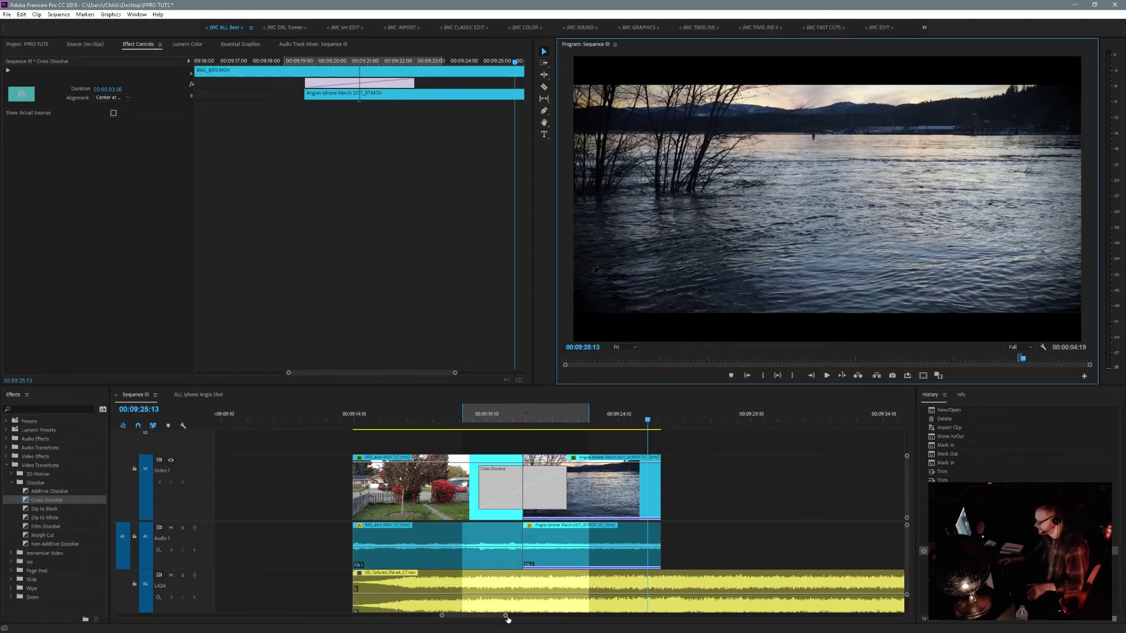
- Duplicate both clips with their audio and Cross Dissolve further along the same tracks, leaving a gap after the originals
drag(506, 616, 552, 618)
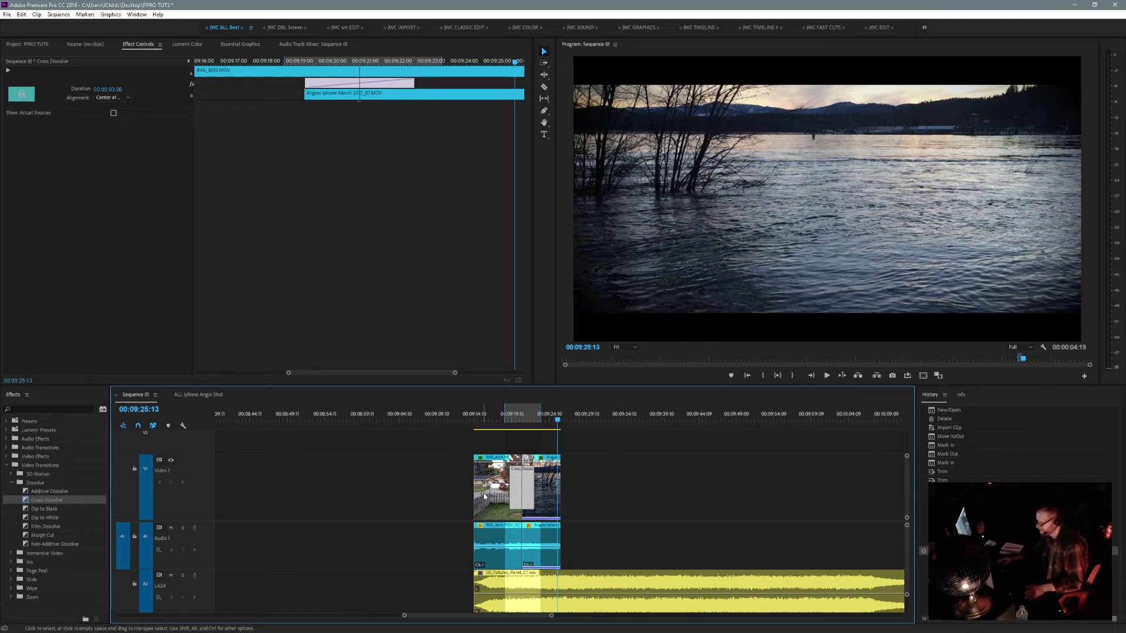
drag(584, 473, 467, 566)
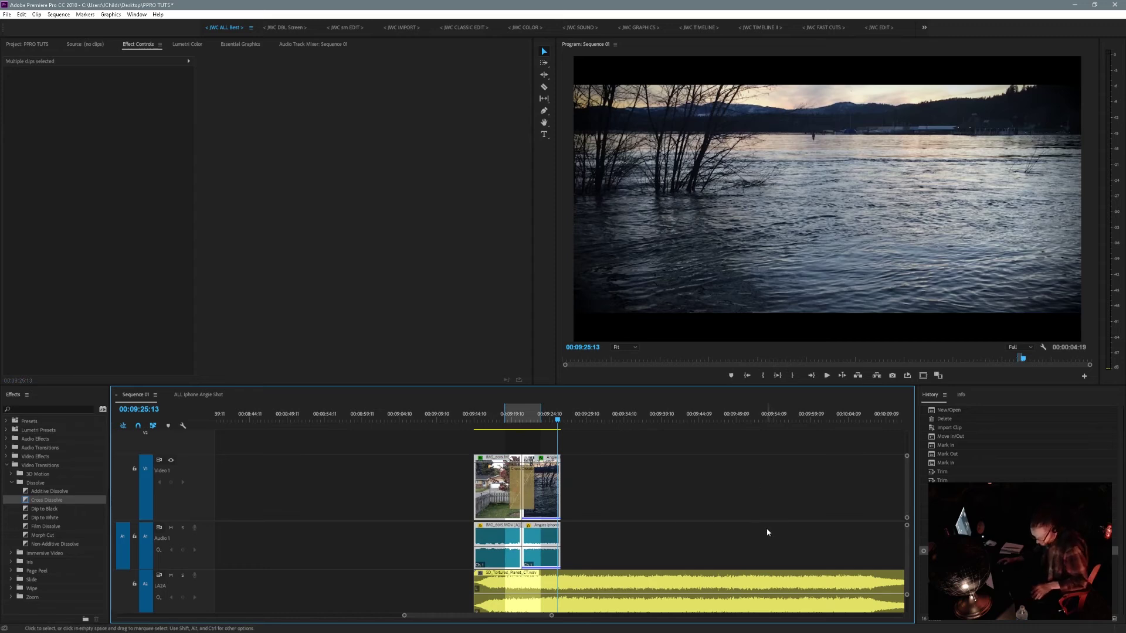
click(606, 505)
drag(468, 541, 467, 540)
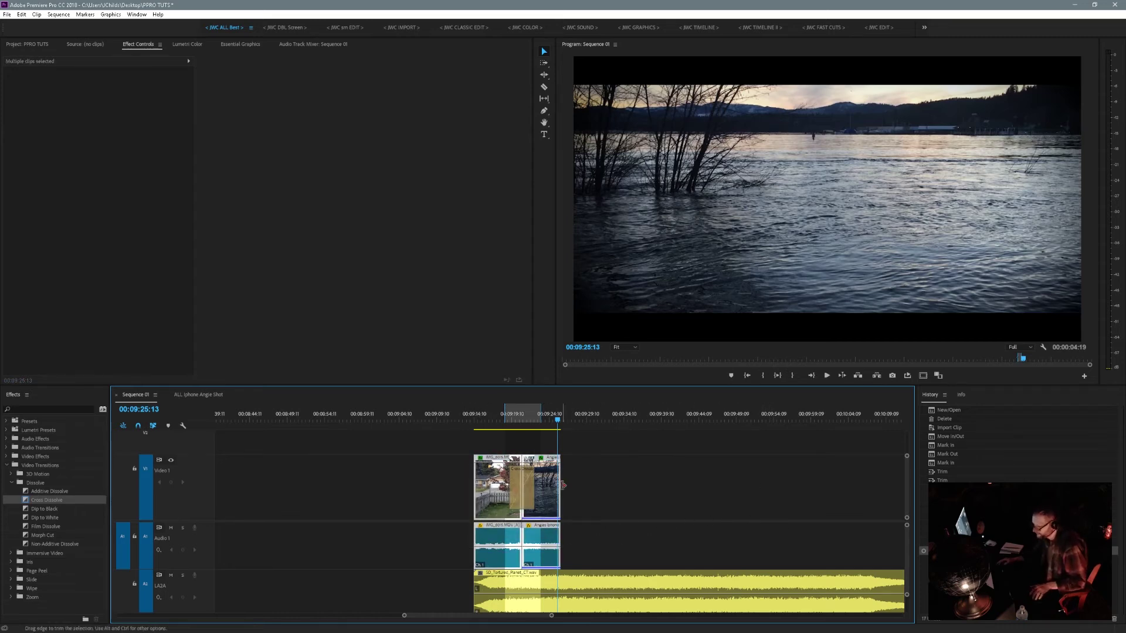
drag(547, 505, 651, 498)
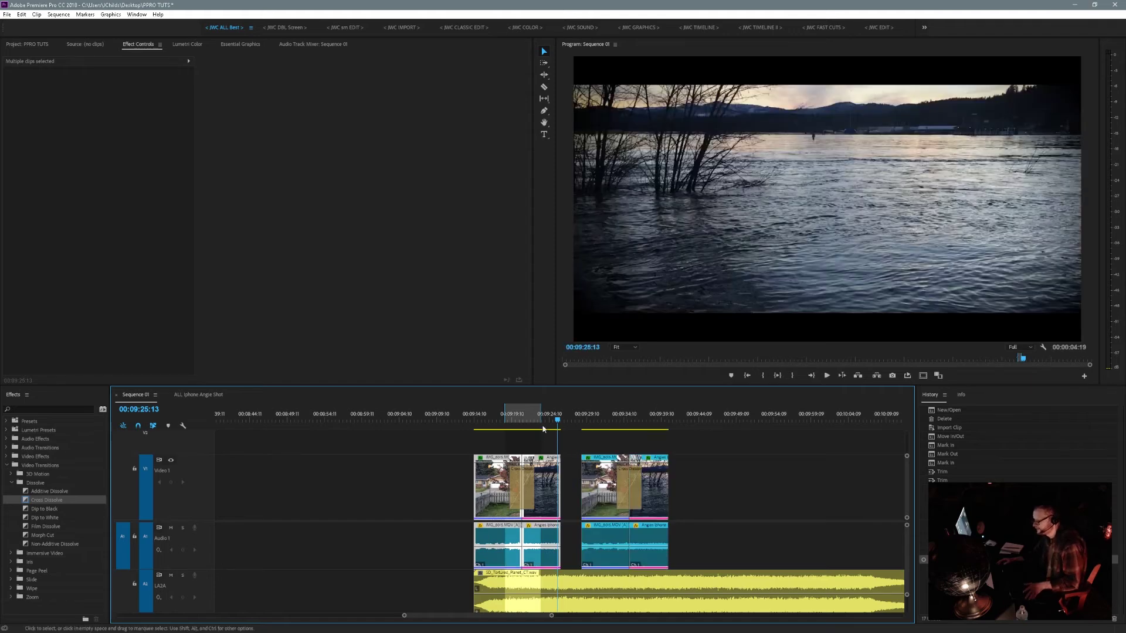
- Move the marked range over the cut between the copied clips with looping on, and remove the copied Cross Dissolve
drag(557, 422, 623, 431)
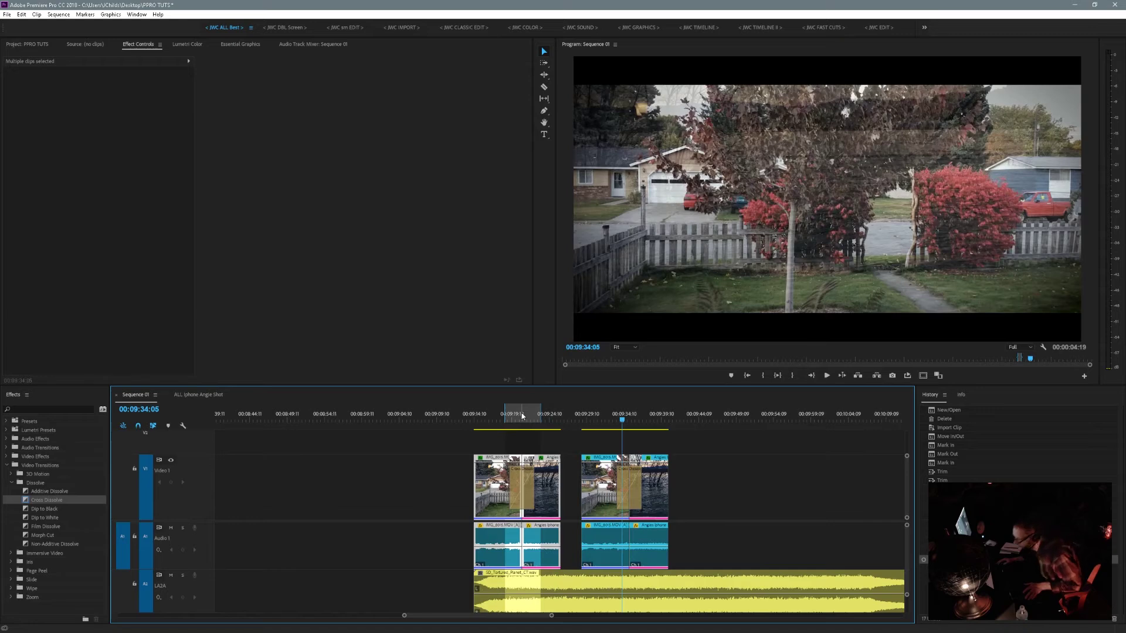
click(524, 416)
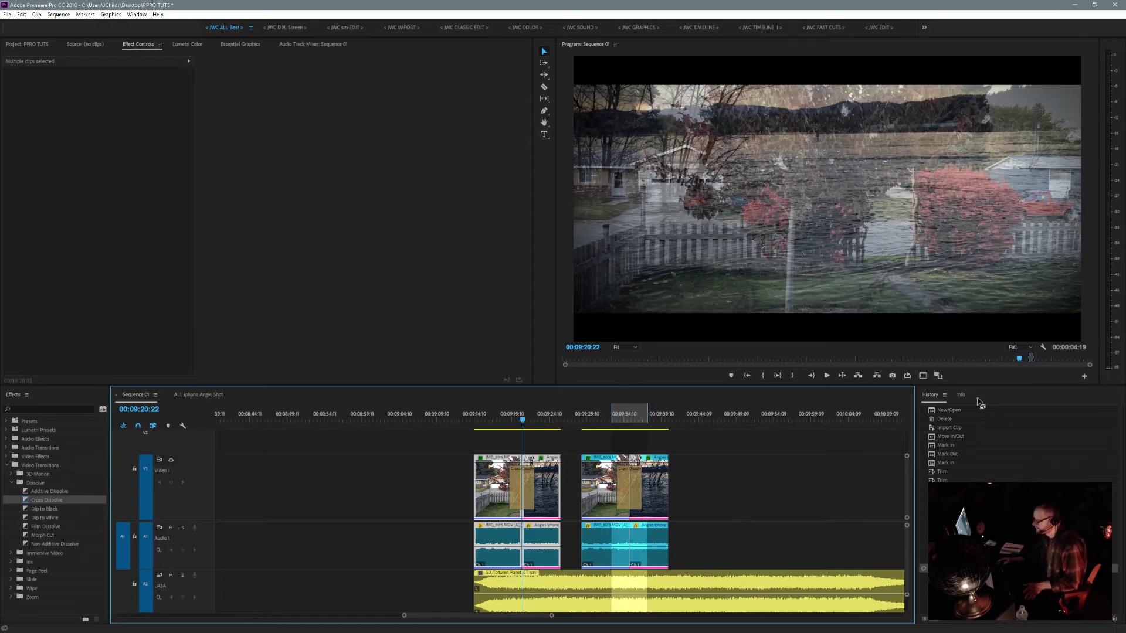
click(634, 493)
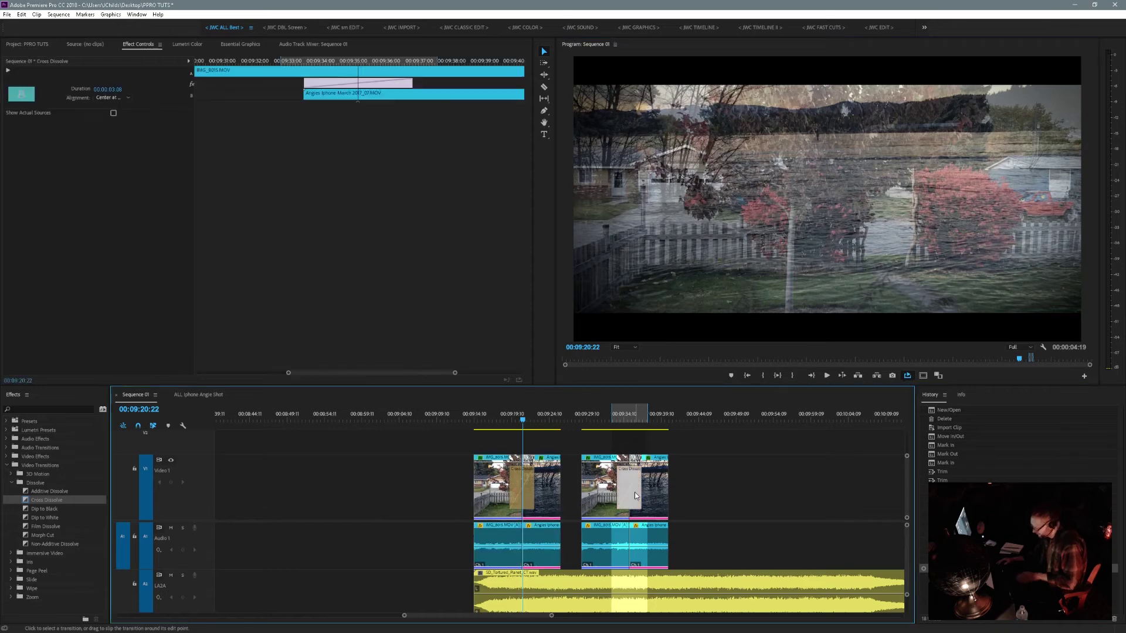
key(Delete)
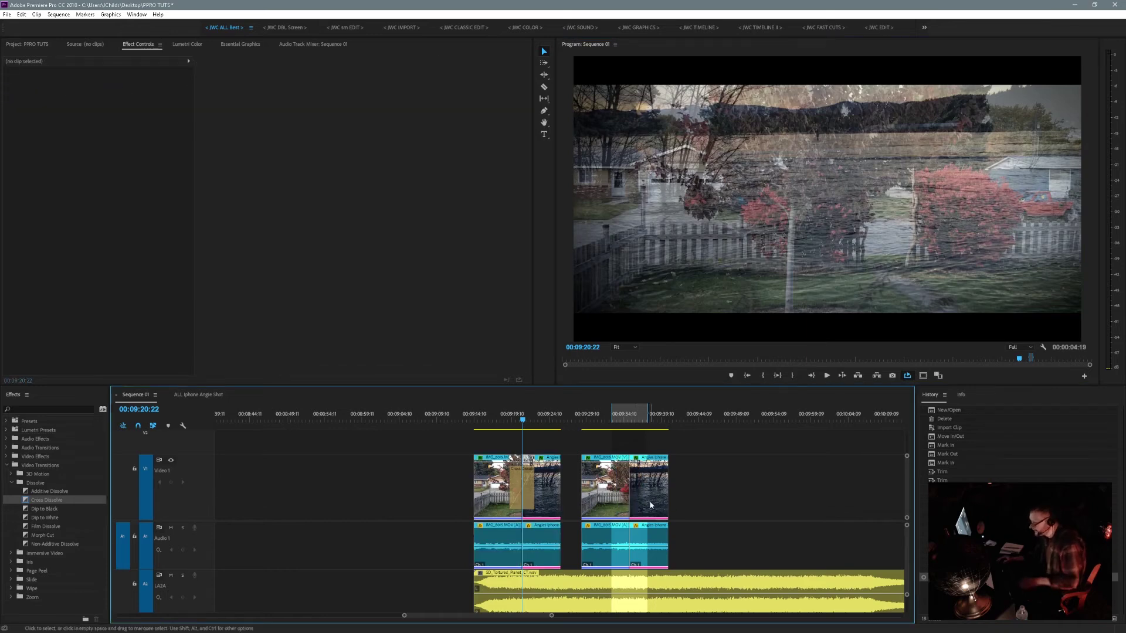
click(827, 377)
key(space)
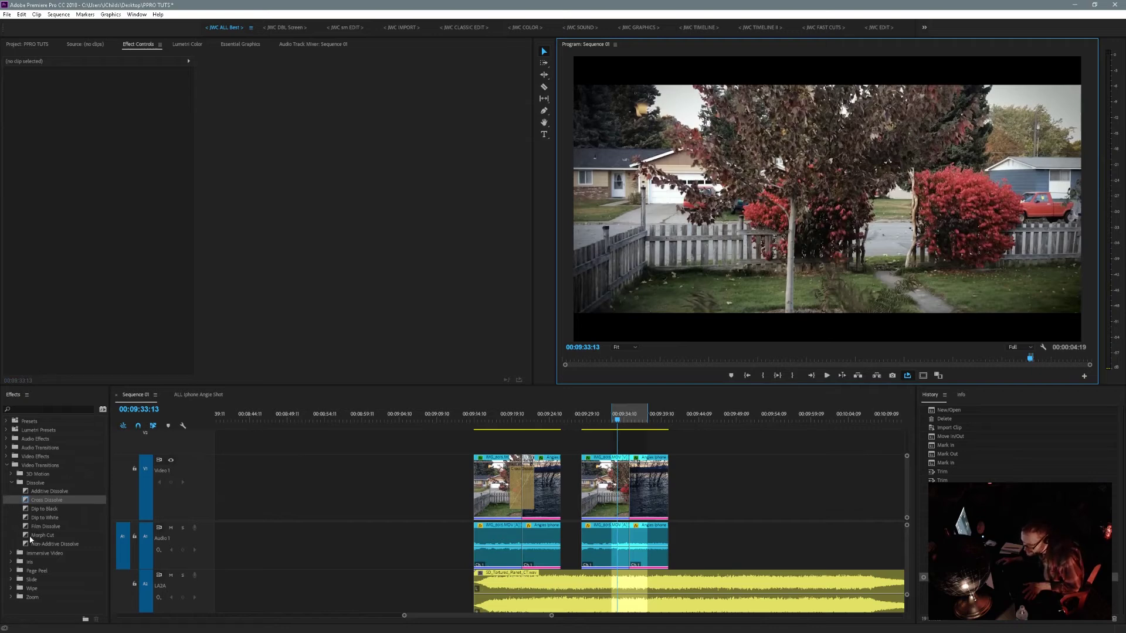
- Apply the Morph Cut transition to the cut between the copied clips and play through it
drag(26, 537, 635, 494)
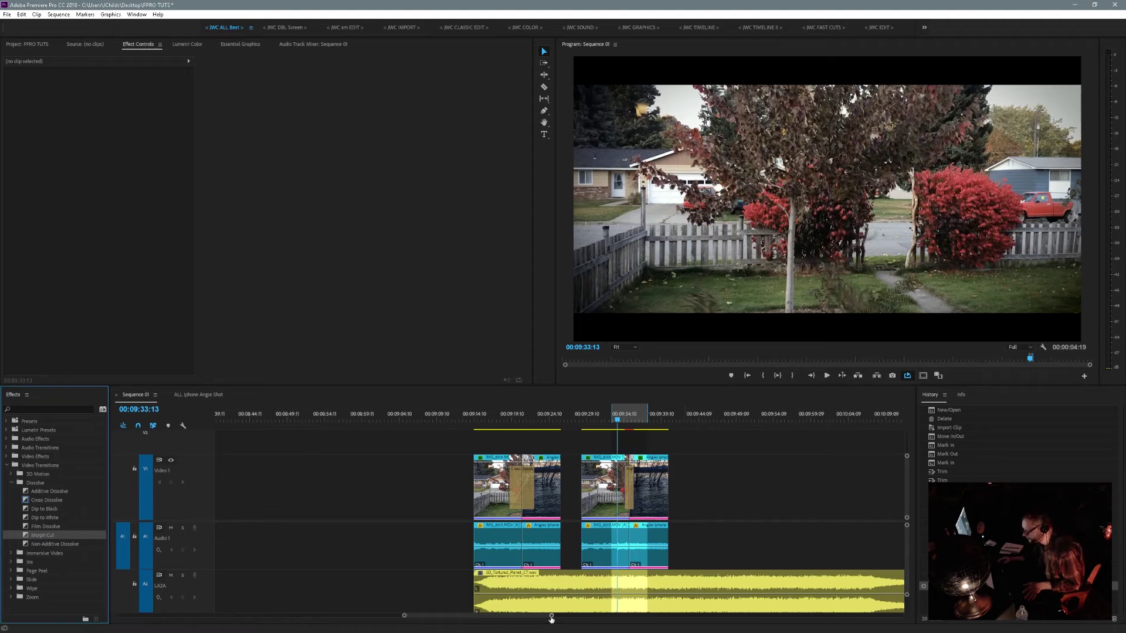
drag(551, 619, 501, 630)
key(space)
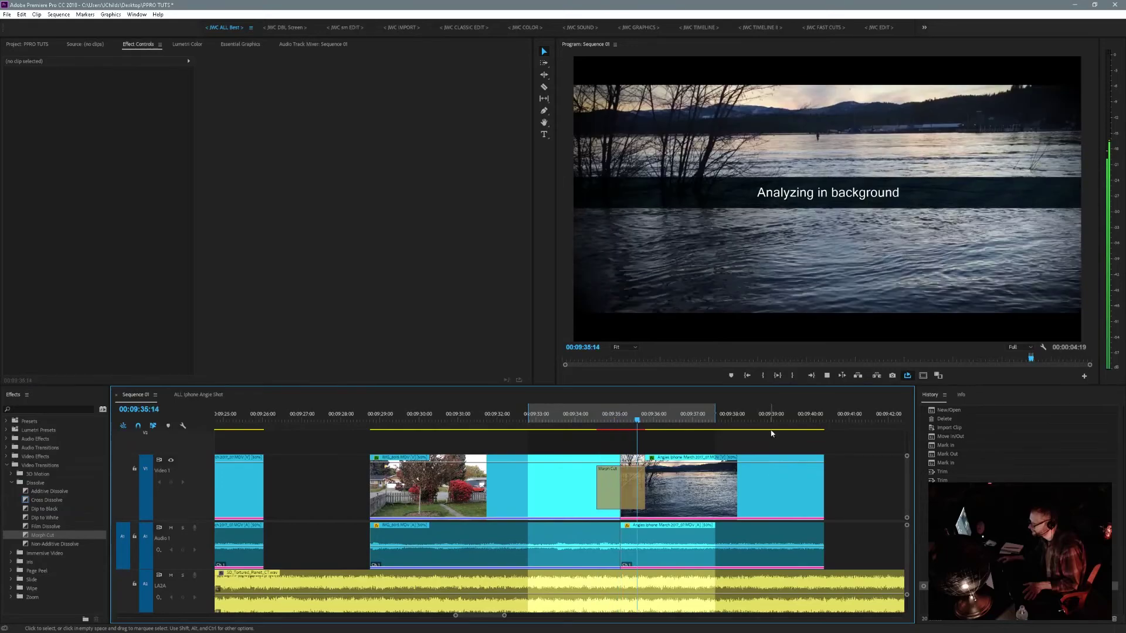
click(828, 376)
click(828, 376)
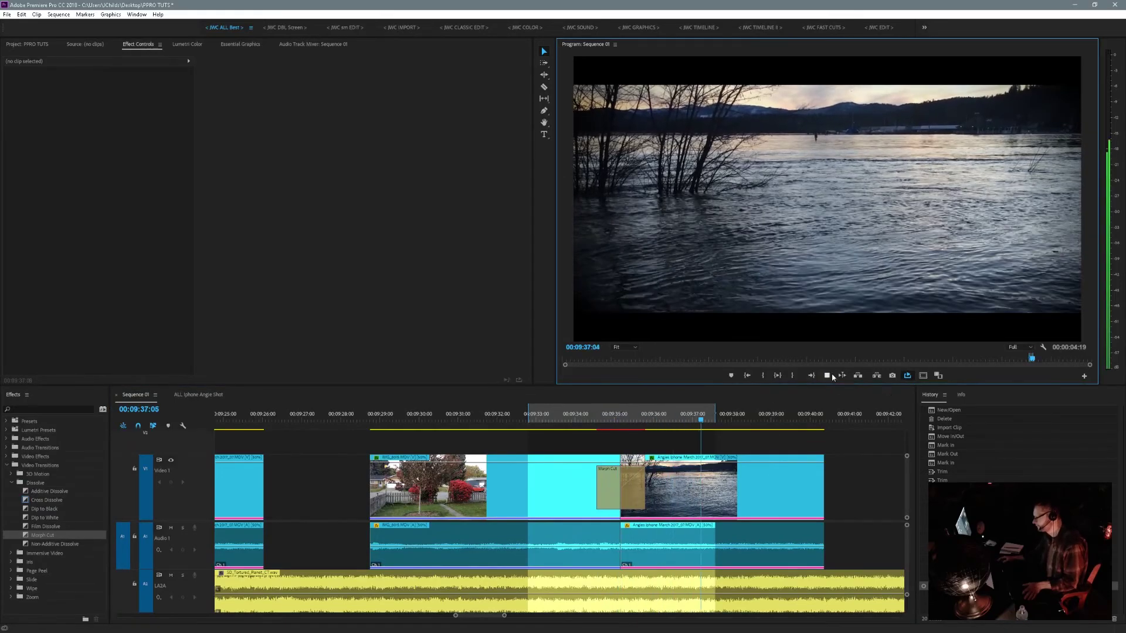
click(828, 376)
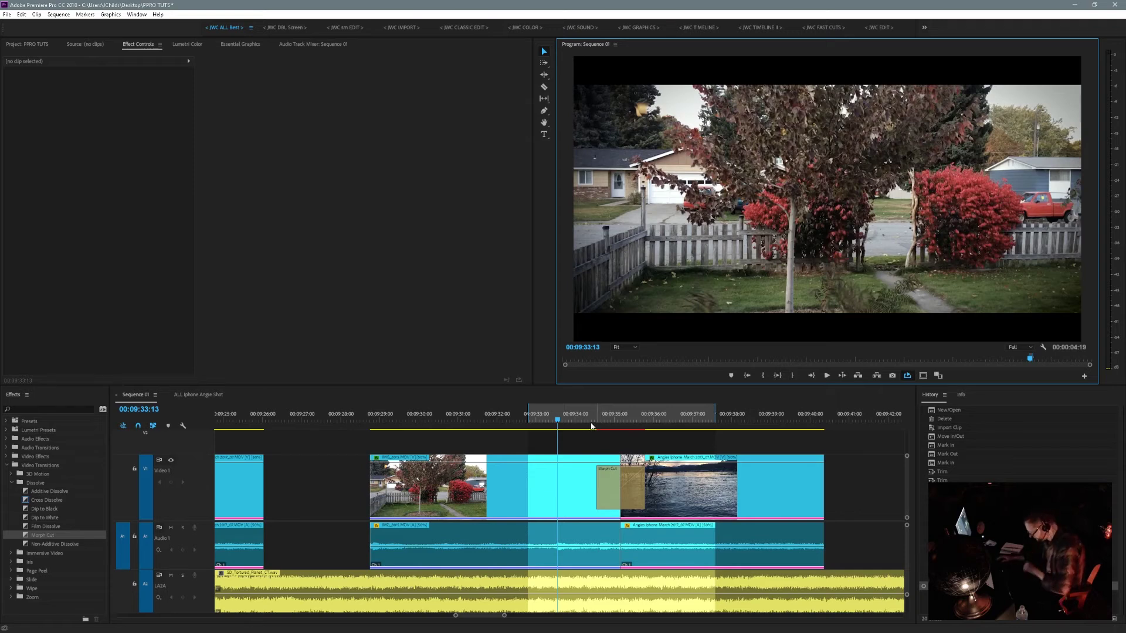
- Replace the Morph Cut between the copied clips with the Iris Round video transition
click(633, 488)
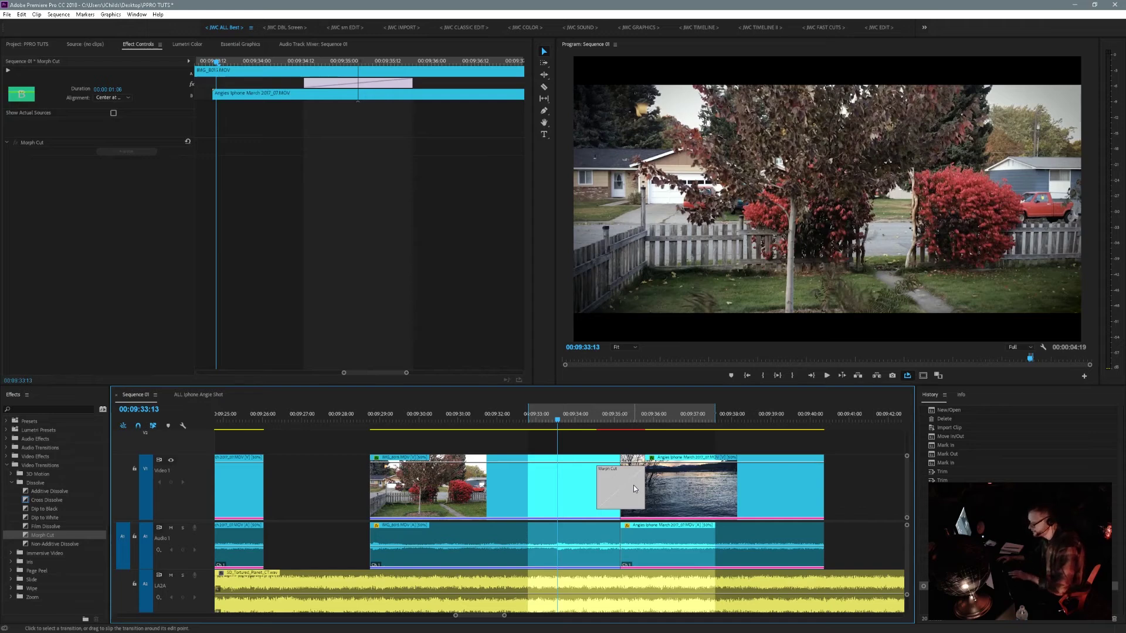
key(Delete)
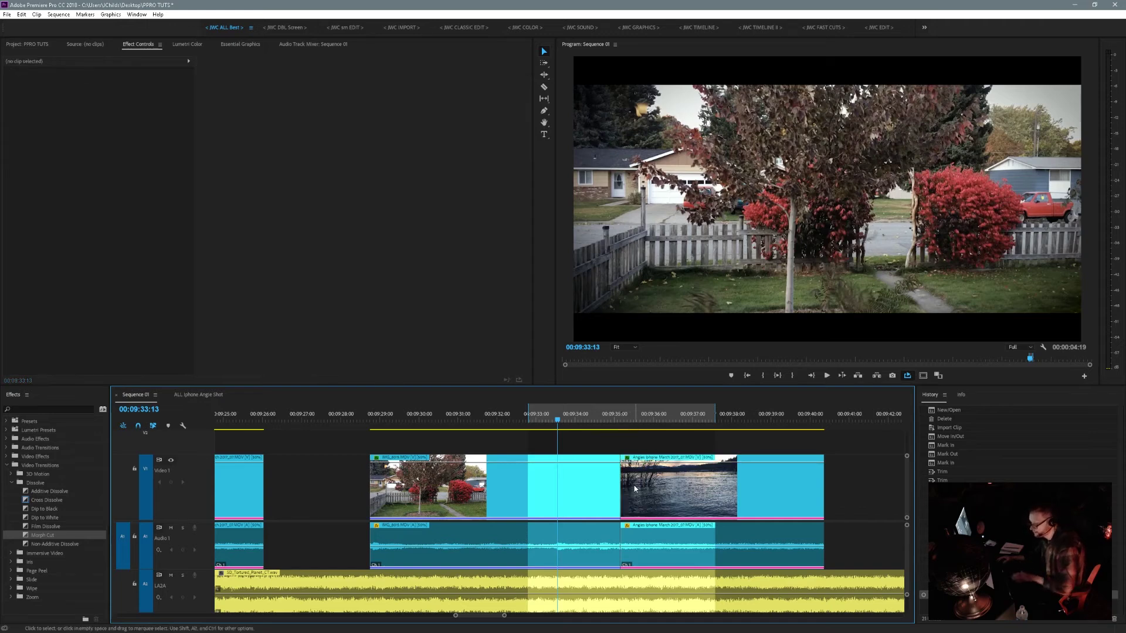
click(8, 466)
click(7, 465)
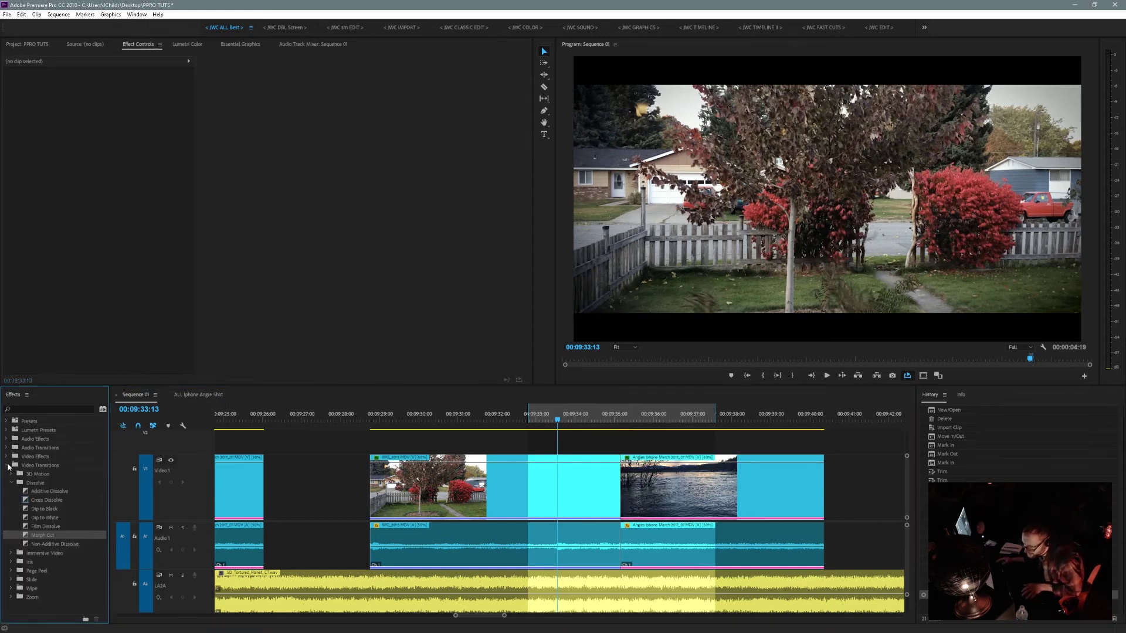
click(11, 483)
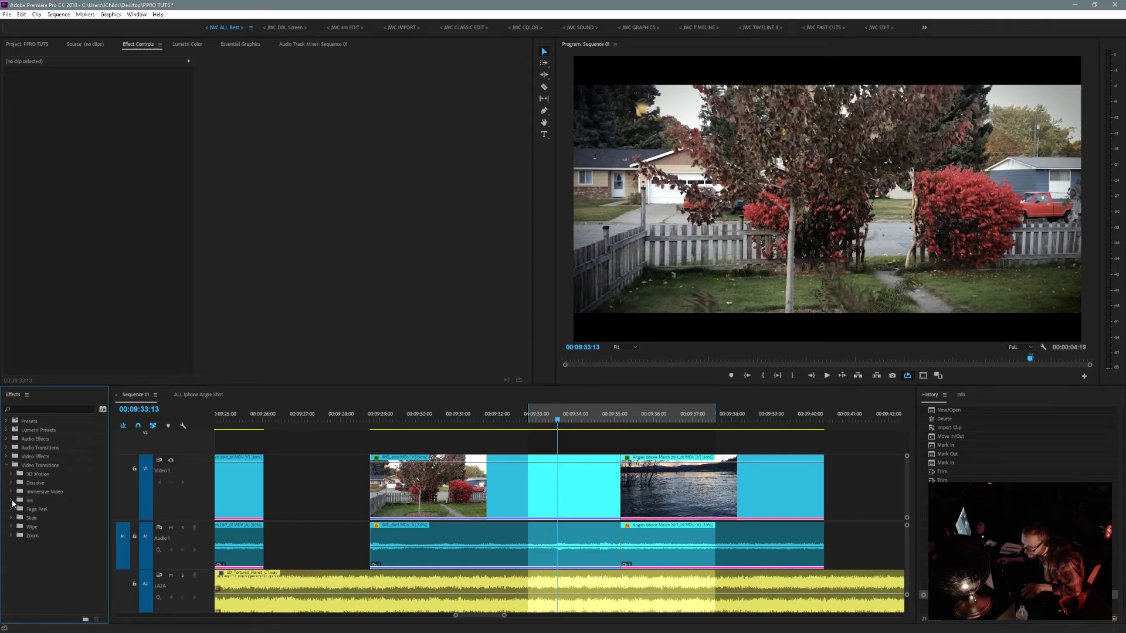
click(11, 501)
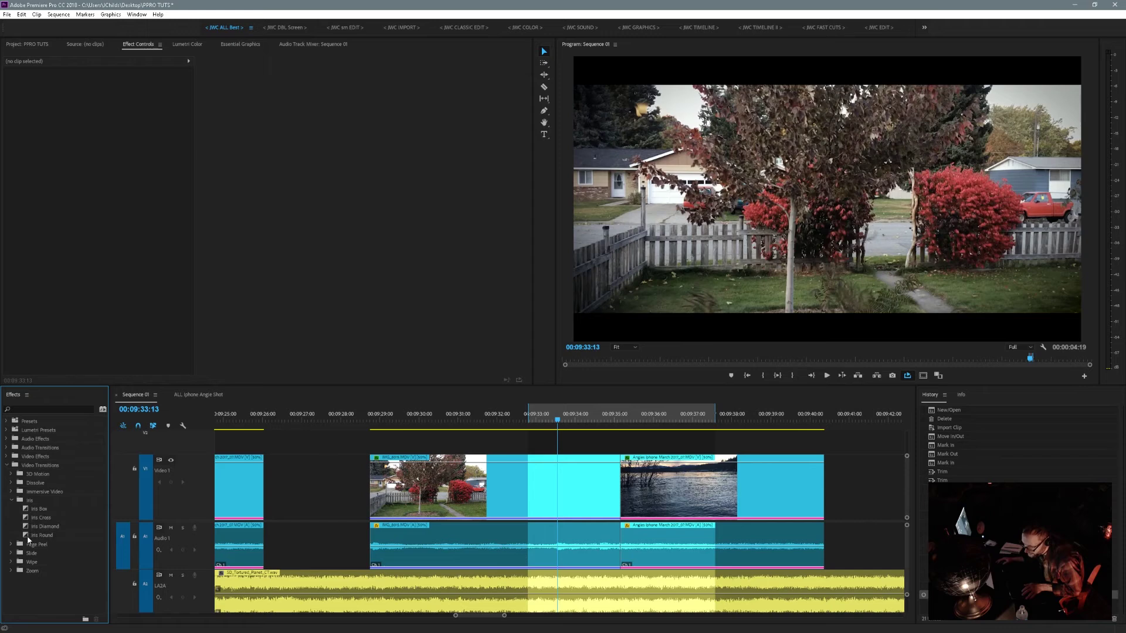
drag(27, 537, 621, 489)
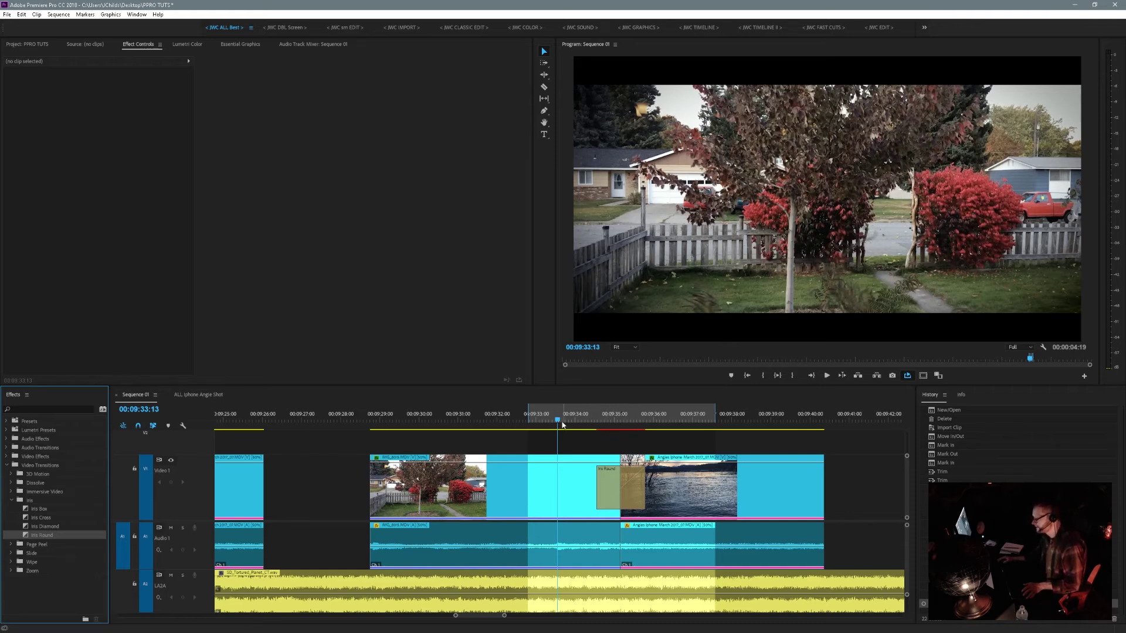
- Play the Iris Round transition, starting from 00:09:34:10 just before it
drag(558, 419, 591, 419)
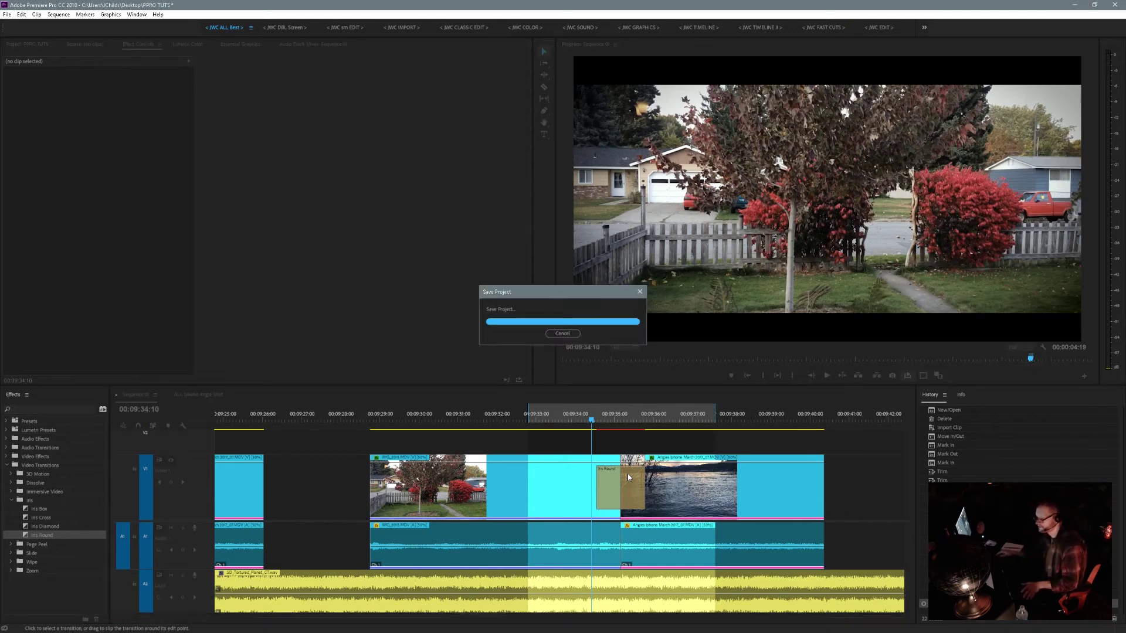
click(826, 376)
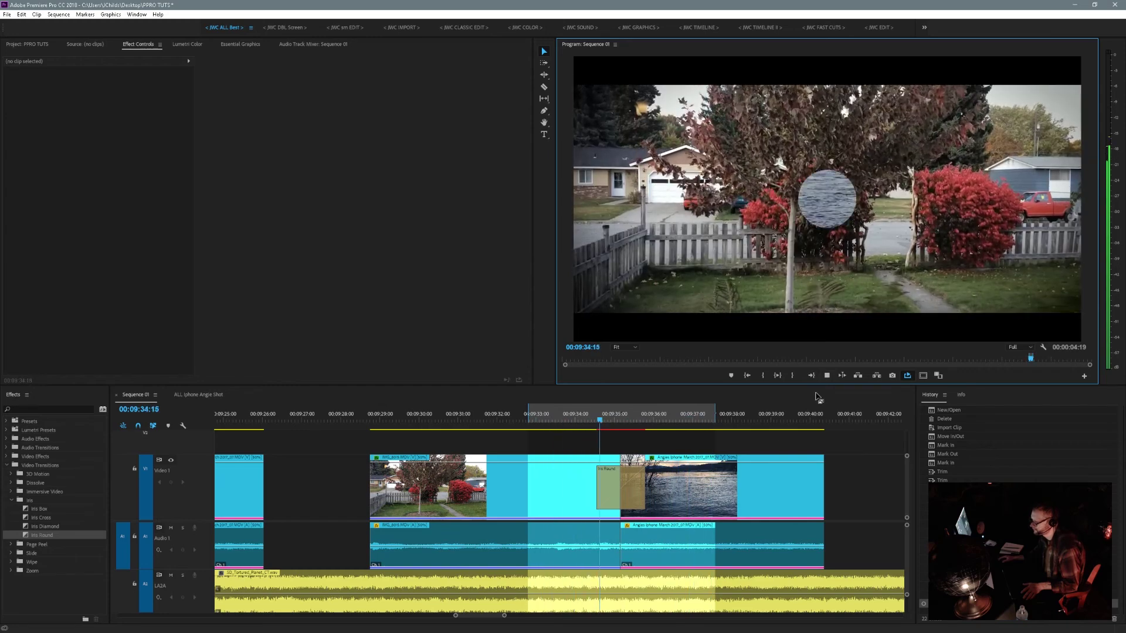
key(space)
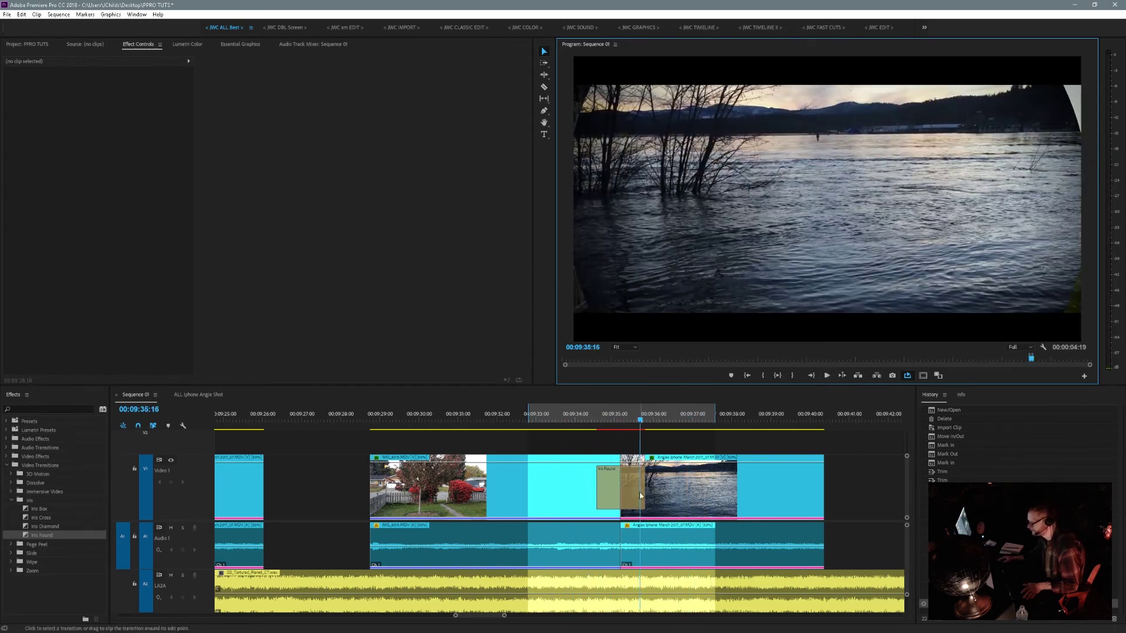
- Extend the Iris Round transition to 00:00:03:08, centred on the cut, and play through it from 00:09:32:10
drag(643, 488, 684, 489)
drag(641, 422, 513, 441)
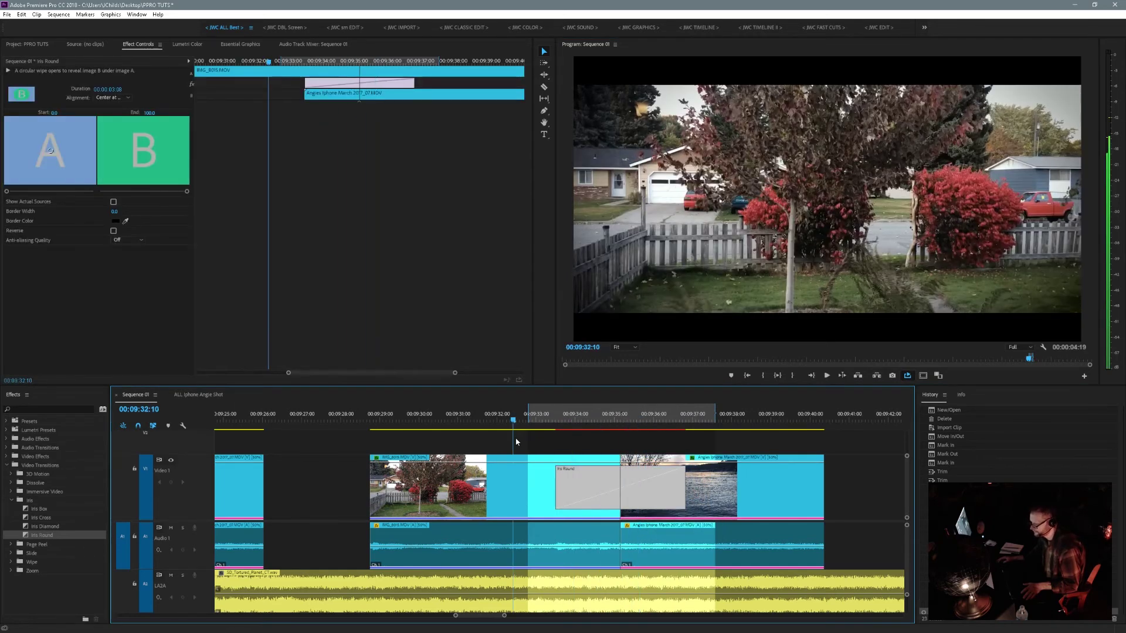
key(space)
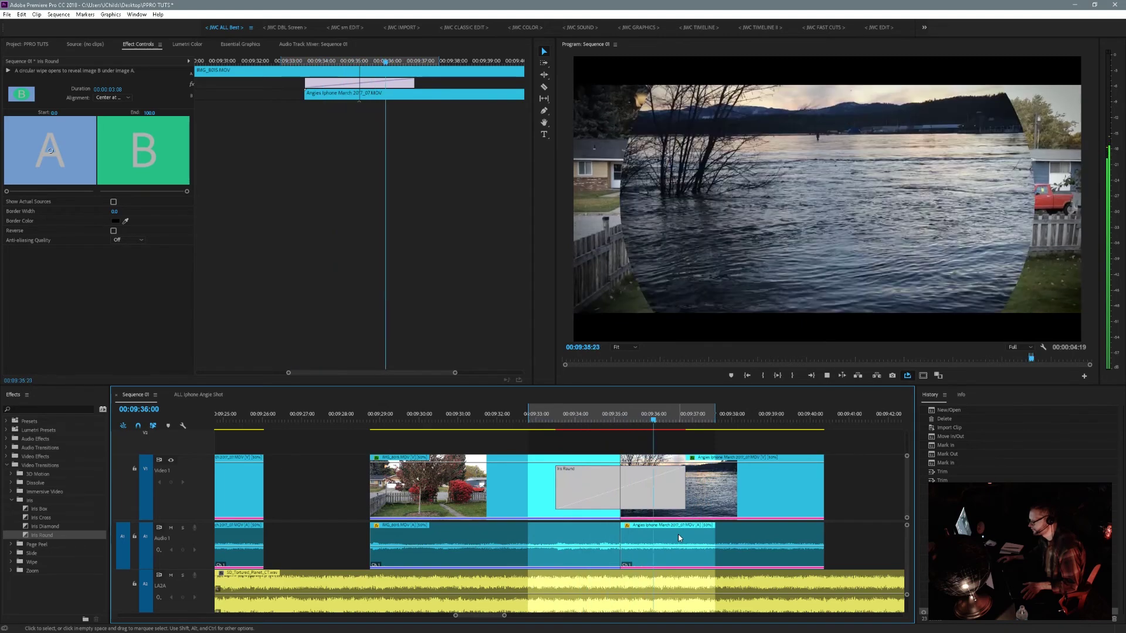
key(space)
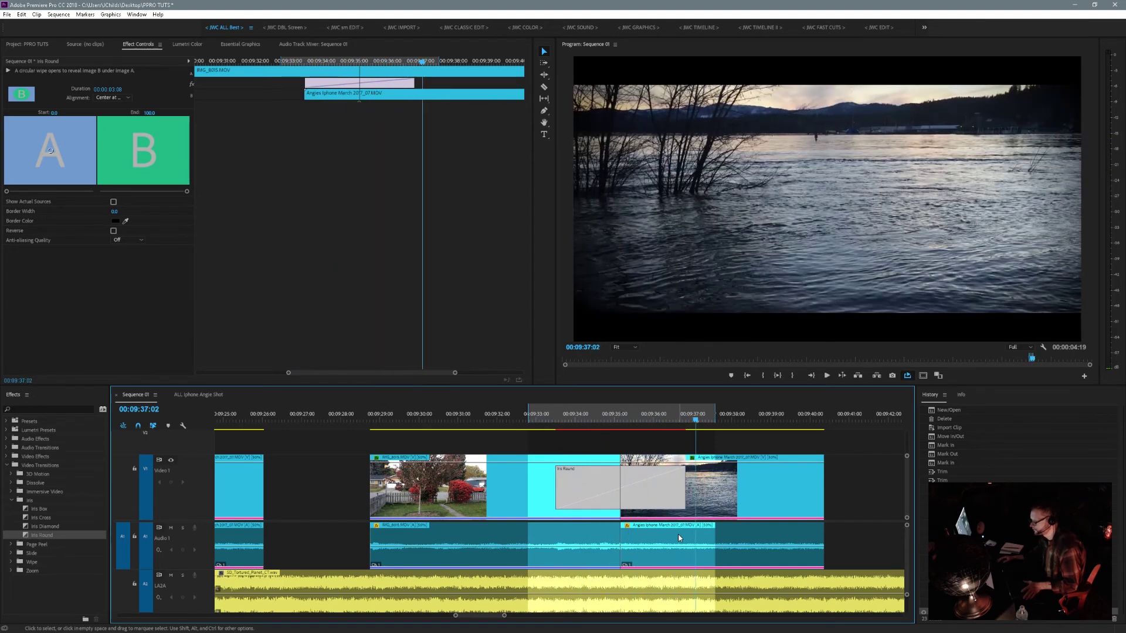
- Render the video previews for the marked range around the Iris Round transition
double_click(639, 492)
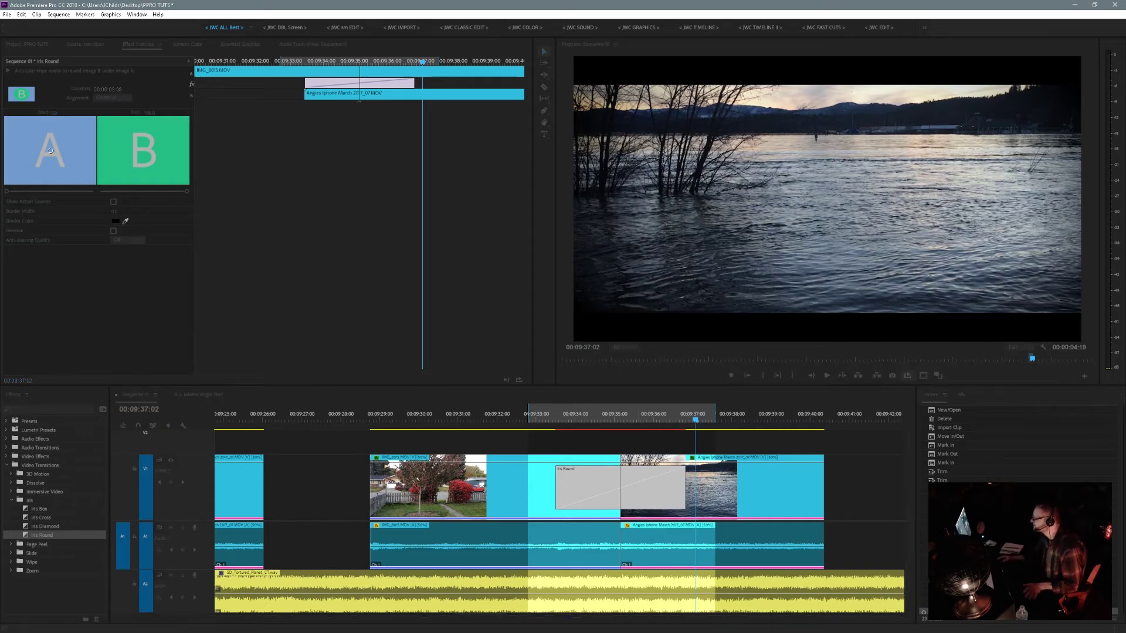
drag(858, 385, 630, 294)
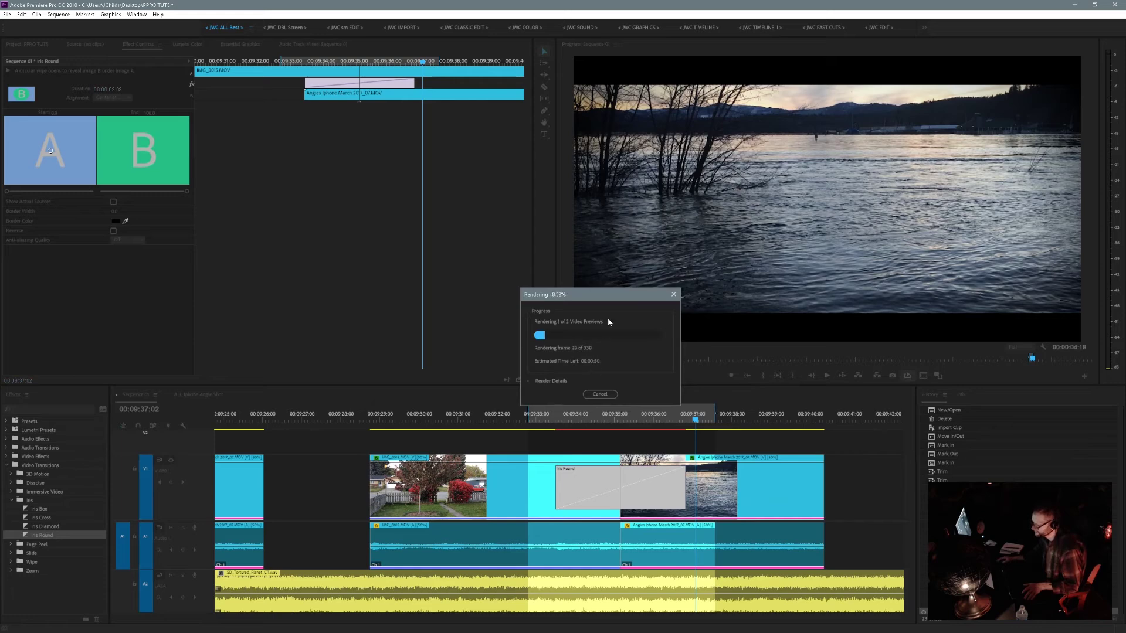
drag(608, 298, 604, 271)
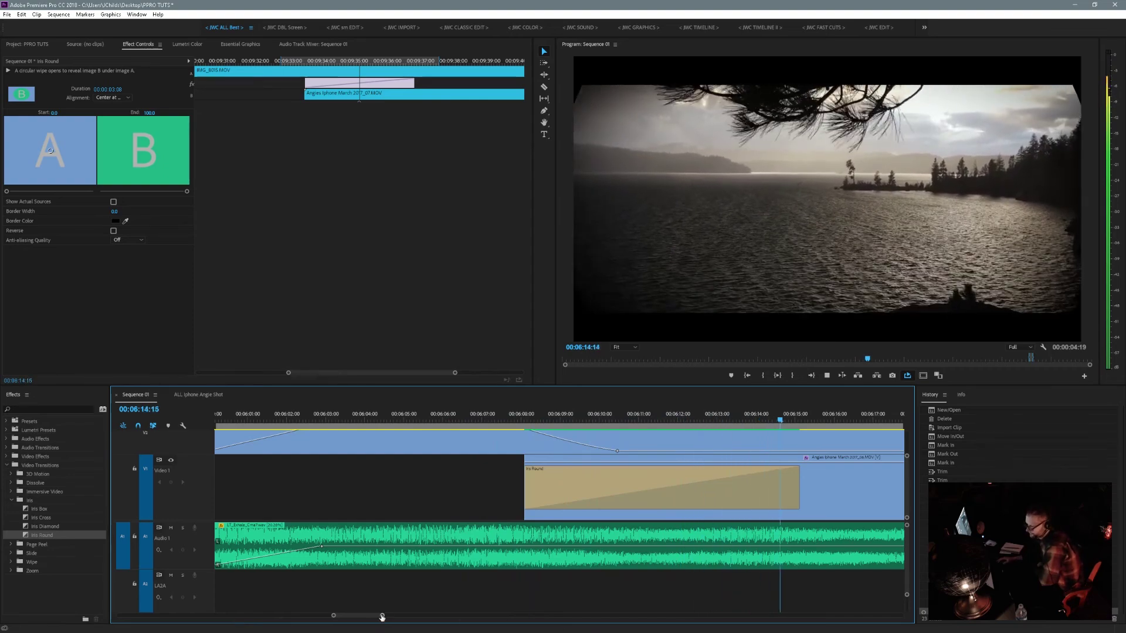
- Play the earlier section that starts and ends with Iris Round transitions, through to its end at about 00:06:38
drag(382, 617, 397, 622)
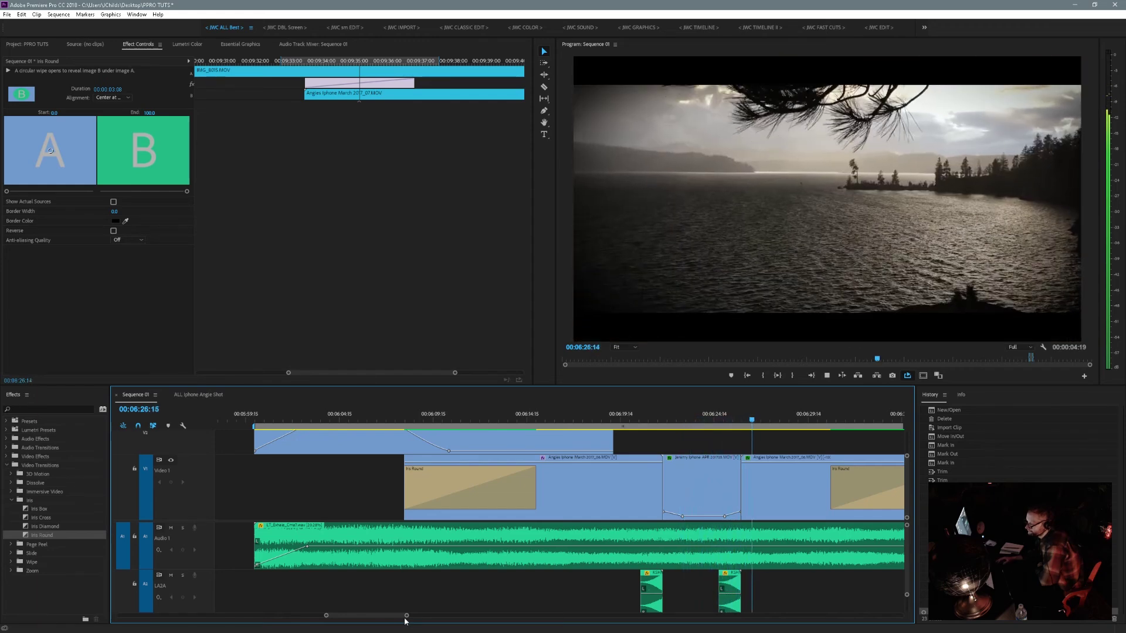
drag(407, 617, 422, 617)
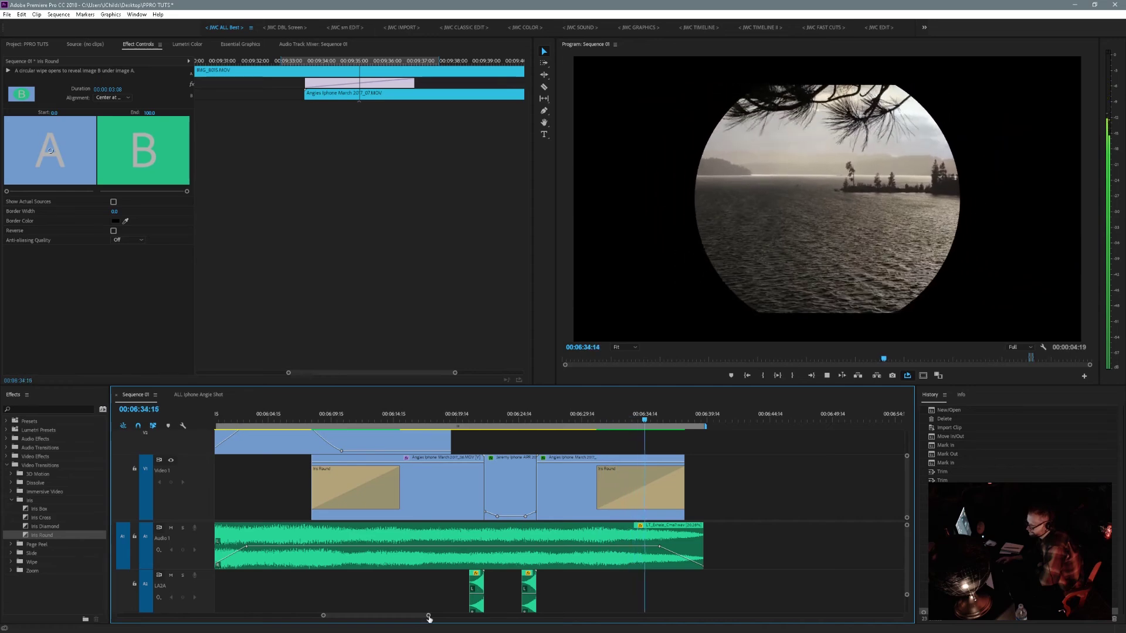
drag(428, 616, 513, 619)
key(space)
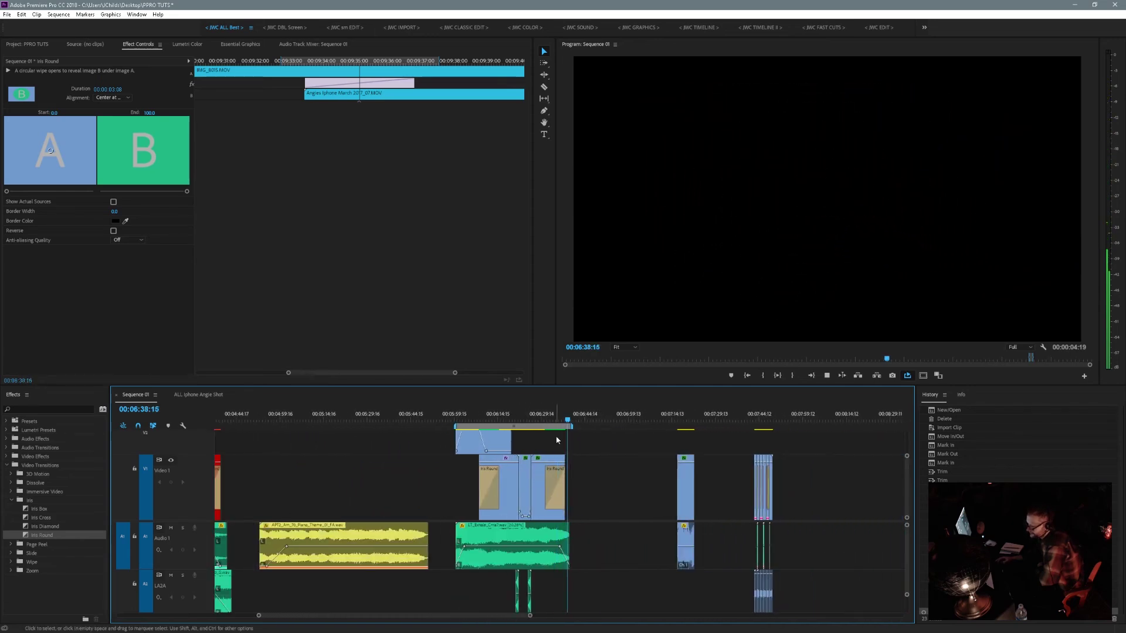
- Return to the copied clips at 00:09:28:19 and play through their Iris Round transition to 00:09:36:16
drag(568, 421, 510, 469)
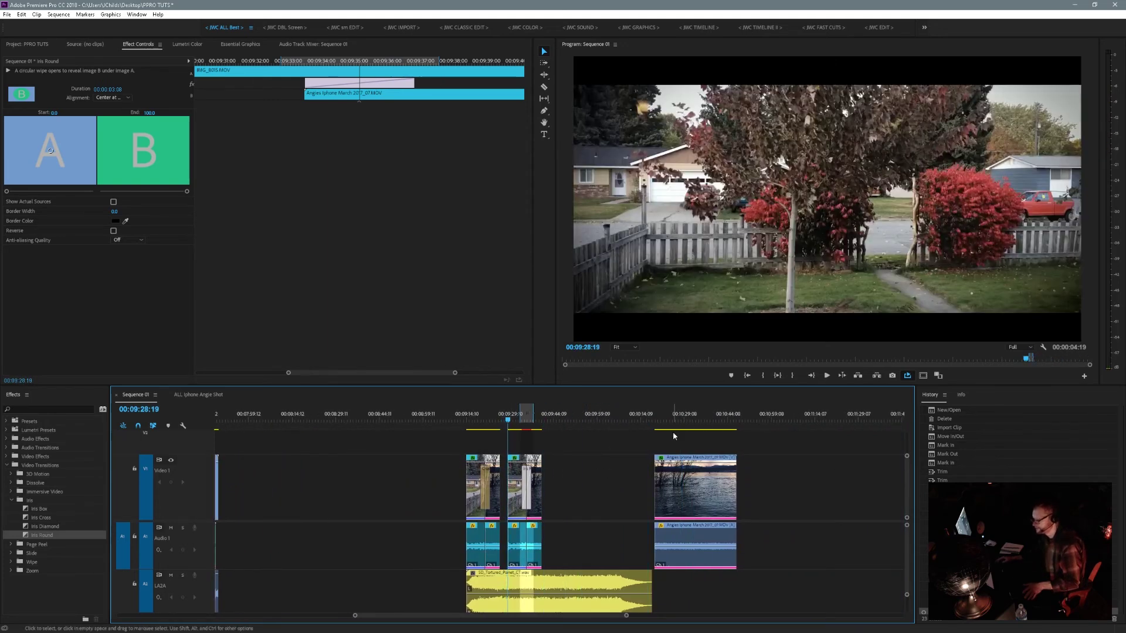
key(space)
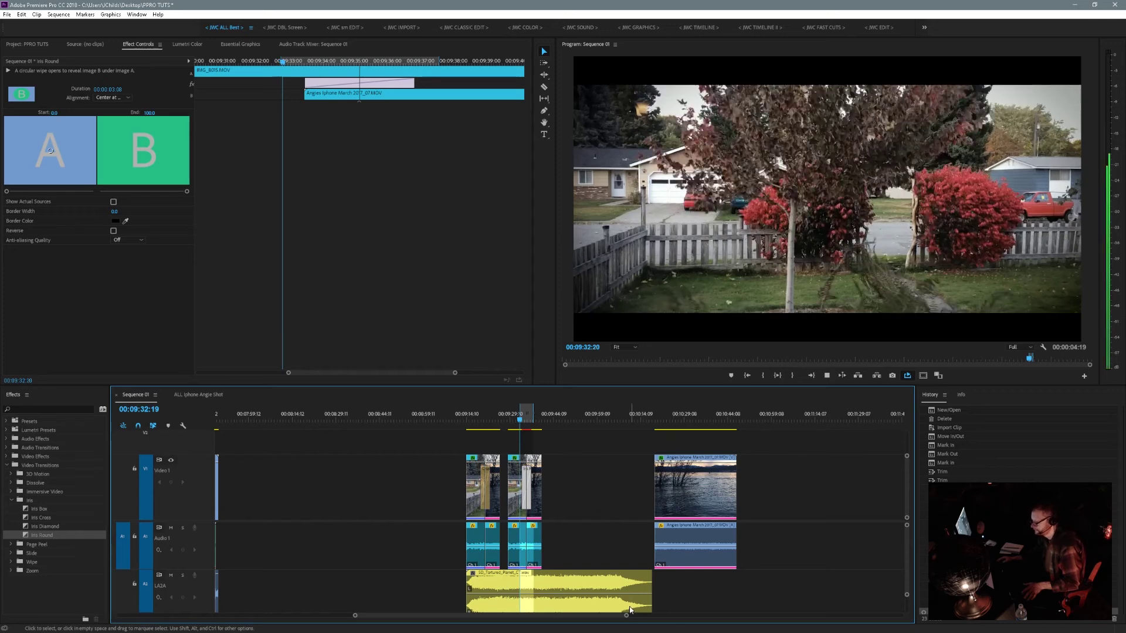
drag(626, 617, 498, 618)
key(space)
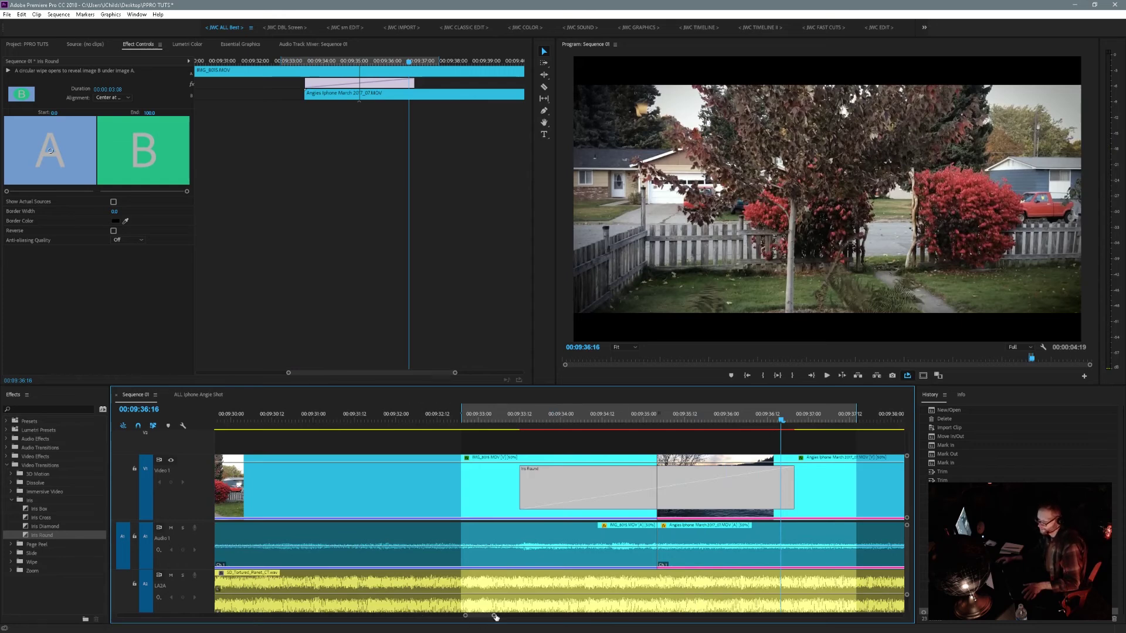
- Delete the Iris Round transition between the copied clips and ripple delete the gap in front of them
drag(496, 617, 566, 617)
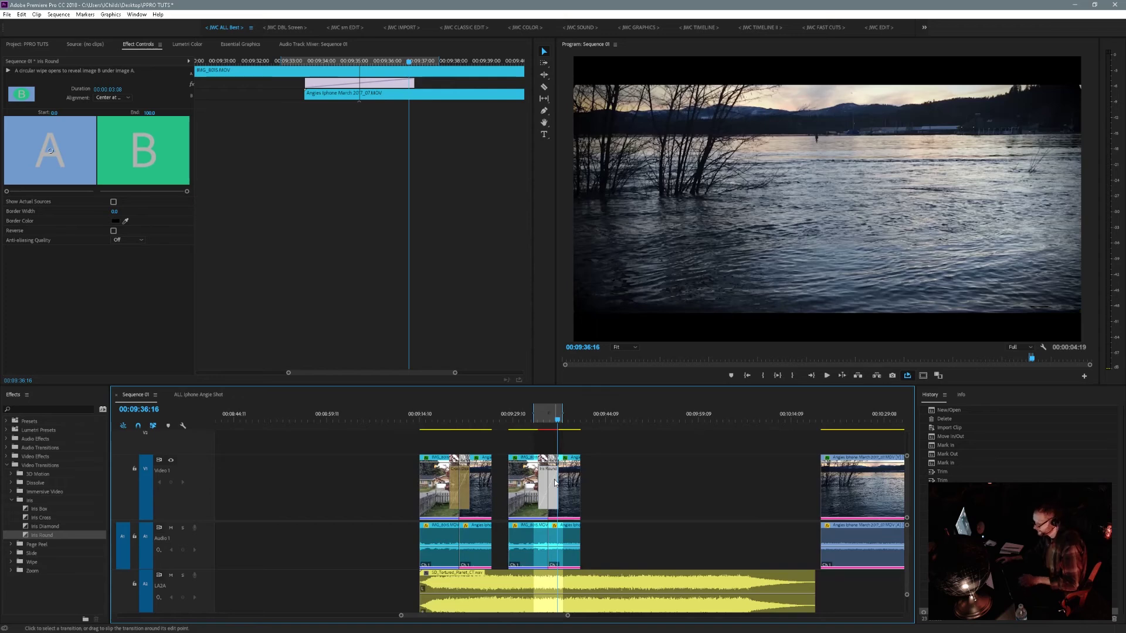
key(Delete)
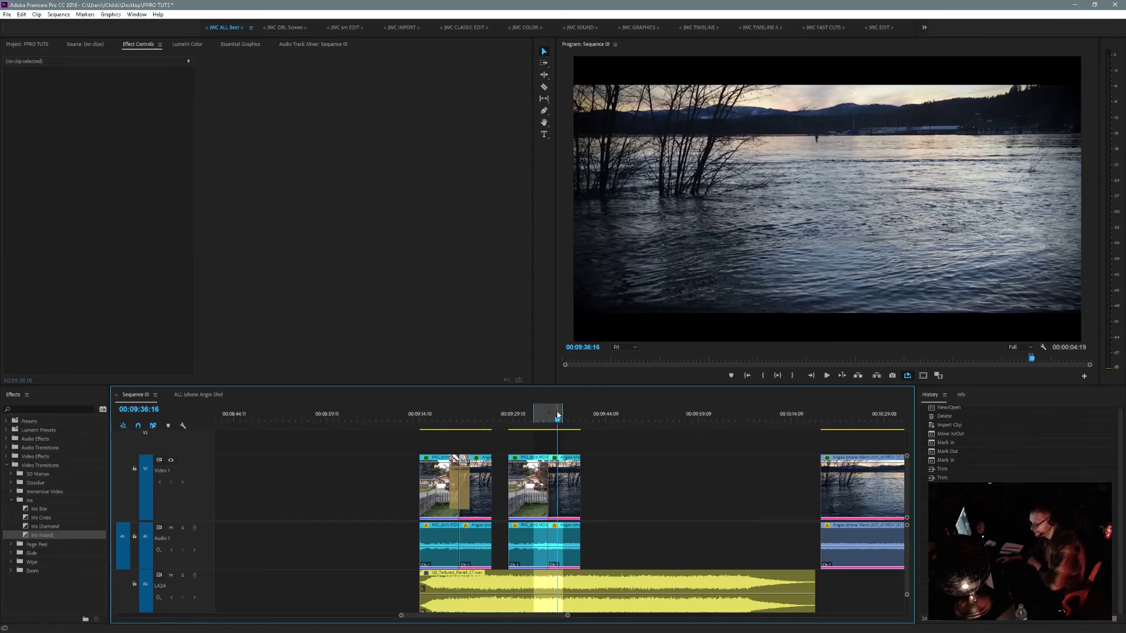
drag(558, 423, 444, 421)
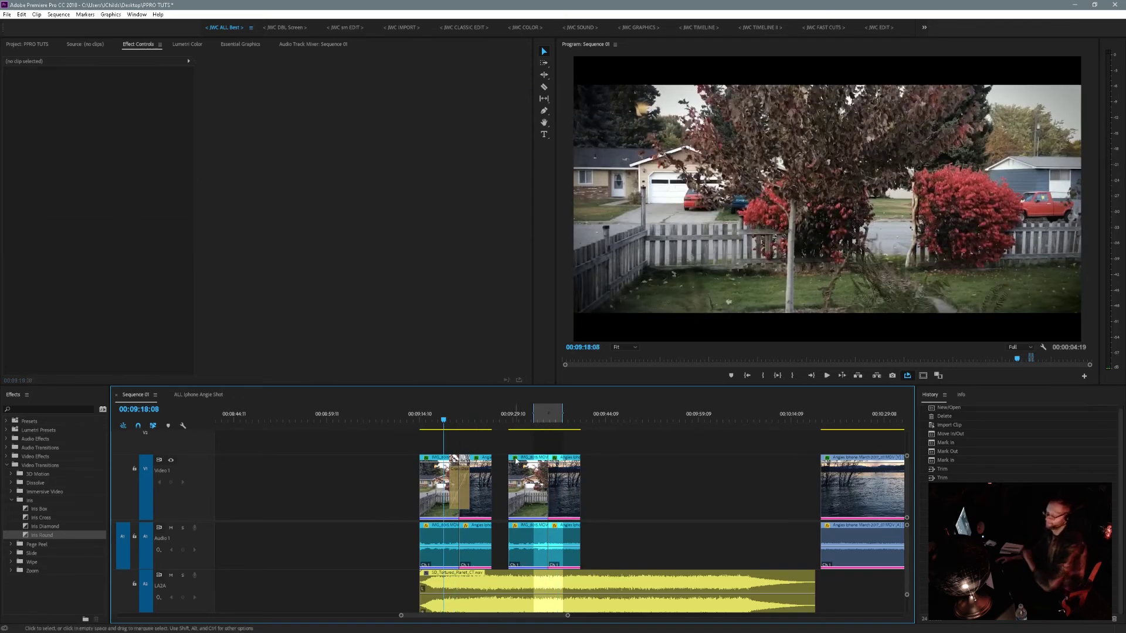
right_click(499, 489)
click(517, 493)
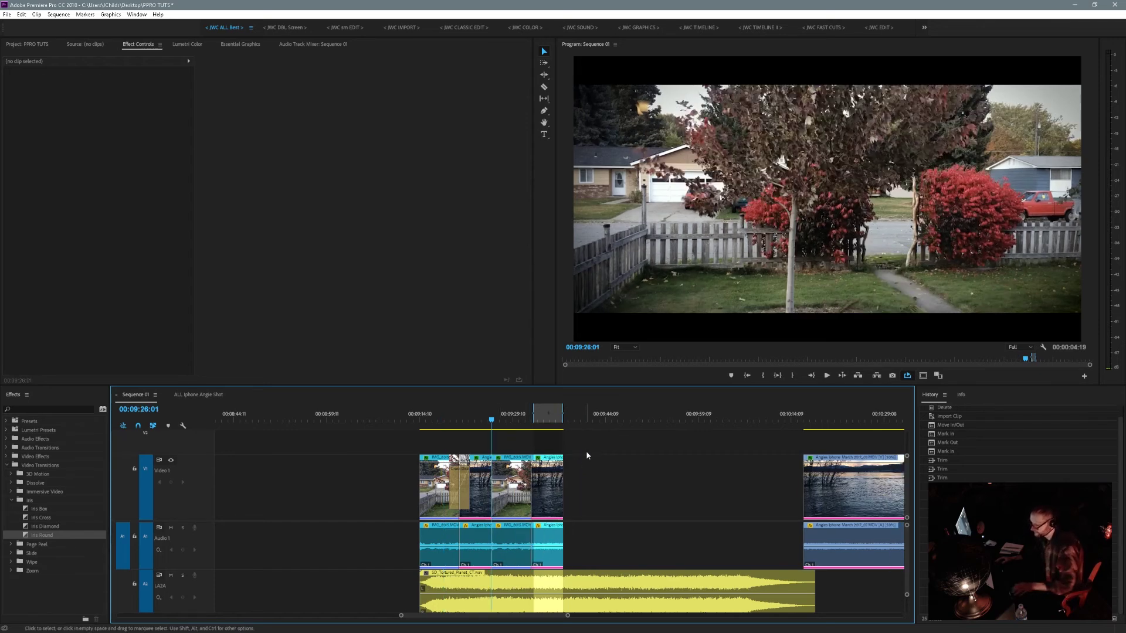
- Duplicate the two copied clips directly behind themselves, and paste another copy of all four clips at 00:09:49:05
mouse_move(586, 452)
mouse_down()
mouse_move(494, 503)
mouse_move(507, 506)
mouse_up()
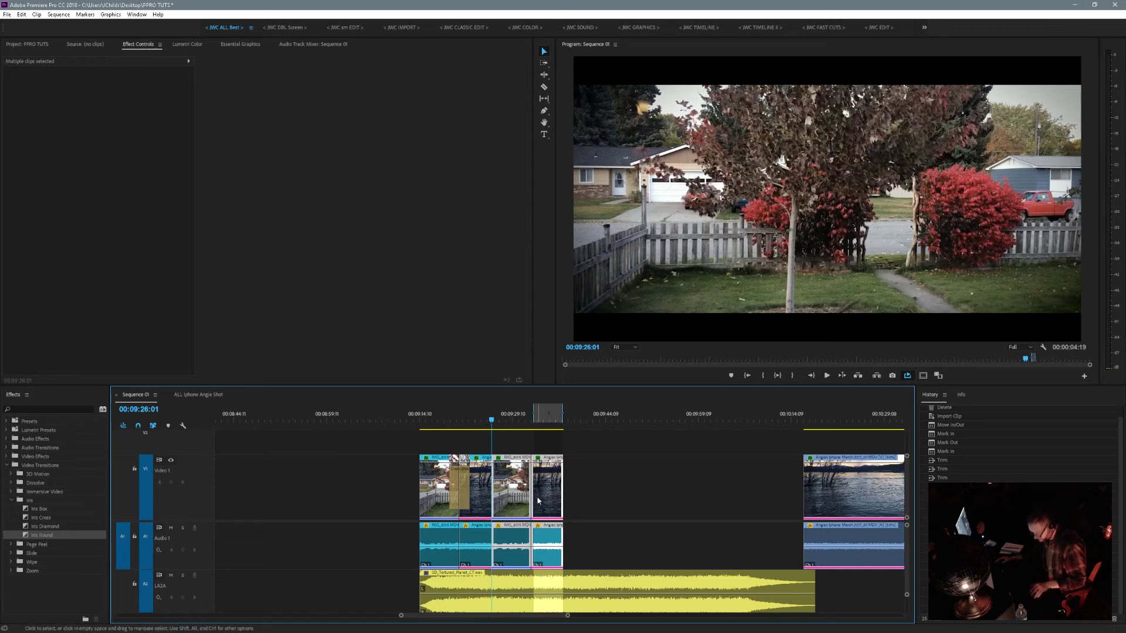
mouse_move(543, 503)
mouse_down()
mouse_move(617, 495)
mouse_move(656, 476)
mouse_move(502, 491)
mouse_up()
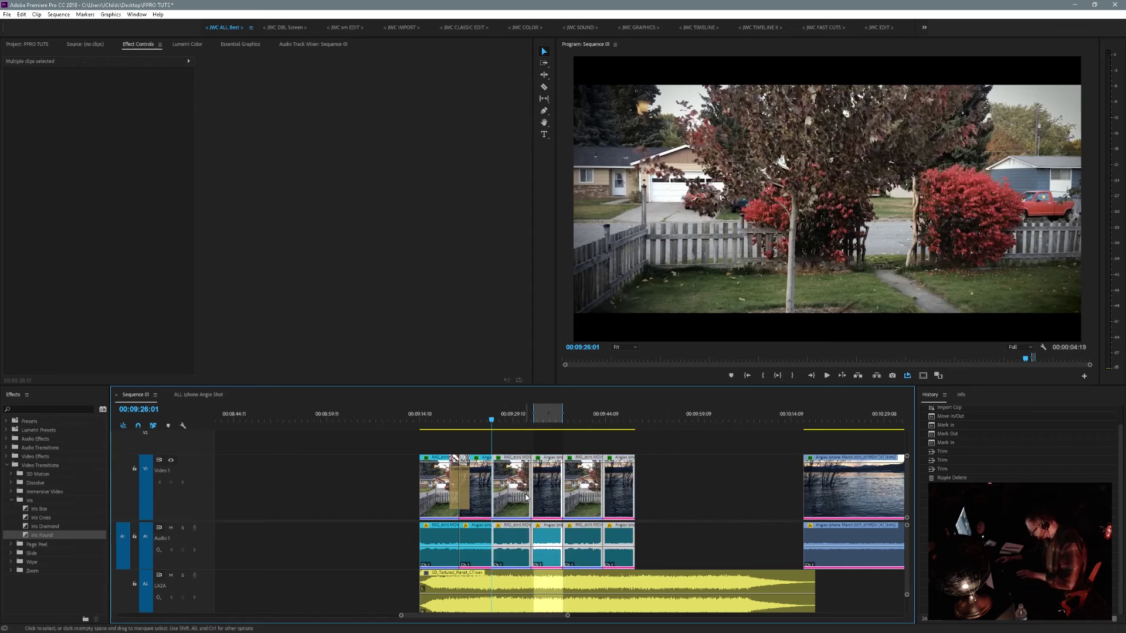
key(Down)
key(Down)
key(Down)
key(Down)
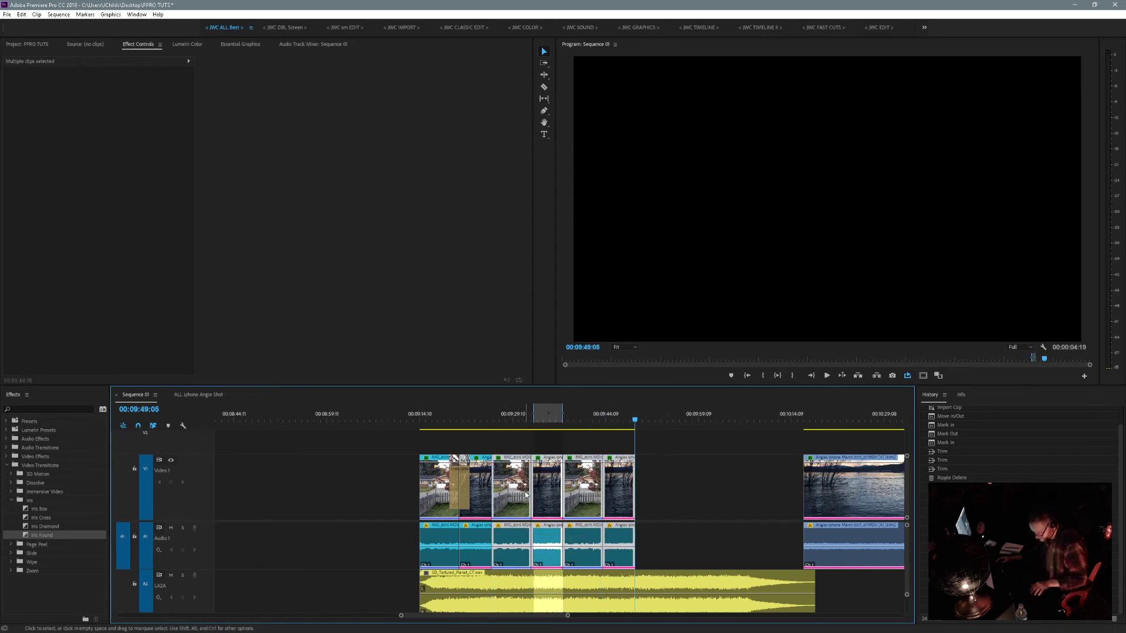
key(ctrl+v)
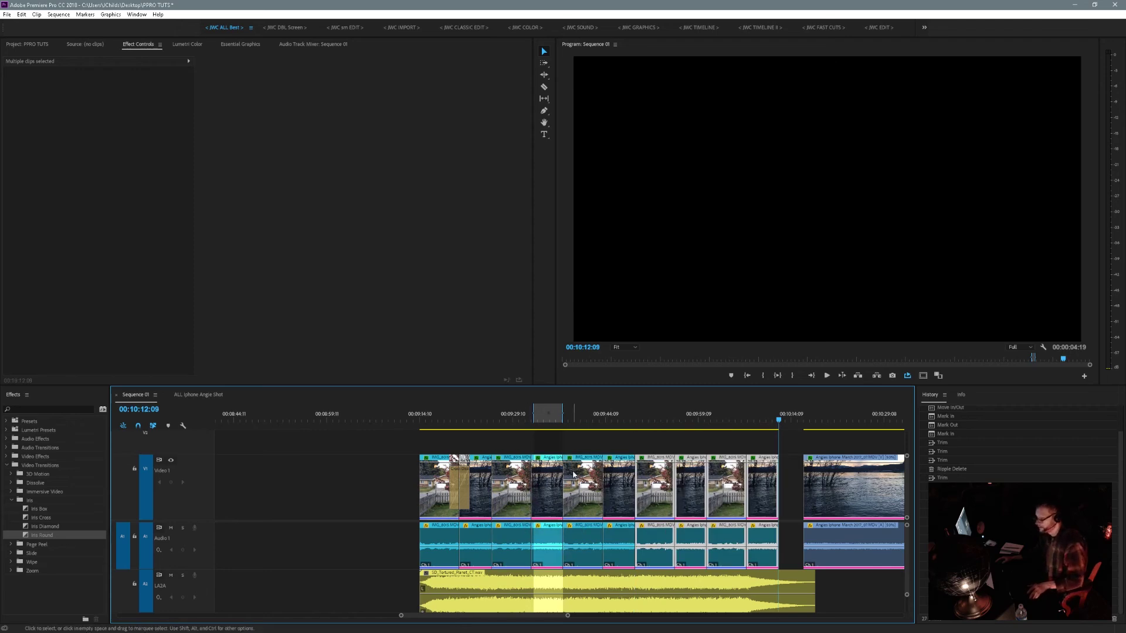
- Select the first Cross Dissolve and extend the in/out range from the first clip's start to the end of the last pasted clip
click(465, 481)
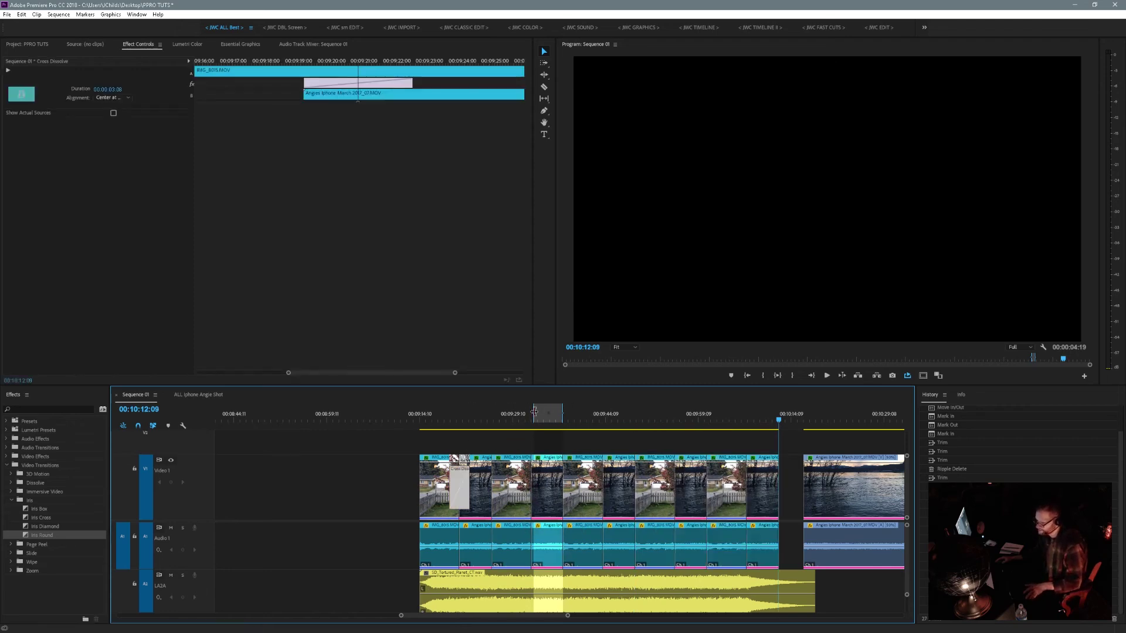
click(424, 423)
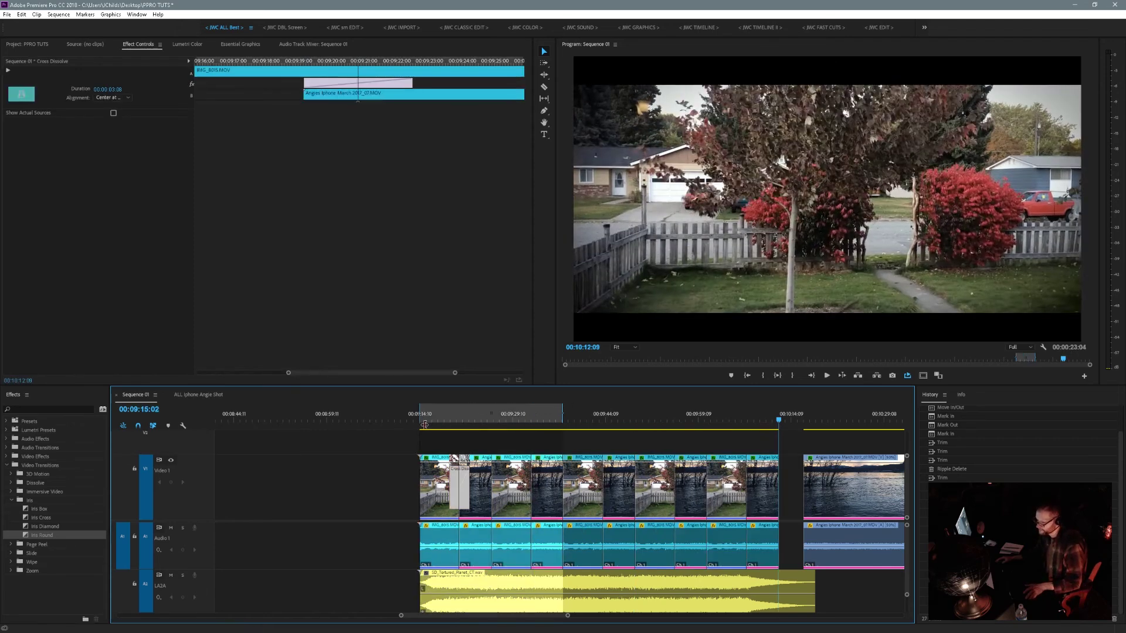
drag(424, 425, 421, 424)
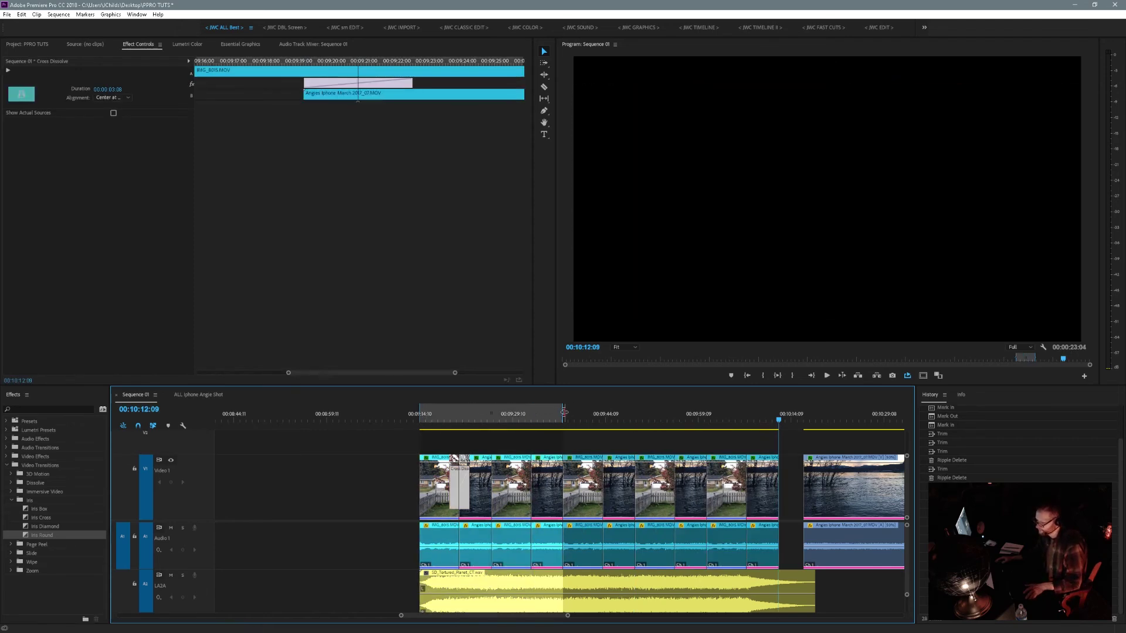
drag(564, 412, 460, 423)
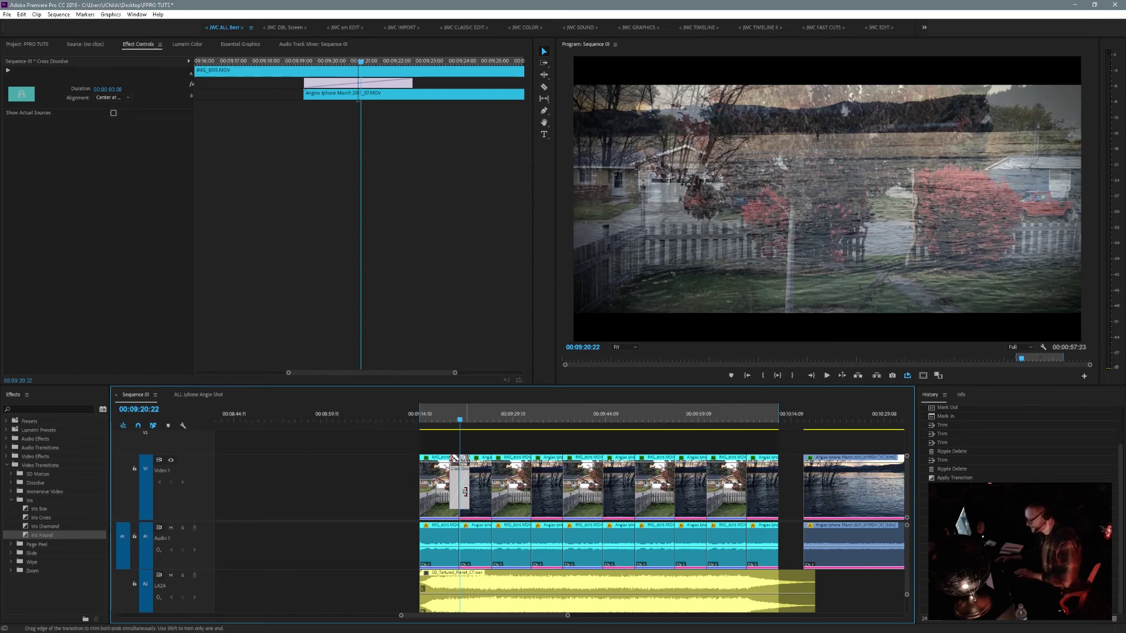
- Paste the first Cross Dissolve onto the following cuts from 00:09:26:01 to 00:10:07:04, skipping the cut at 00:09:32:11
key(Down)
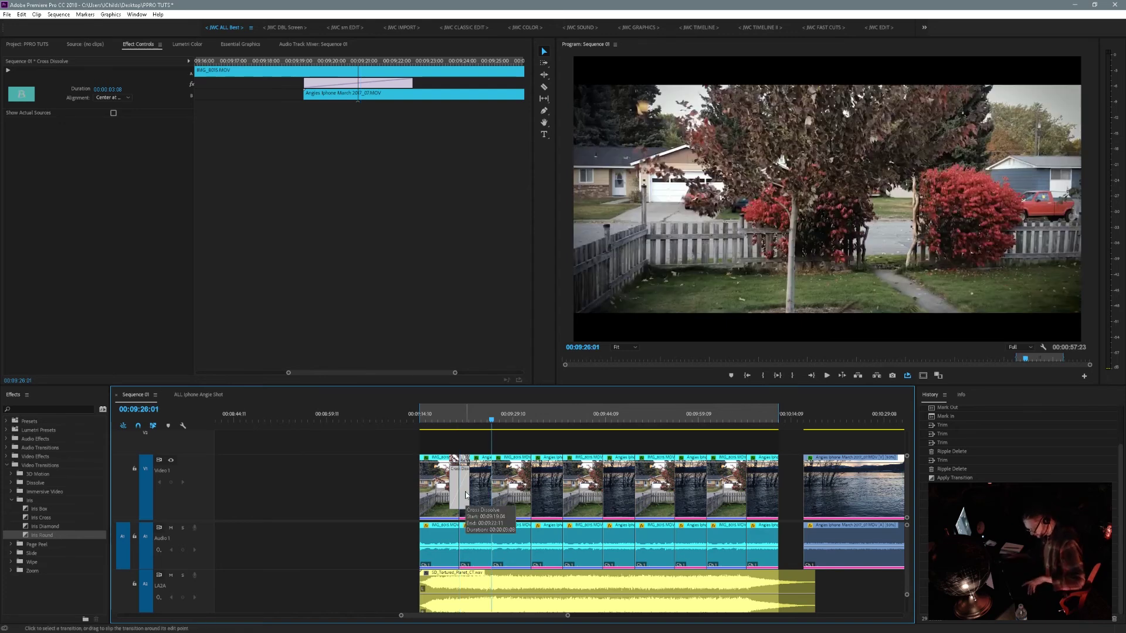
key(ctrl+v)
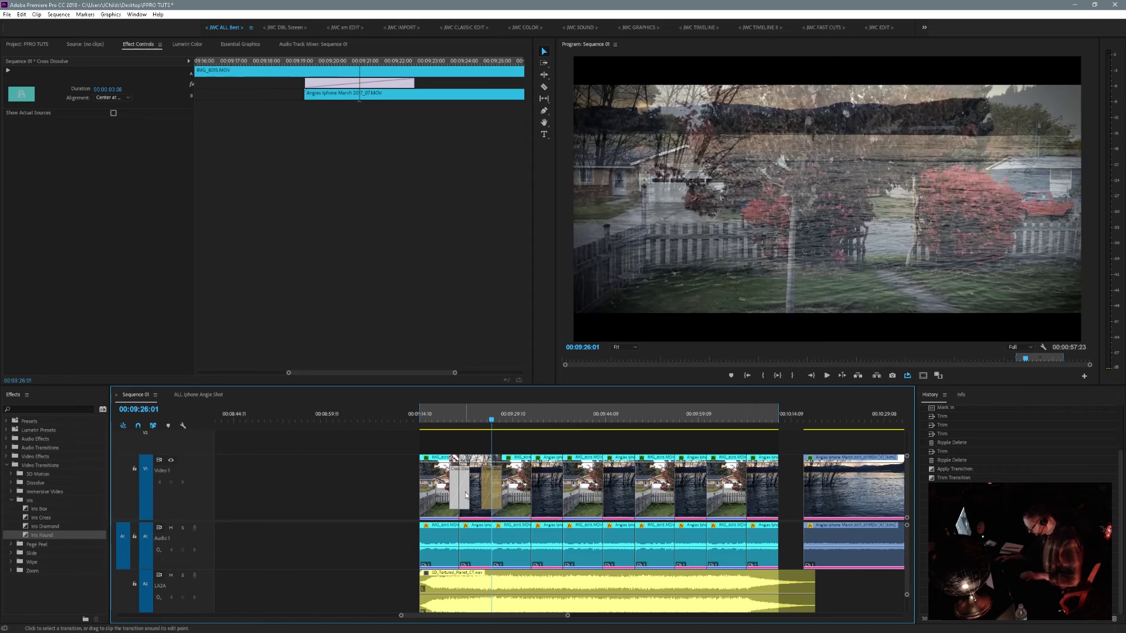
key(Down)
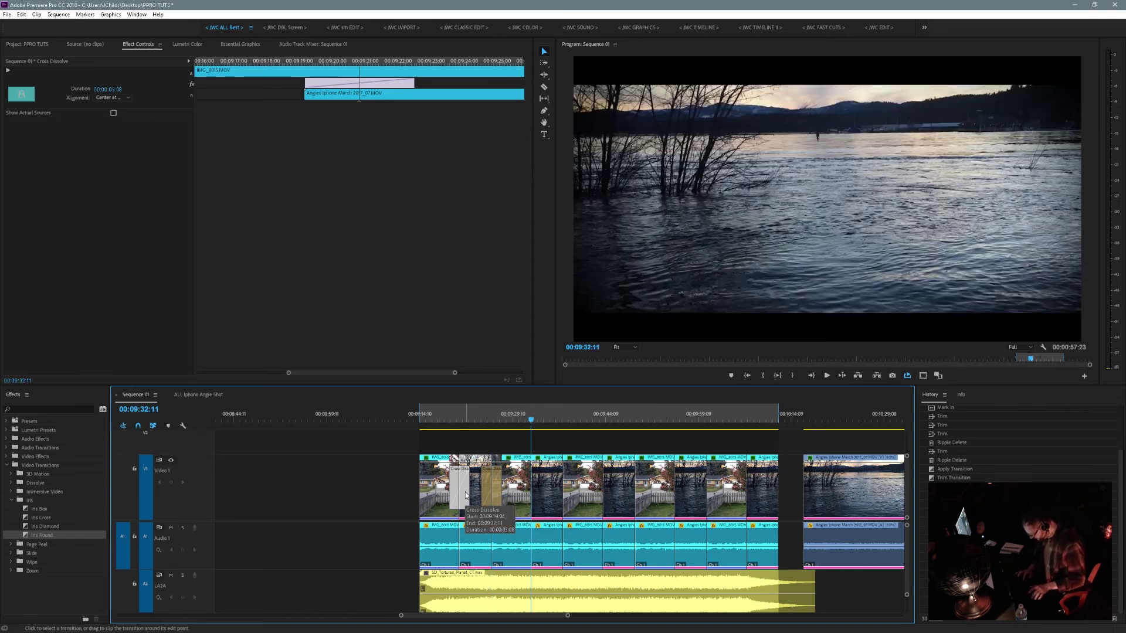
key(Down)
key(ctrl+v)
key(Down)
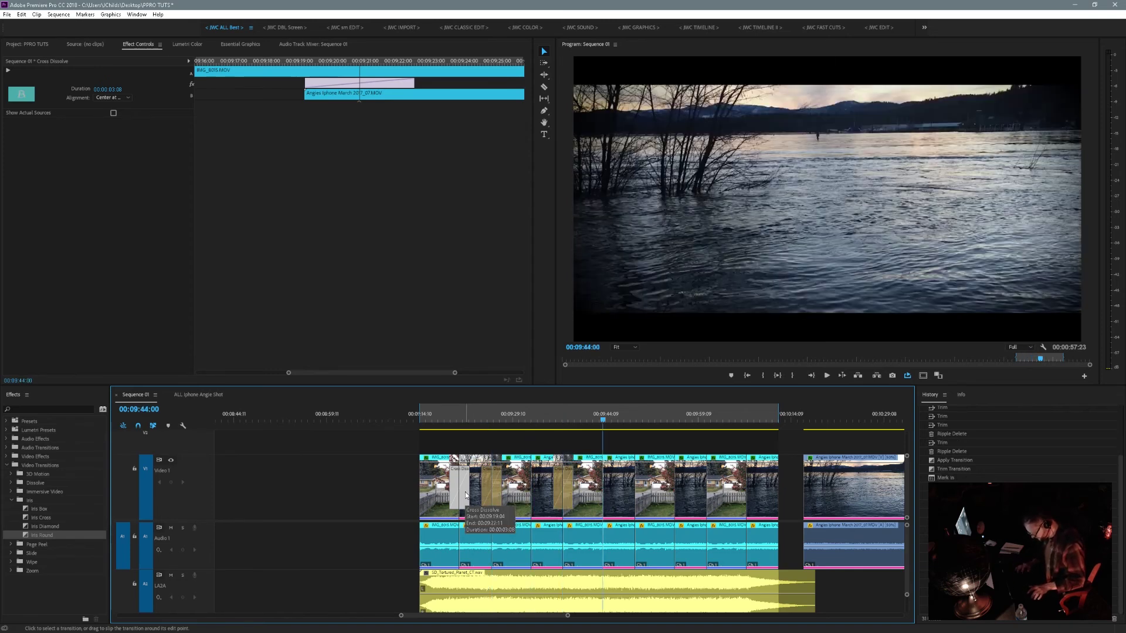
key(ctrl+v)
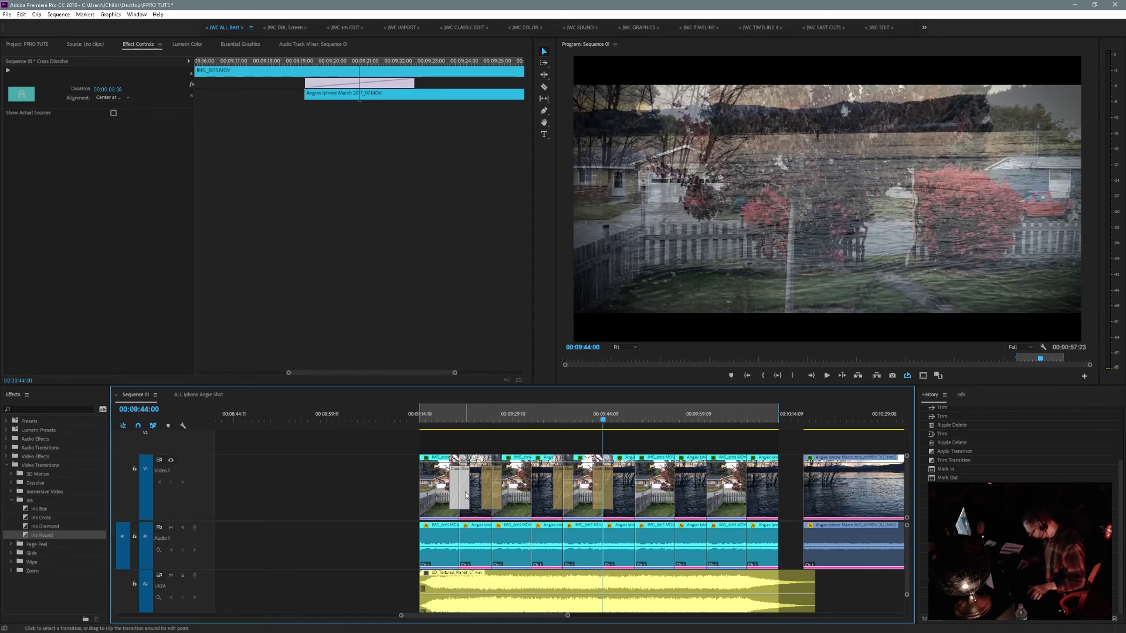
key(Down)
key(ctrl+v)
key(Down)
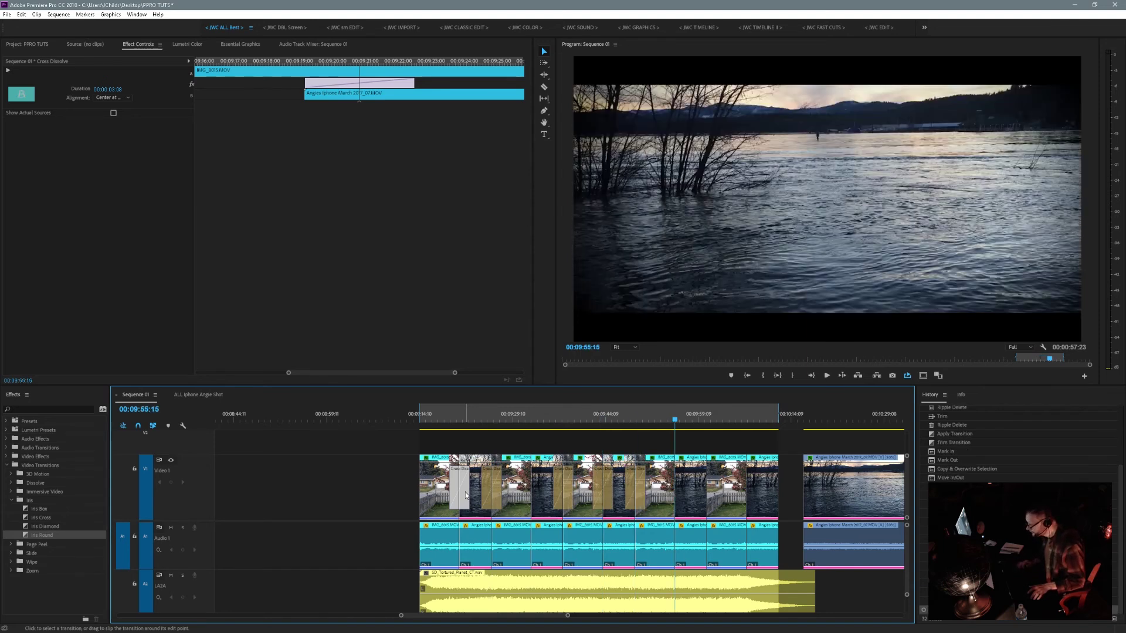
key(ctrl+v)
key(Down)
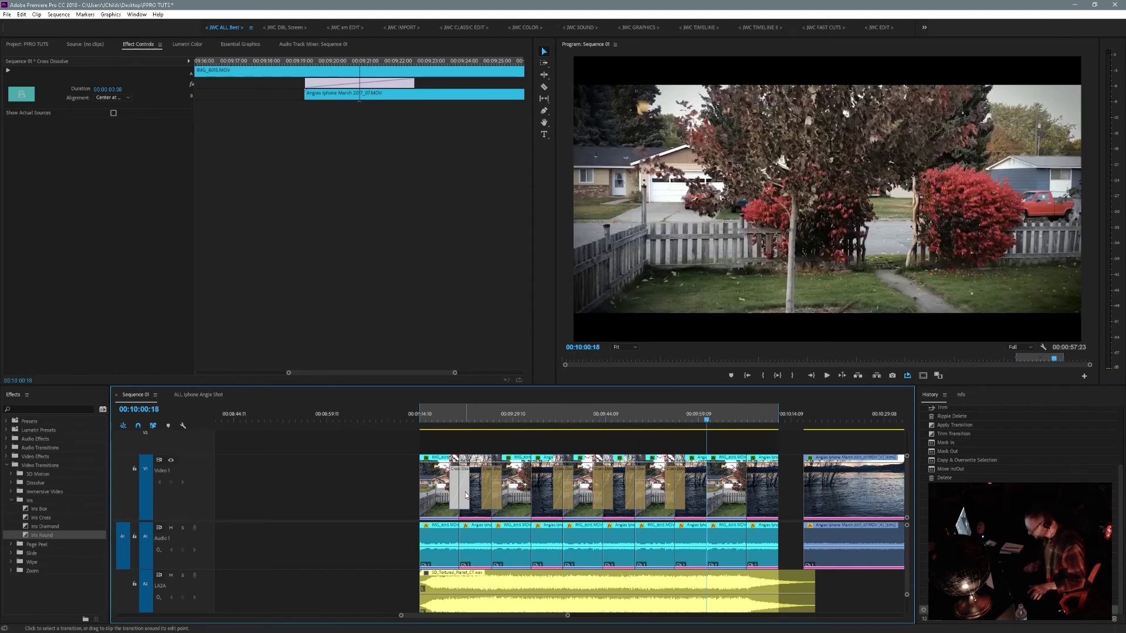
key(ctrl+v)
key(Down)
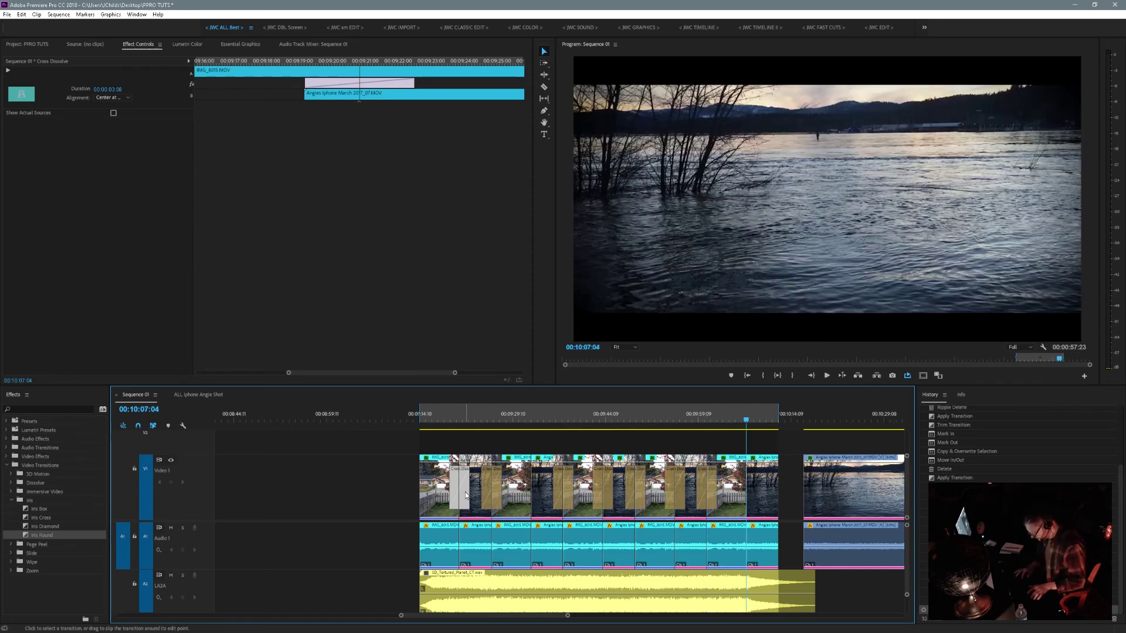
key(ctrl+v)
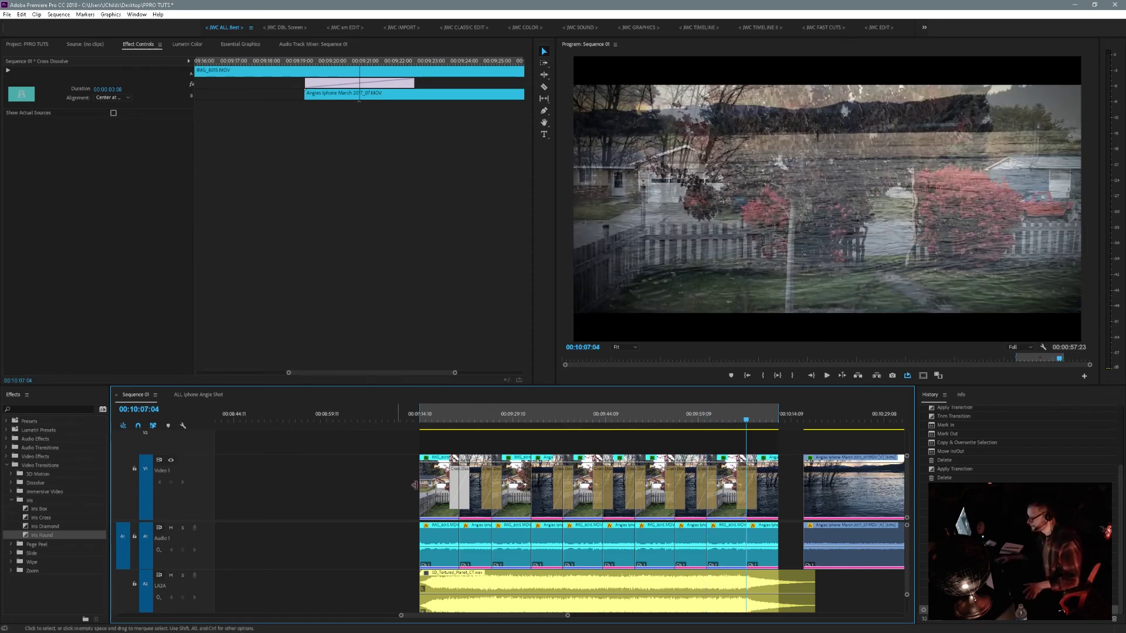
- Play the joined clips from just before the first Cross Dissolve through the second one, to 00:09:27:05
drag(747, 417, 447, 439)
key(space)
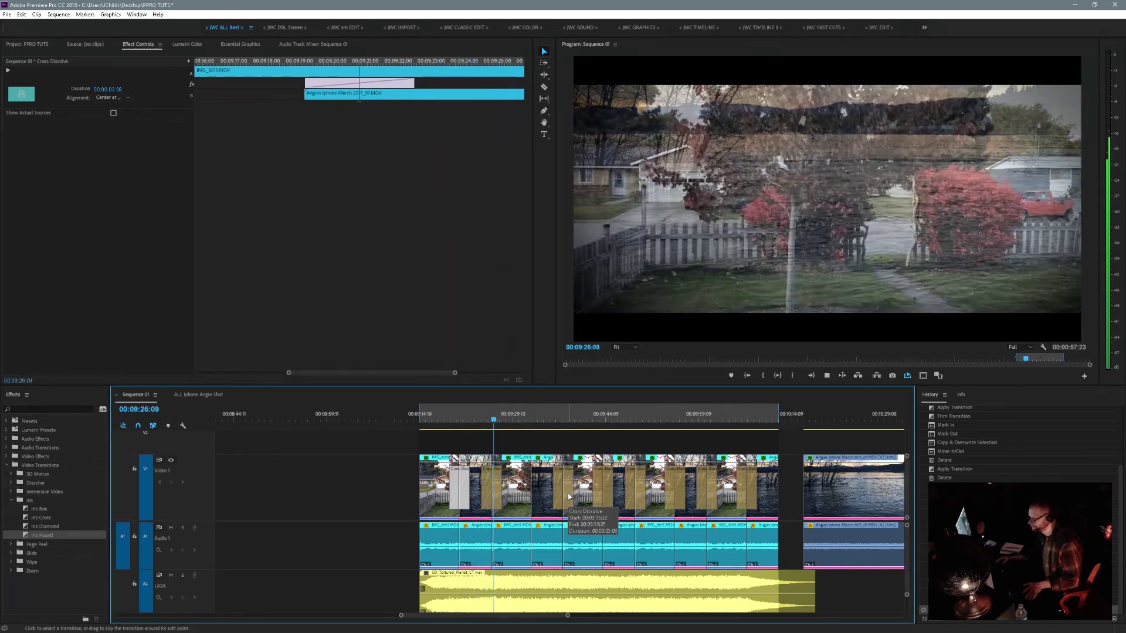
key(space)
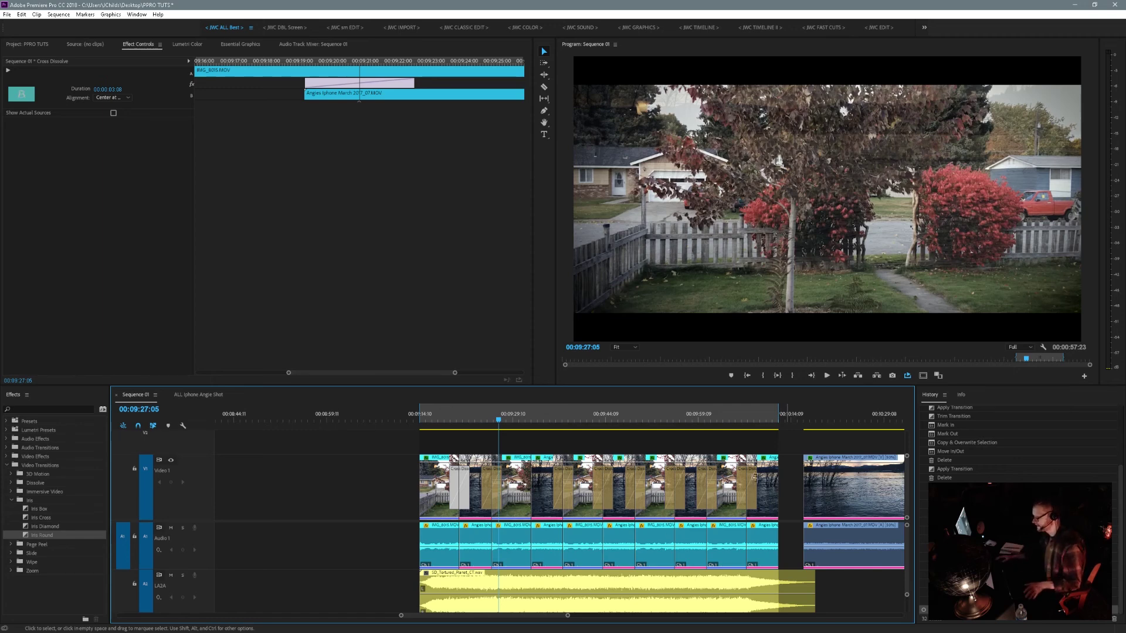
- Add a Cross Dissolve at the skipped cut at 00:09:32:11, centred between the two clips
click(490, 476)
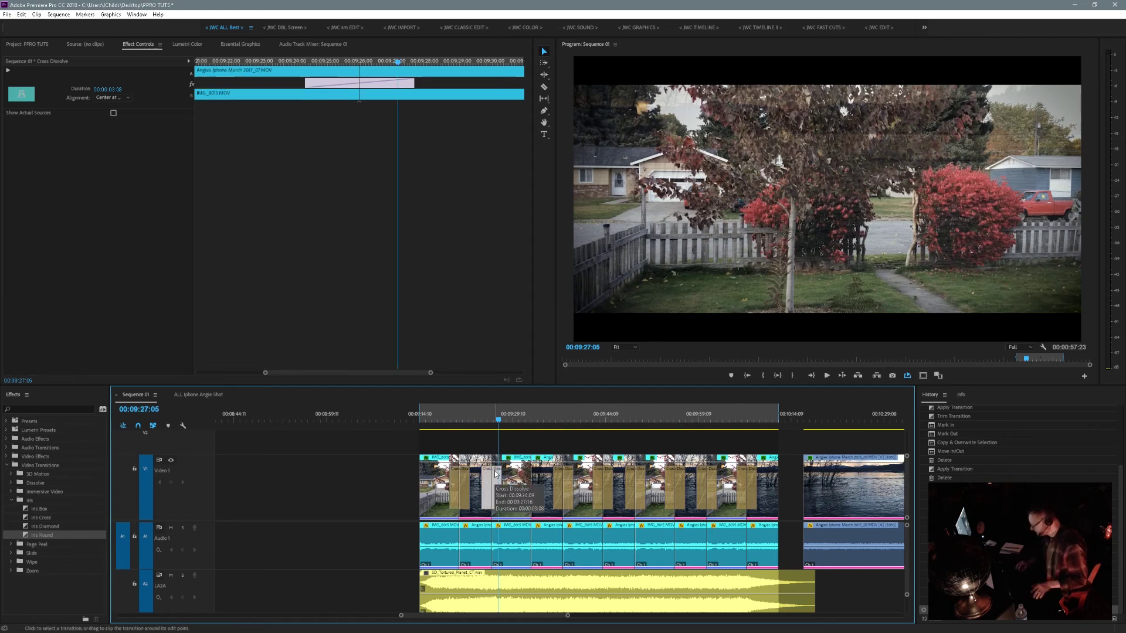
key(Down)
key(Down)
key(Down)
key(Down)
key(Down)
key(Down)
key(Down)
key(Down)
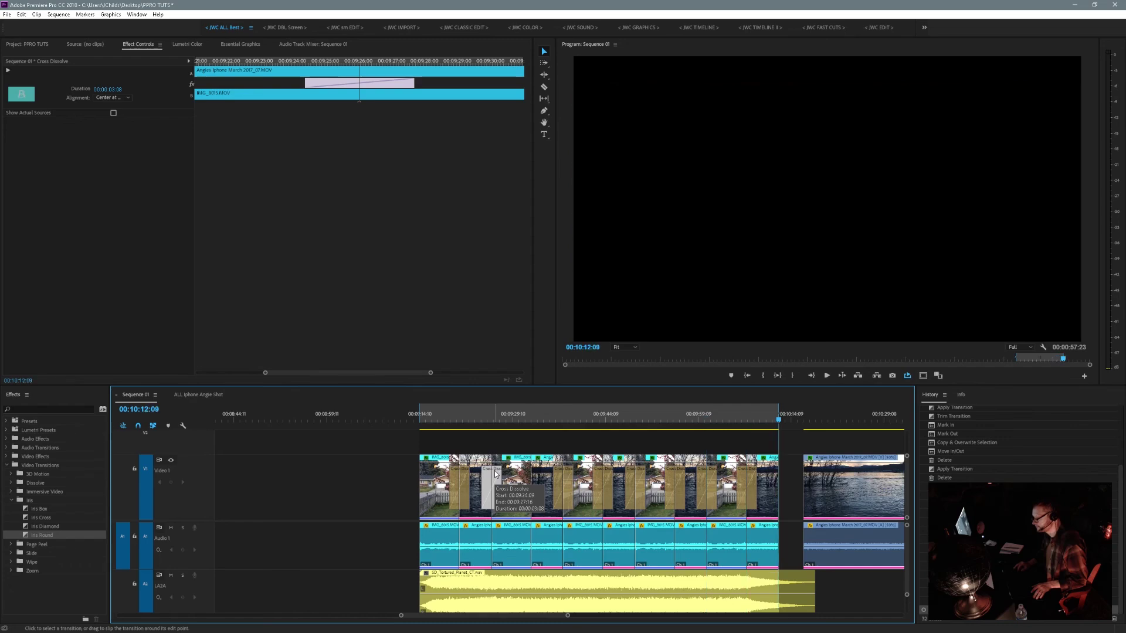
key(Up)
key(Up)
key(Up)
key(Up)
key(Up)
key(Up)
key(Up)
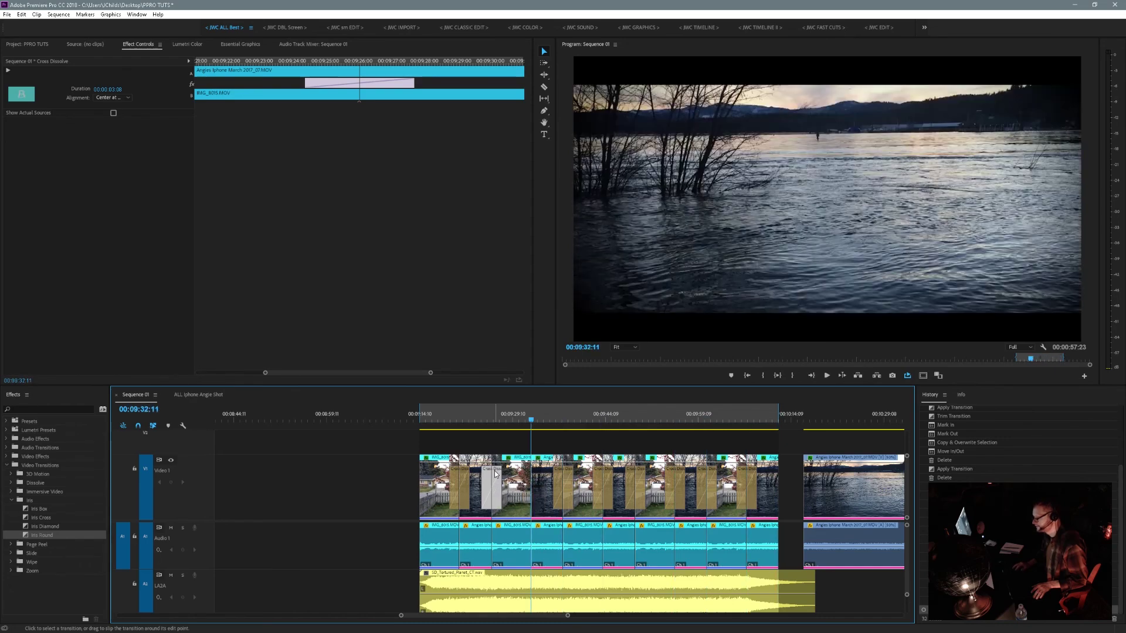
key(ctrl+d)
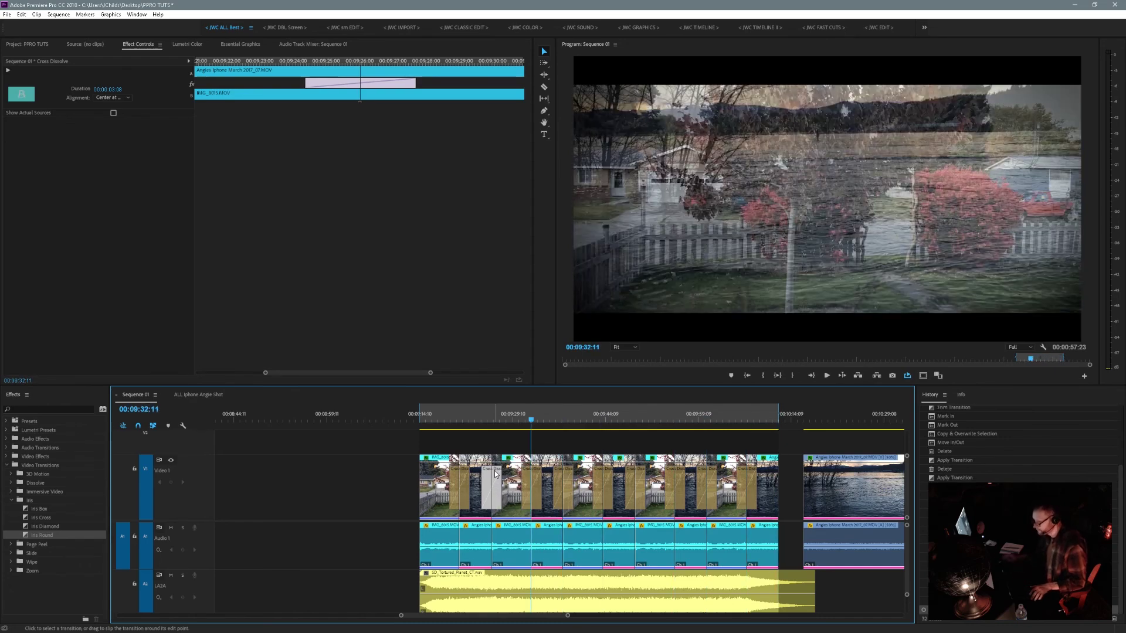